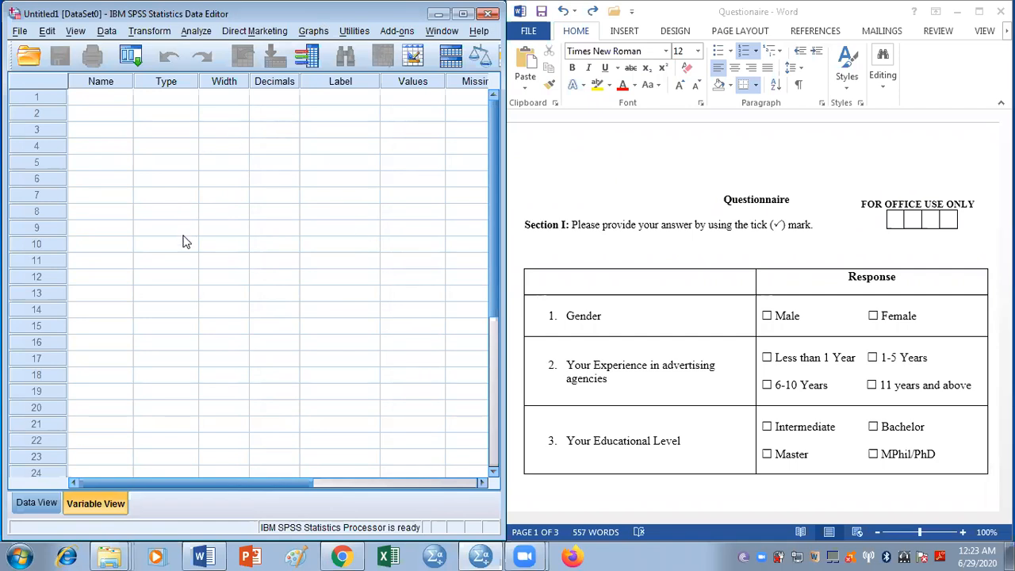
Compare the layouts of Data View and Variable View in the empty dataset.
{"action": "left_click", "coordinate": [39, 502]}
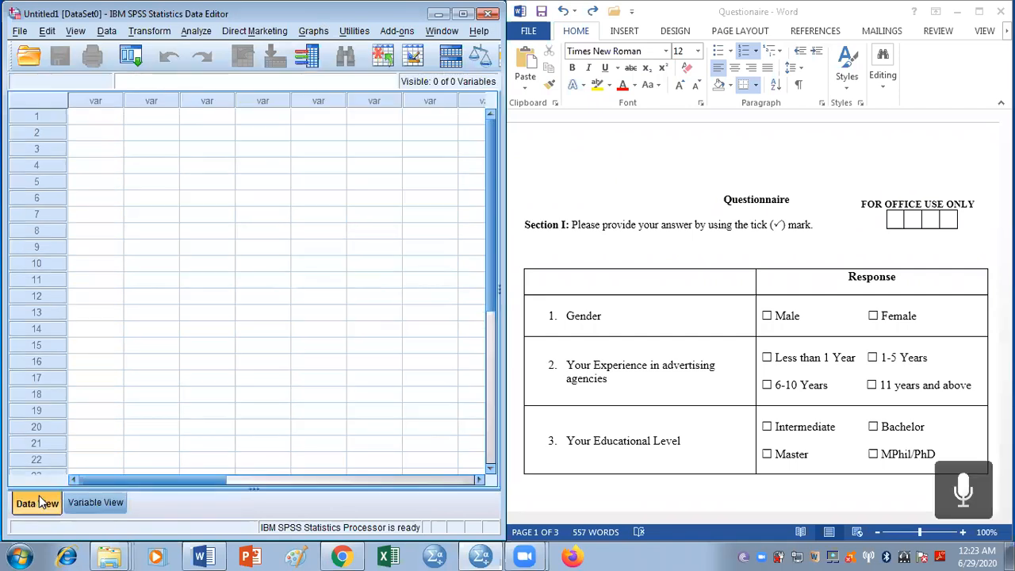
{"action": "left_click", "coordinate": [83, 507]}
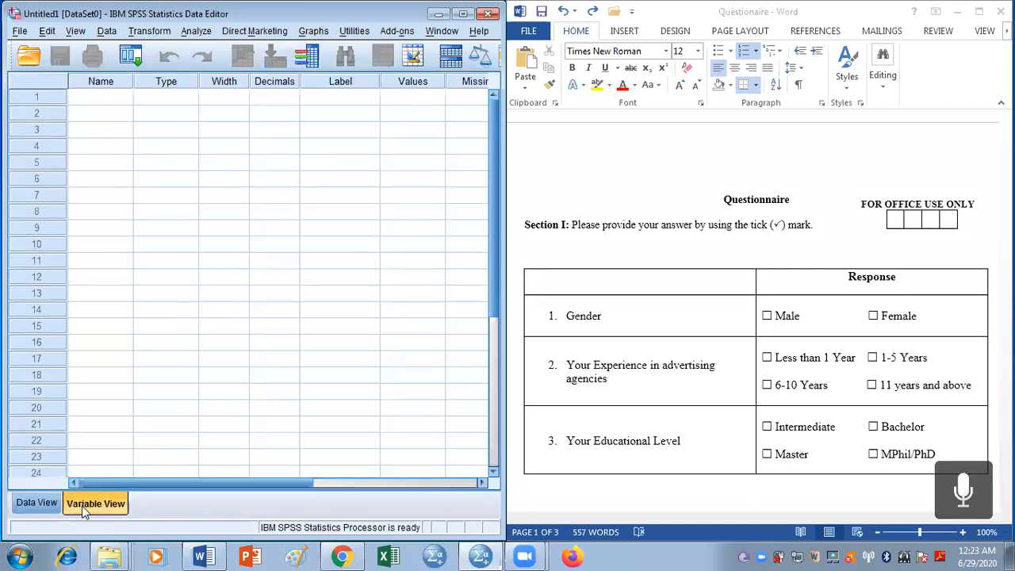
{"action": "left_click", "coordinate": [46, 503]}
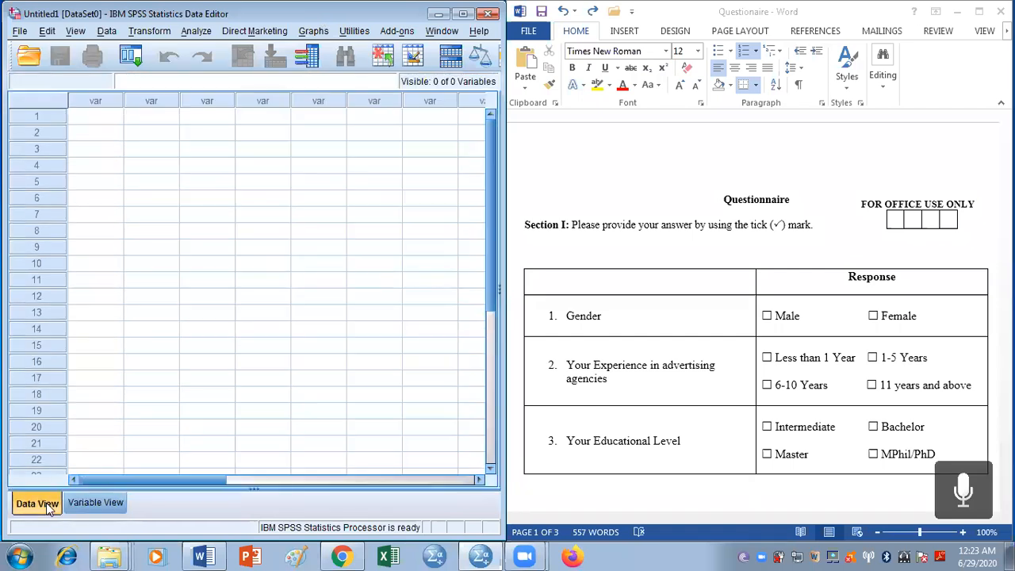
{"action": "left_click", "coordinate": [89, 503]}
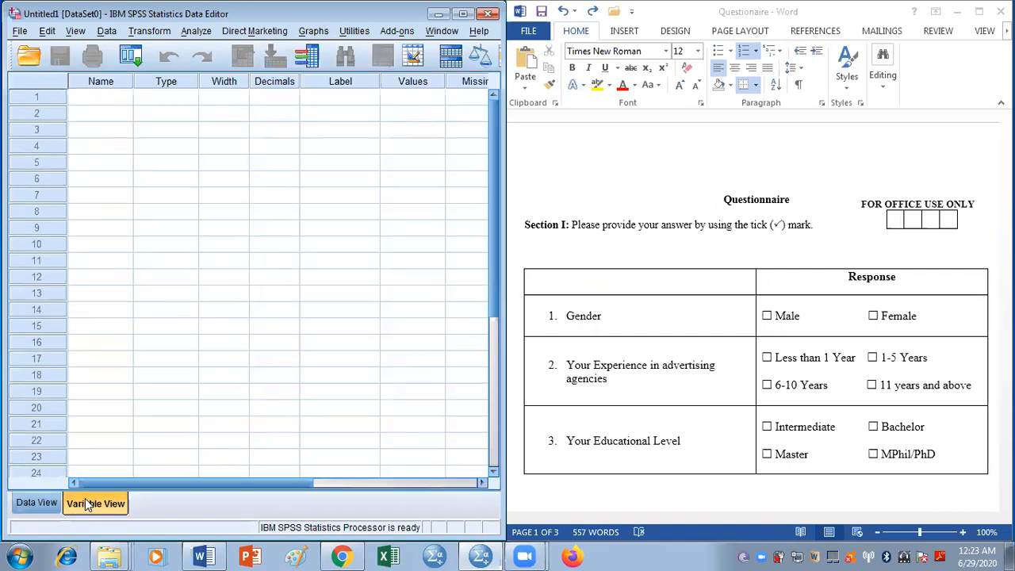
{"action": "left_click", "coordinate": [32, 503]}
{"action": "left_click", "coordinate": [83, 502]}
{"action": "left_click", "coordinate": [48, 503]}
{"action": "left_click", "coordinate": [91, 505]}
Switch to the Questionnaire document in Word and review its sections through to the research model, returning to Section I.
{"action": "left_click", "coordinate": [841, 218]}
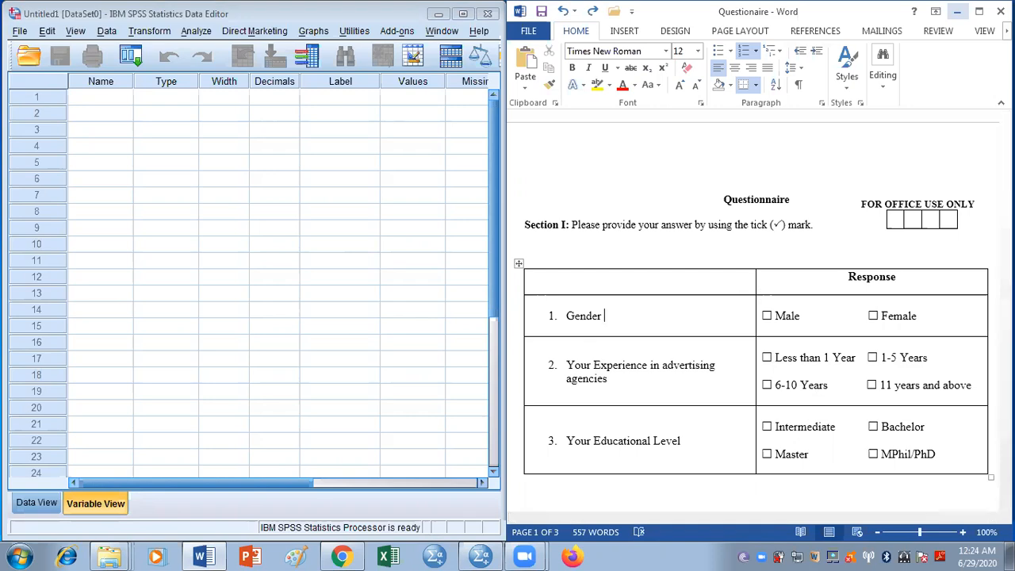
{"action": "scroll", "coordinate": [757, 317], "scroll_direction": "down", "scroll_amount": 7}
{"action": "scroll", "coordinate": [757, 317], "scroll_direction": "down", "scroll_amount": 10}
{"action": "scroll", "coordinate": [757, 317], "scroll_direction": "down", "scroll_amount": 10}
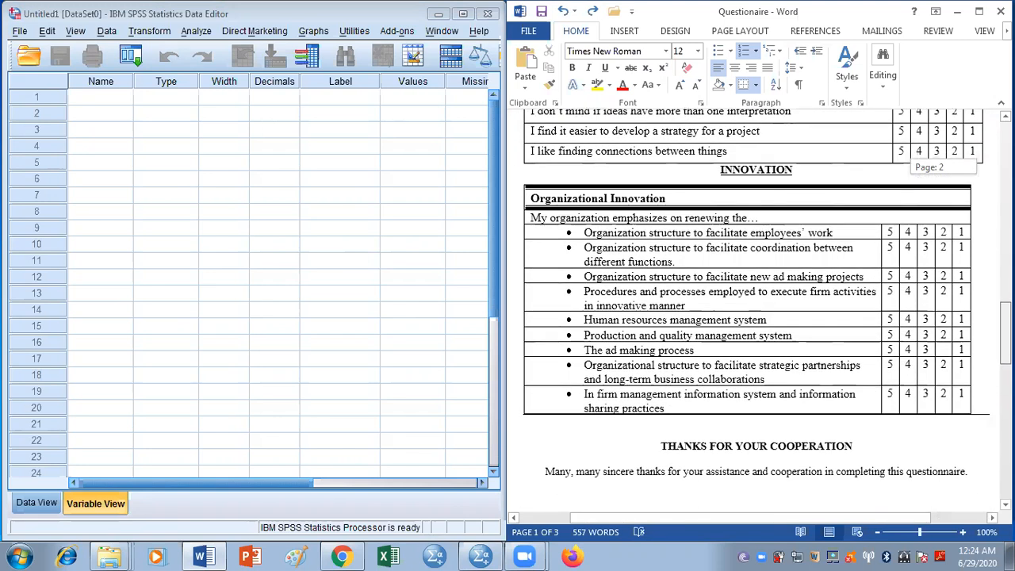
{"action": "scroll", "coordinate": [757, 317], "scroll_direction": "down", "scroll_amount": 5}
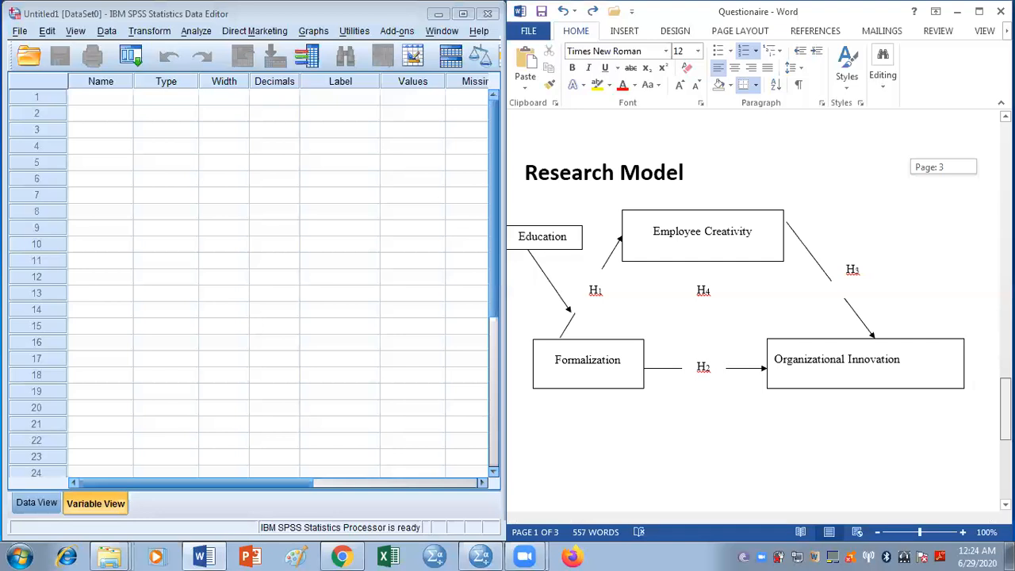
{"action": "left_click_drag", "start_coordinate": [1005, 408], "coordinate": [1004, 158]}
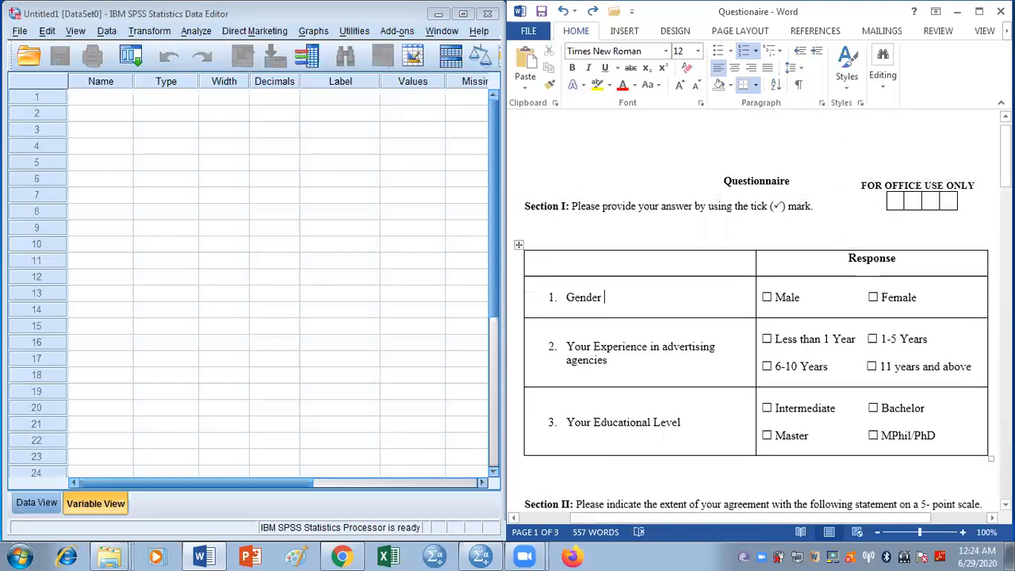
{"action": "left_click", "coordinate": [870, 224]}
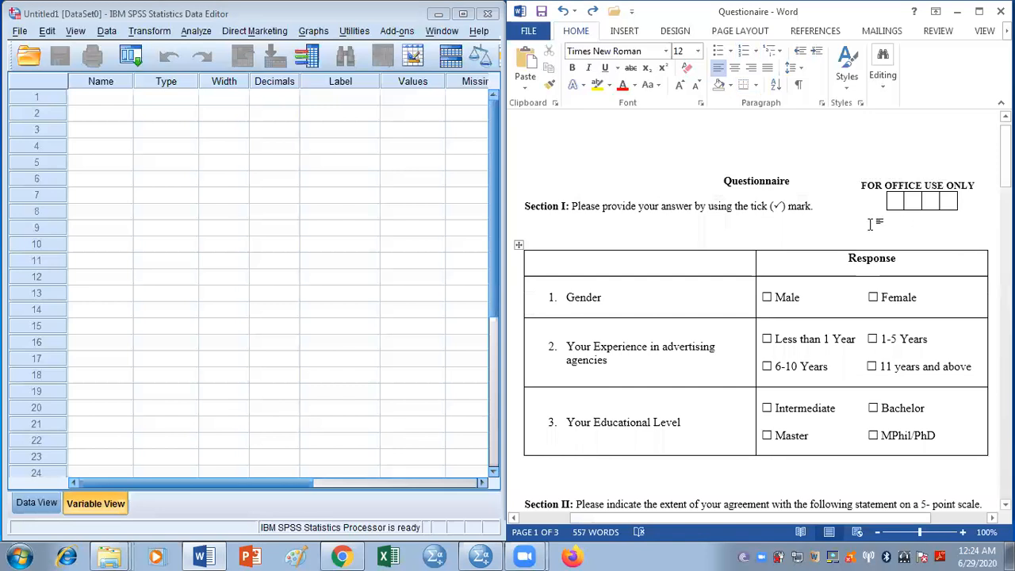
{"action": "key", "text": "ctrl+bracketleft"}
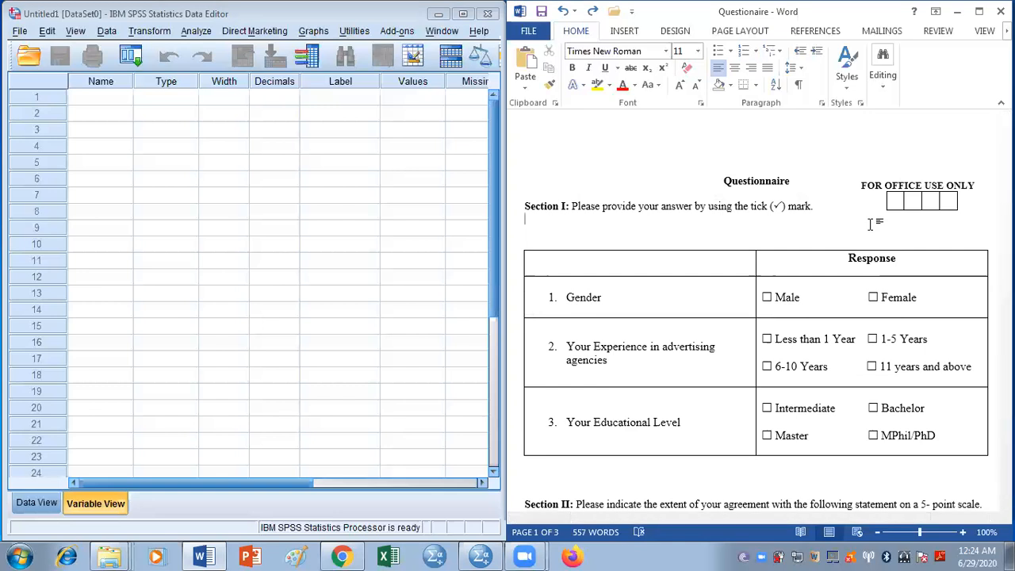
Return to the SPSS Data Editor and examine how variable rows in Variable View relate to the columns in Data View.
{"action": "left_click", "coordinate": [196, 212]}
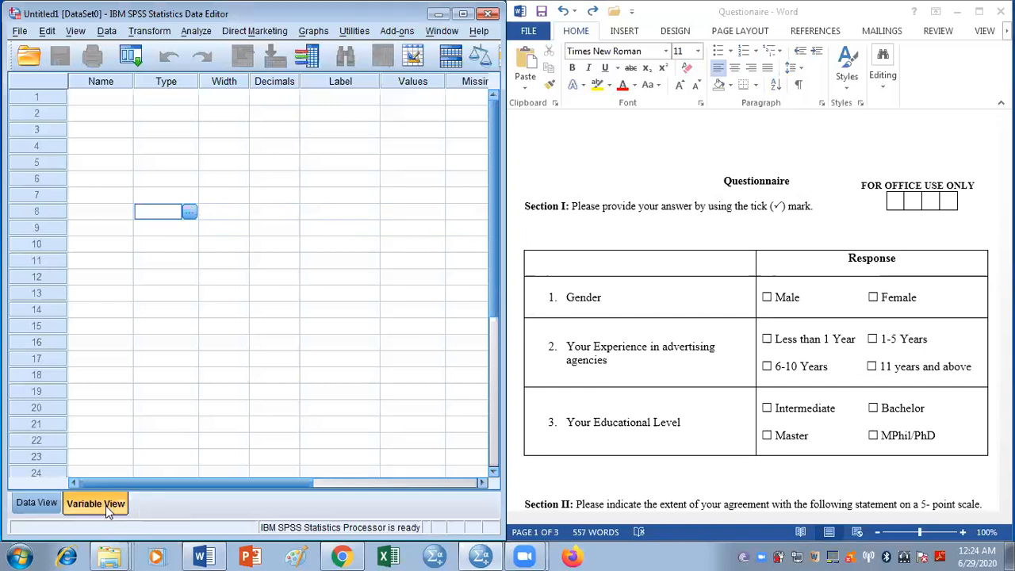
{"action": "left_click", "coordinate": [38, 503]}
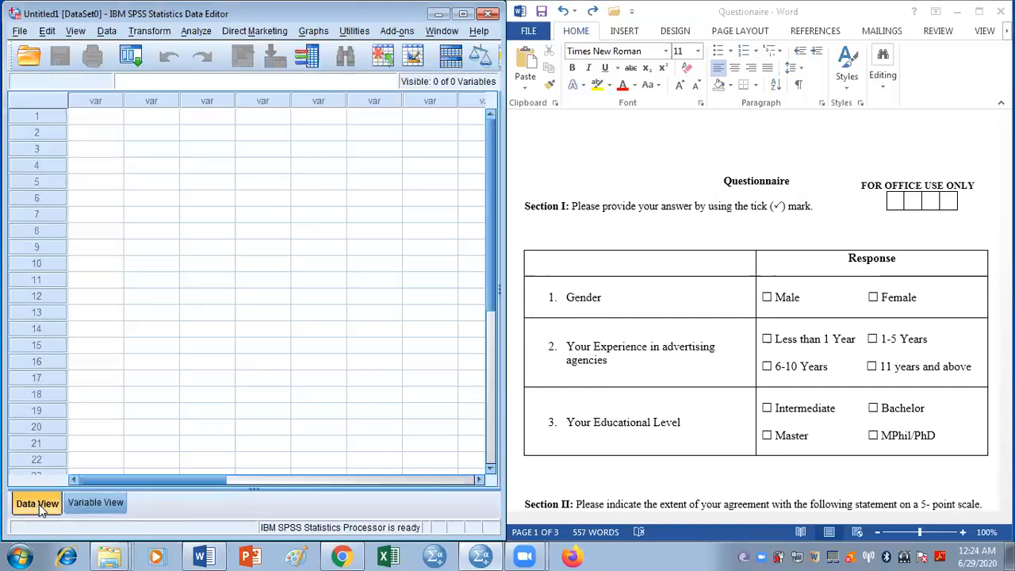
{"action": "left_click", "coordinate": [81, 502]}
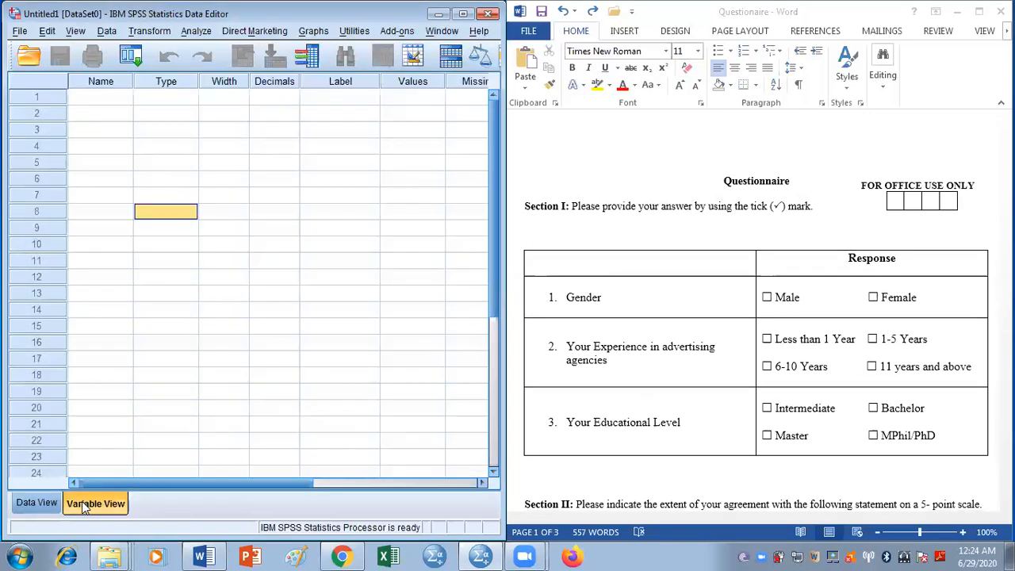
{"action": "left_click", "coordinate": [37, 503]}
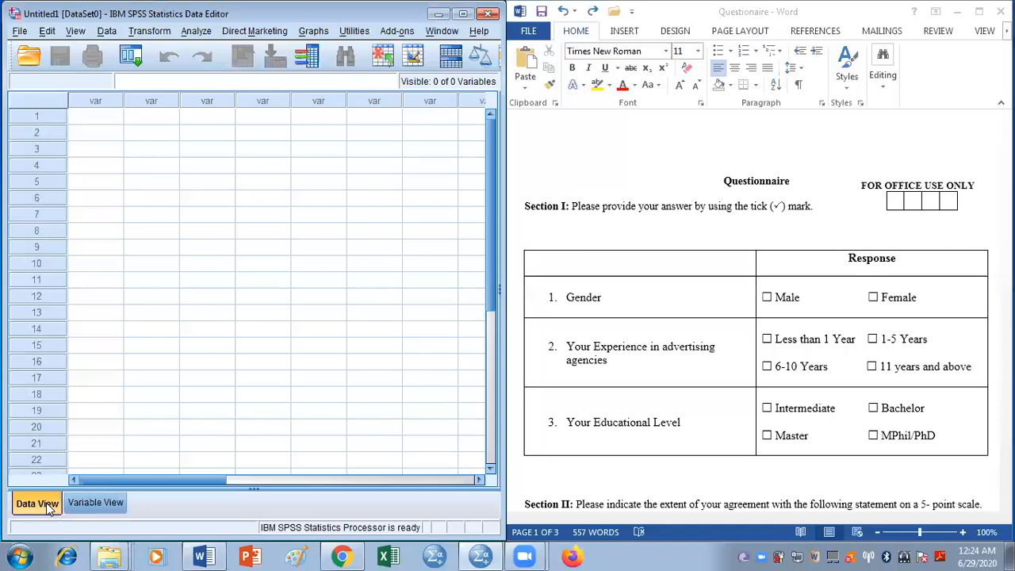
{"action": "left_click", "coordinate": [92, 504]}
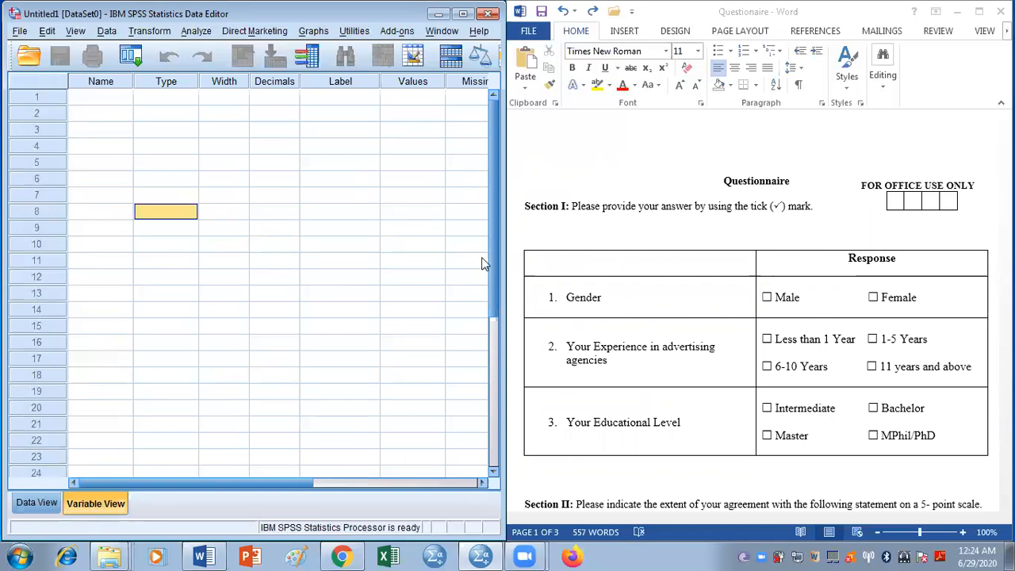
{"action": "left_click", "coordinate": [112, 98]}
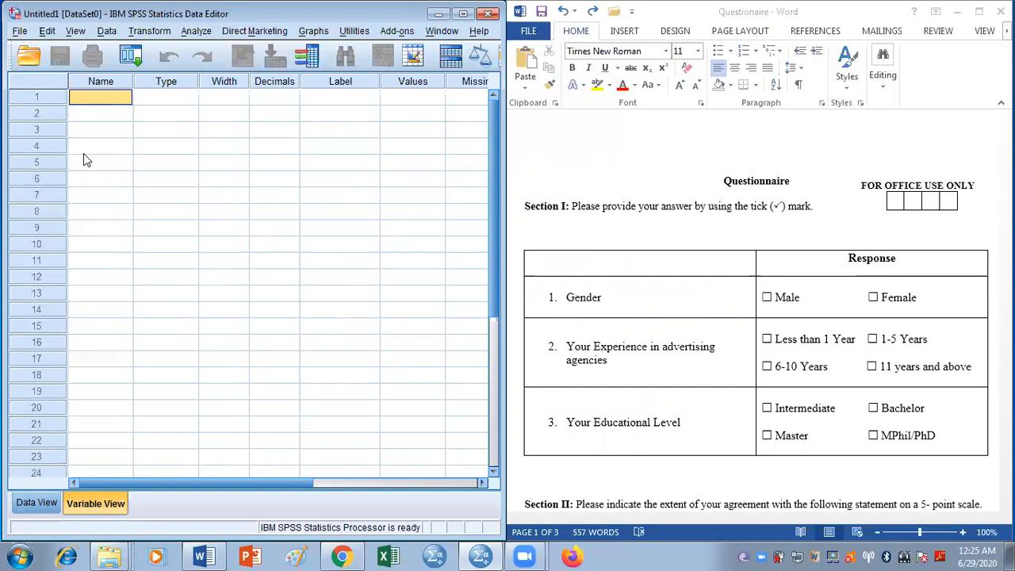
{"action": "left_click", "coordinate": [37, 502]}
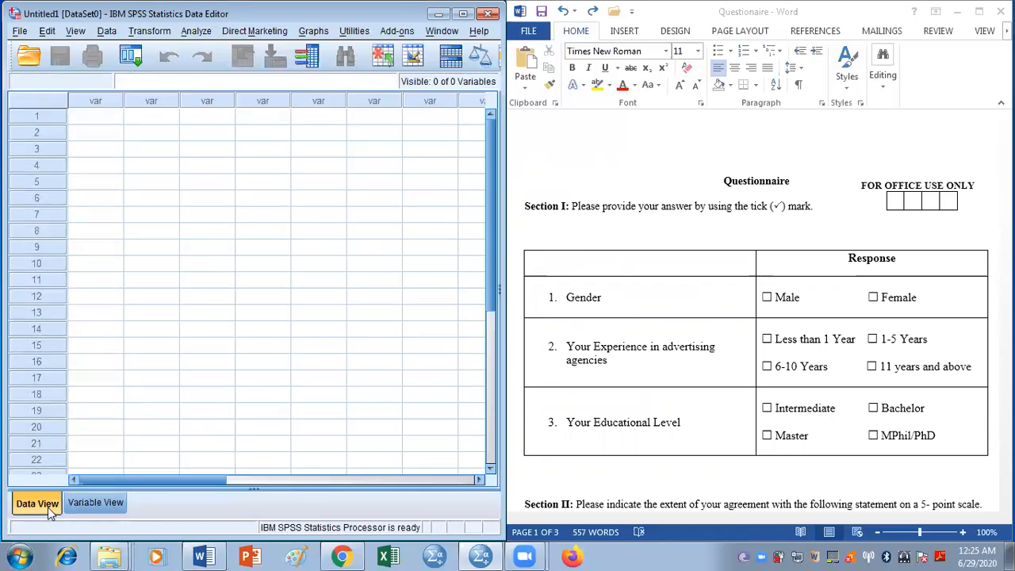
{"action": "left_click", "coordinate": [88, 504]}
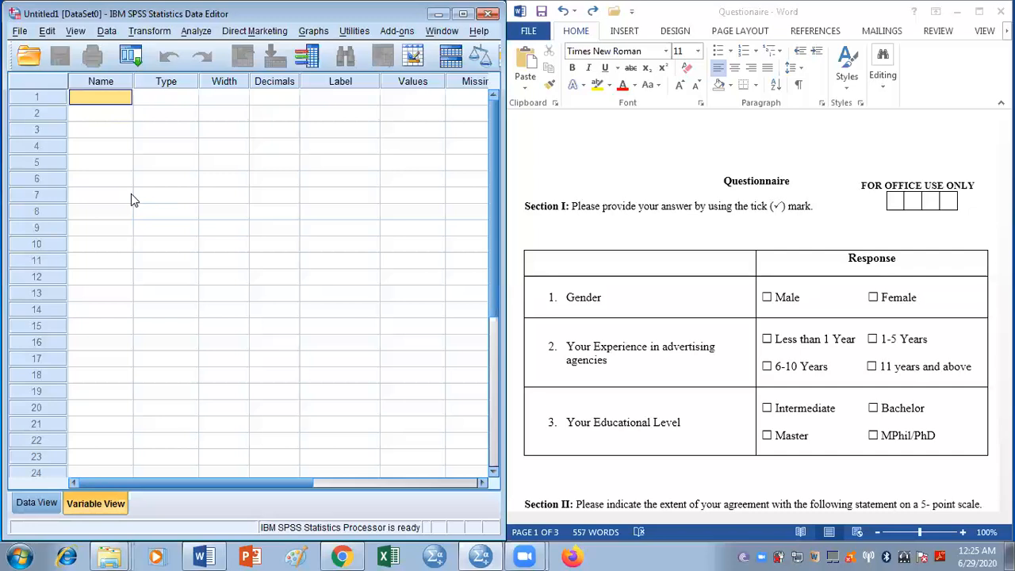
{"action": "left_click", "coordinate": [111, 117]}
{"action": "left_click", "coordinate": [104, 97]}
{"action": "left_click", "coordinate": [15, 506]}
{"action": "left_click", "coordinate": [92, 503]}
Examine the attribute columns available for the first variable in Variable View, from Name through Columns and beyond, ending back at Name.
{"action": "key", "text": "Tab"}
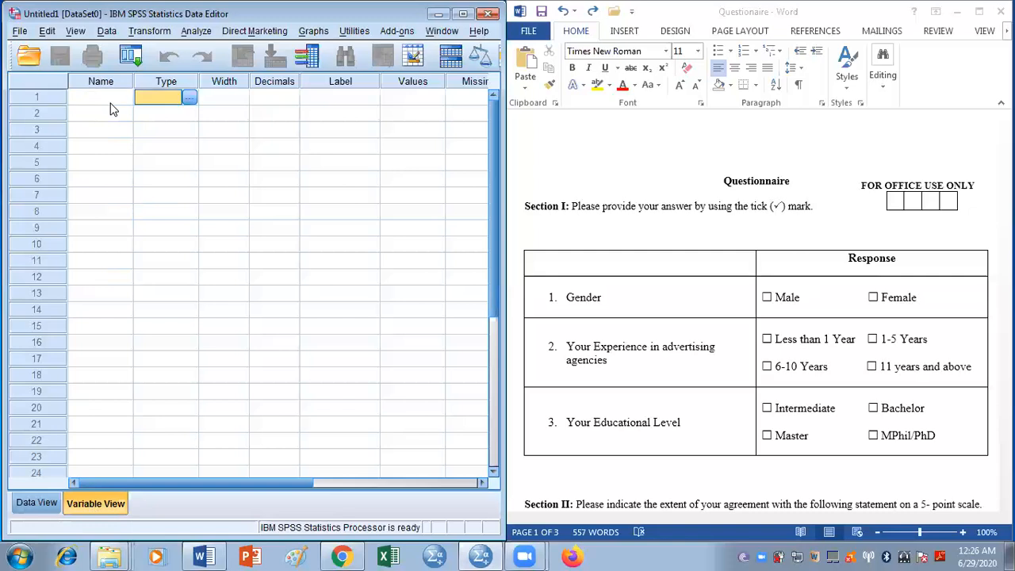
{"action": "key", "text": "Tab"}
{"action": "key", "text": "Tab"}
{"action": "key", "text": "Tab"}
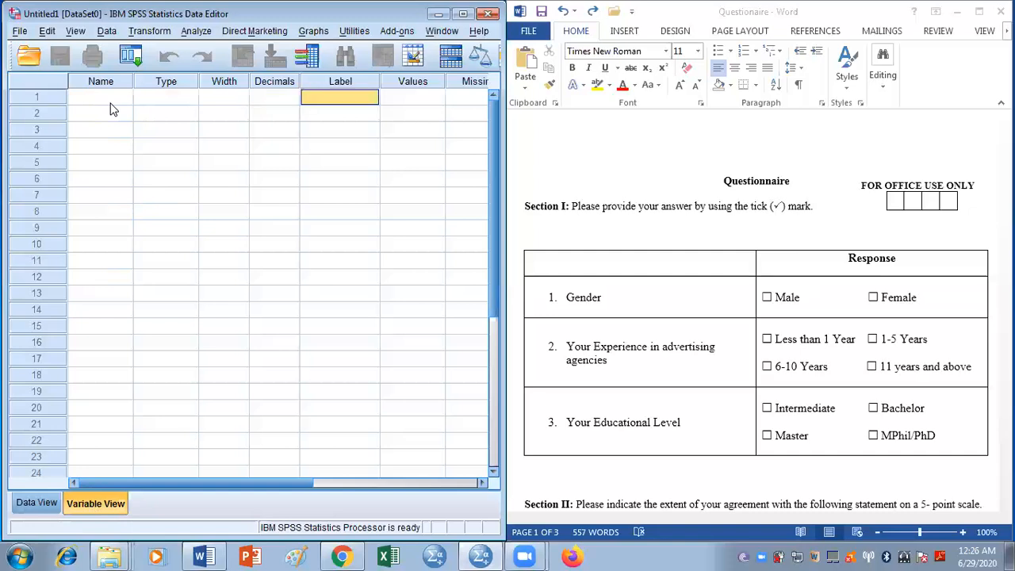
{"action": "key", "text": "Tab"}
{"action": "key", "text": "Tab"}
{"action": "key", "text": "Tab"}
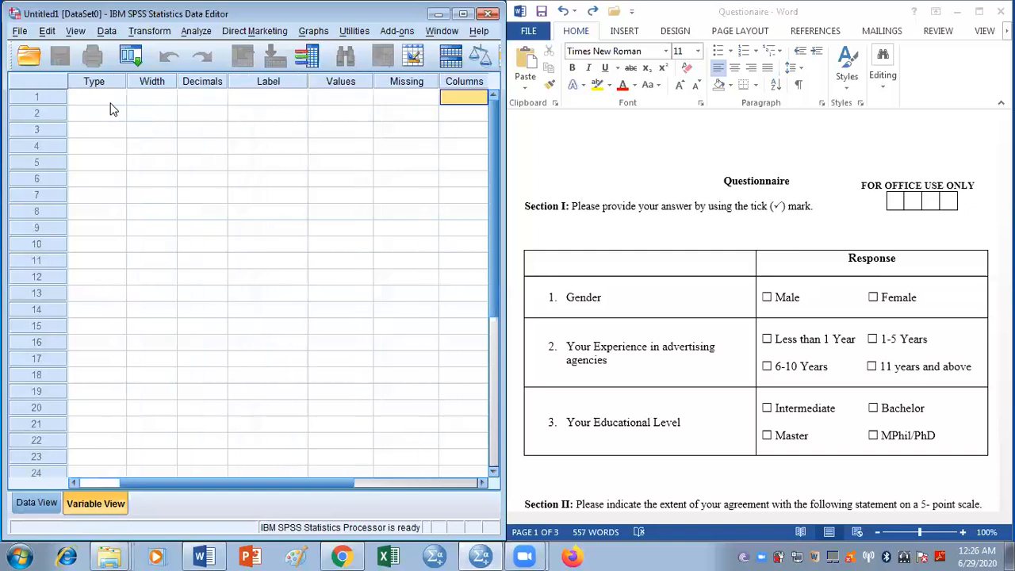
{"action": "key", "text": "Tab"}
{"action": "key", "text": "Tab"}
{"action": "key", "text": "Tab"}
{"action": "key", "text": "shift+Tab"}
{"action": "key", "text": "shift+Tab"}
{"action": "key", "text": "shift+Tab"}
{"action": "key", "text": "Home"}
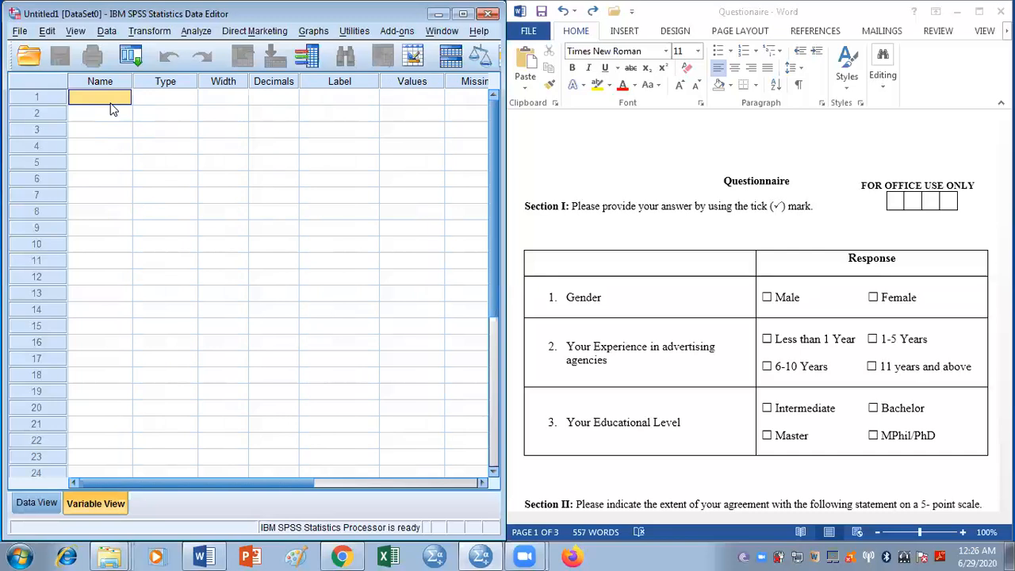
{"action": "key", "text": "Tab"}
{"action": "key", "text": "Tab"}
{"action": "key", "text": "Tab"}
{"action": "key", "text": "Tab"}
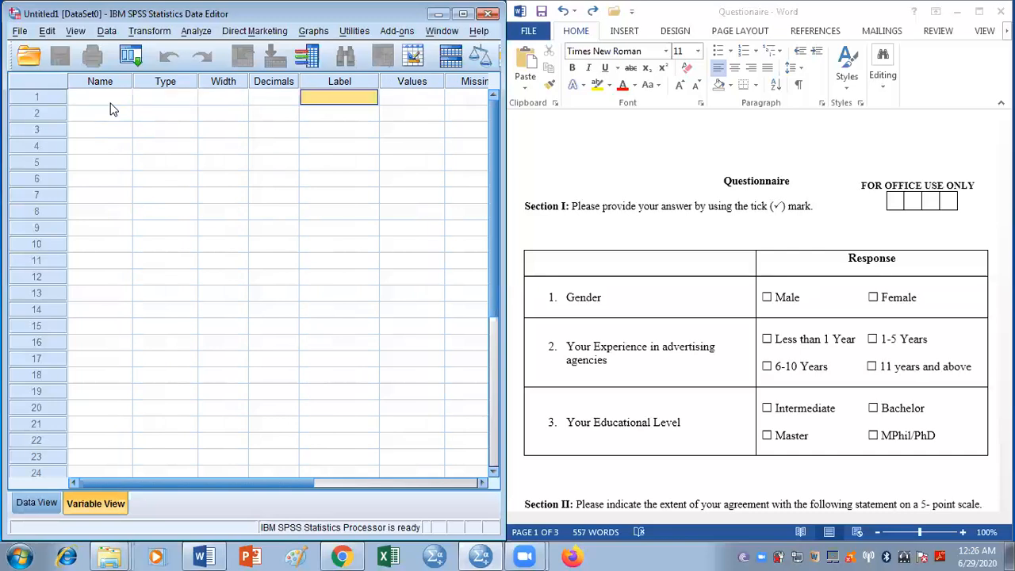
{"action": "key", "text": "Tab"}
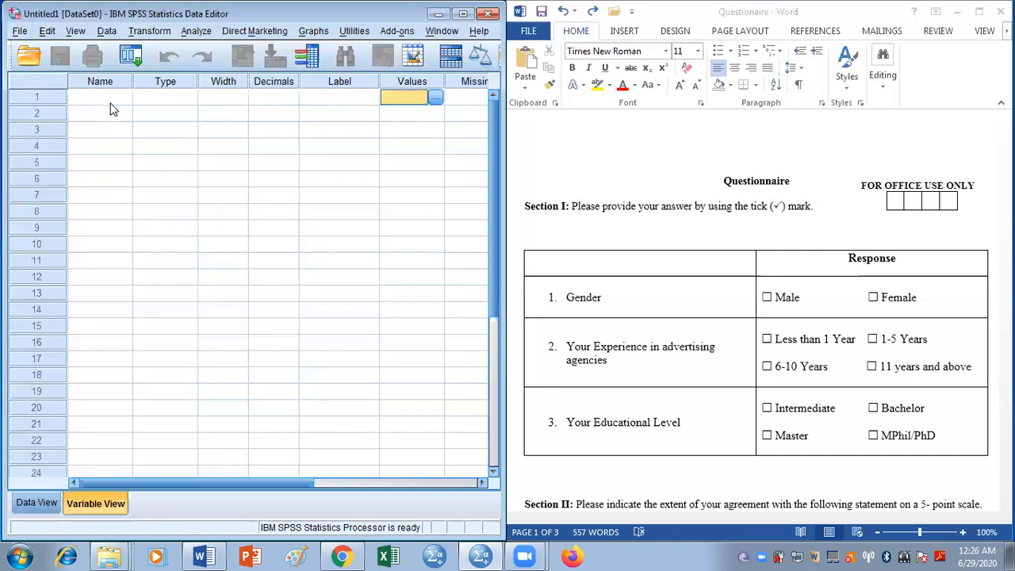
{"action": "key", "text": "Left"}
{"action": "key", "text": "Left"}
{"action": "key", "text": "Left"}
{"action": "key", "text": "Left"}
{"action": "key", "text": "Left"}
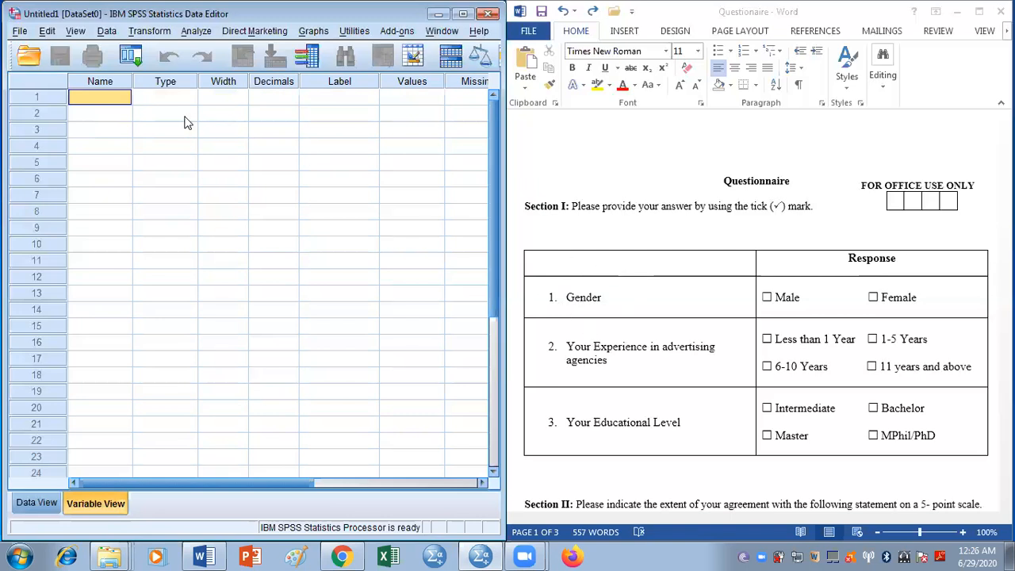
Try to name the first variable "Gender of the respondents" and dismiss the resulting message.
{"action": "type", "text": "G"}
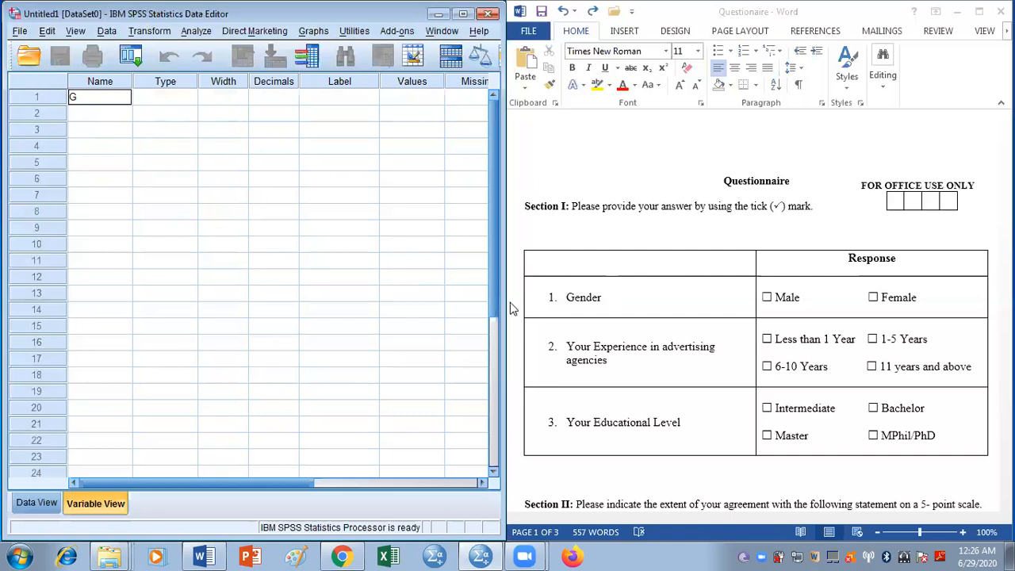
{"action": "type", "text": "ender"}
{"action": "type", "text": "of the"}
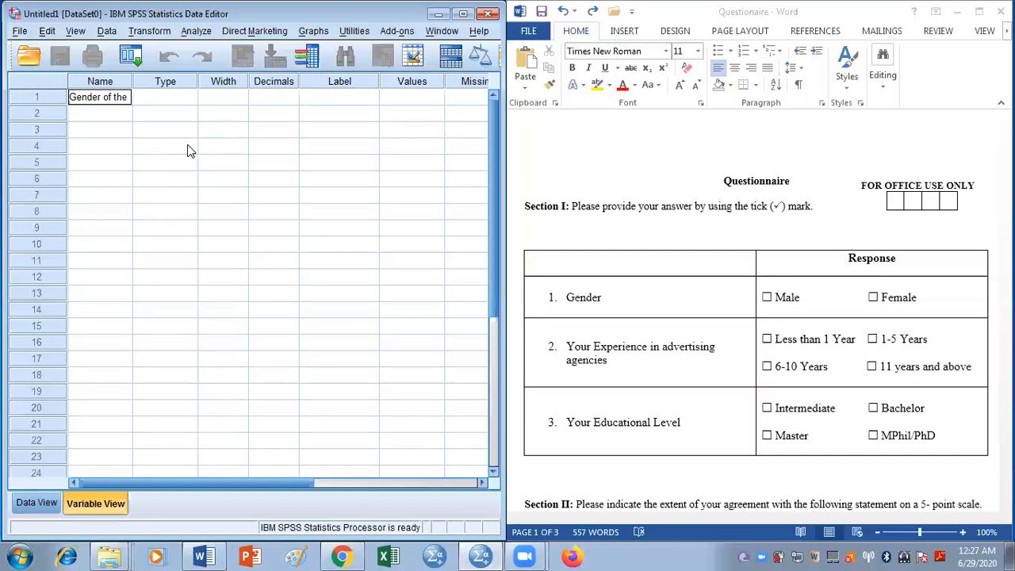
{"action": "type", "text": " respo"}
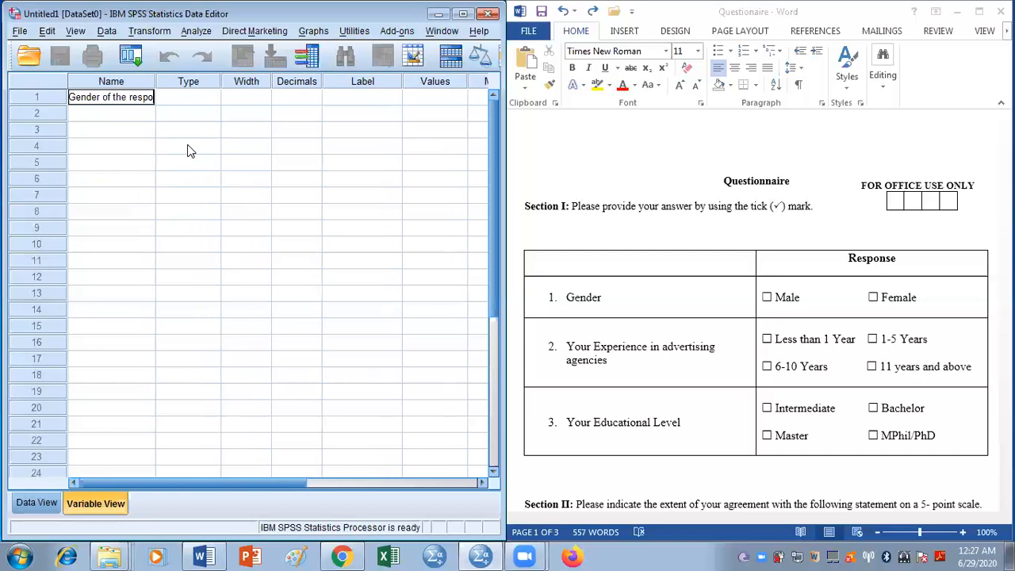
{"action": "type", "text": "ndents"}
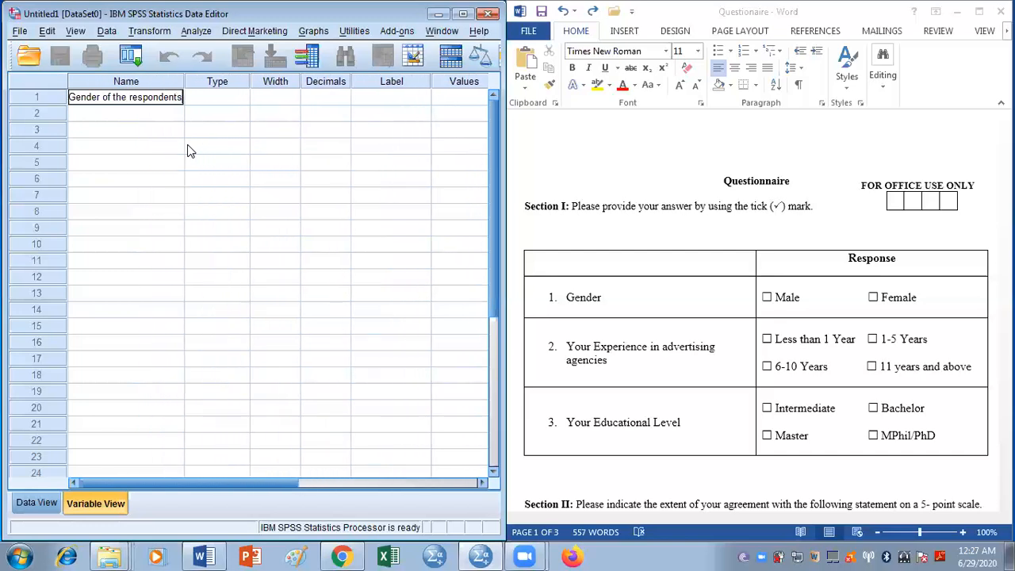
{"action": "key", "text": "Return"}
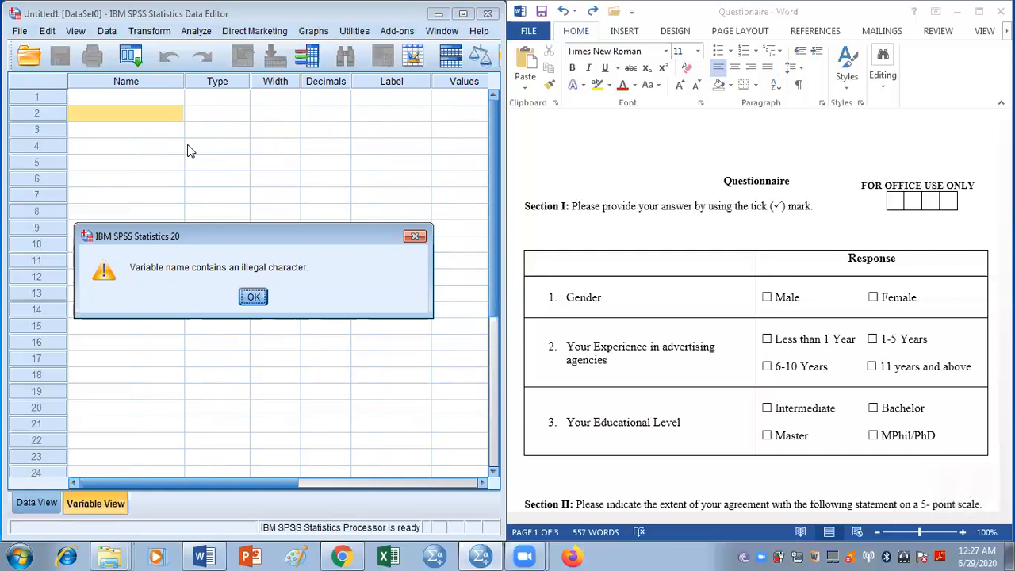
{"action": "left_click", "coordinate": [415, 236]}
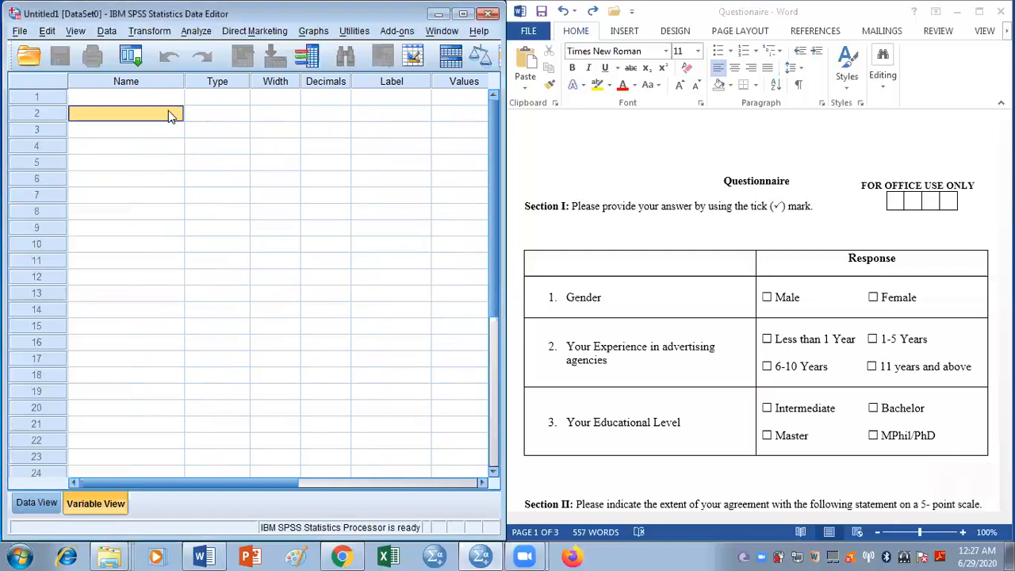
Name the first variable "Gender" in Variable View.
{"action": "left_click", "coordinate": [148, 100]}
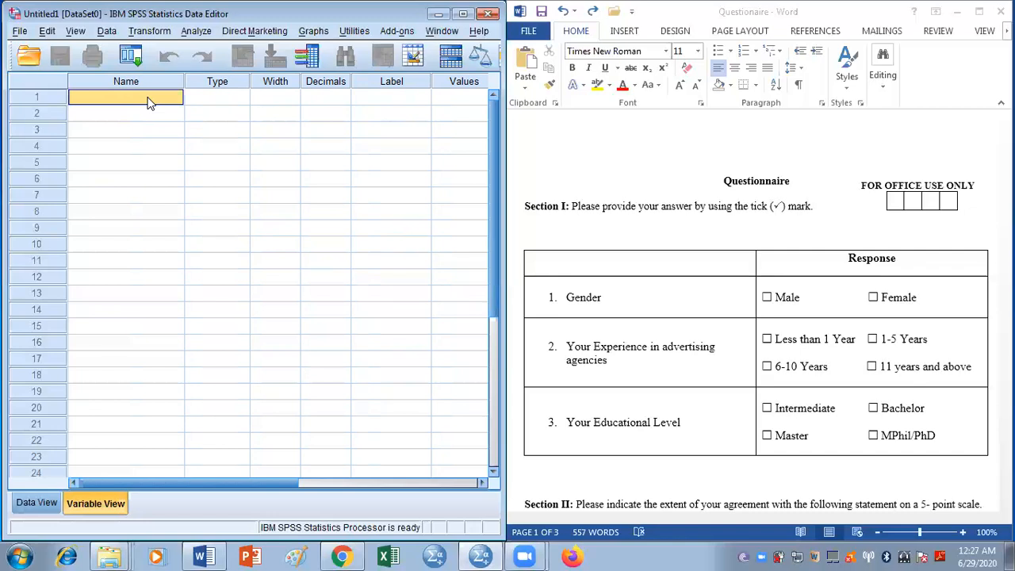
{"action": "type", "text": "G"}
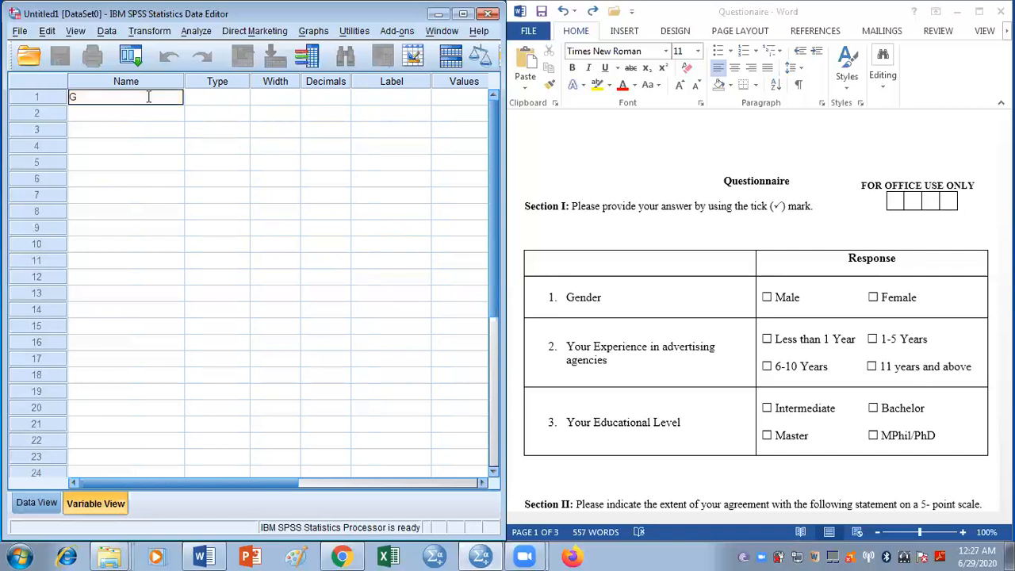
{"action": "type", "text": "ender"}
{"action": "left_click", "coordinate": [387, 97]}
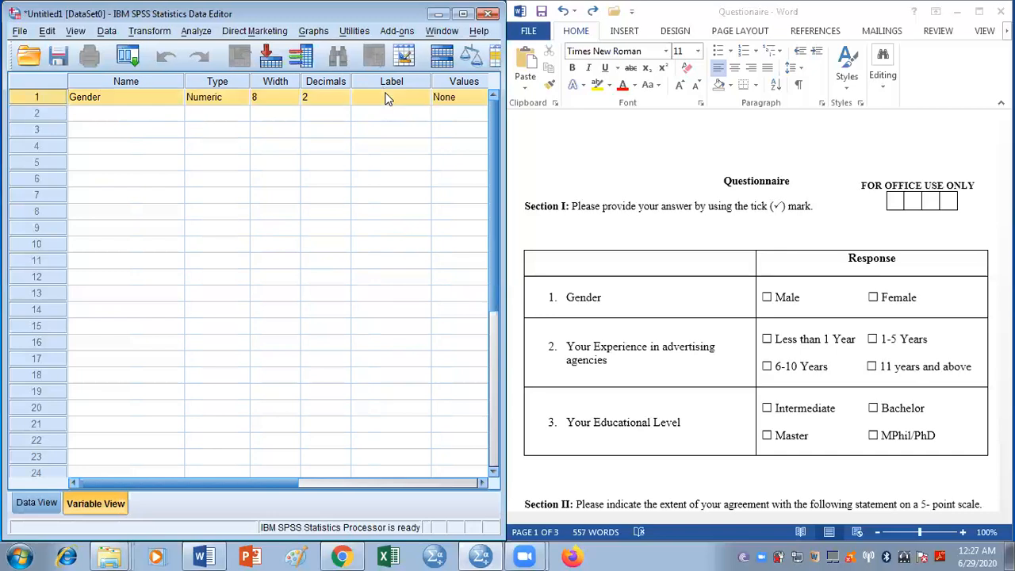
{"action": "left_click", "coordinate": [133, 98]}
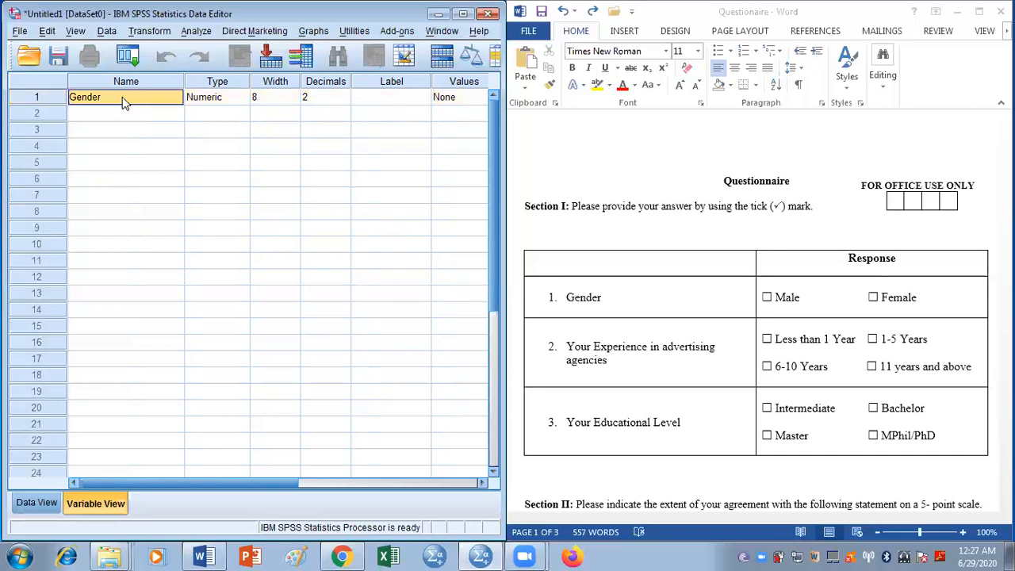
{"action": "left_click", "coordinate": [123, 97]}
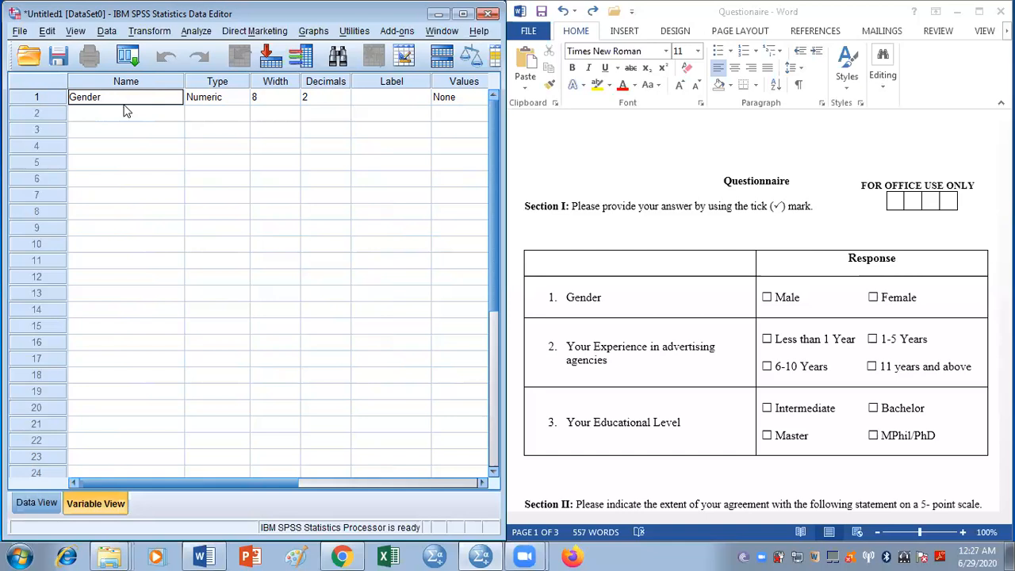
{"action": "left_click", "coordinate": [131, 121]}
{"action": "left_click", "coordinate": [132, 97]}
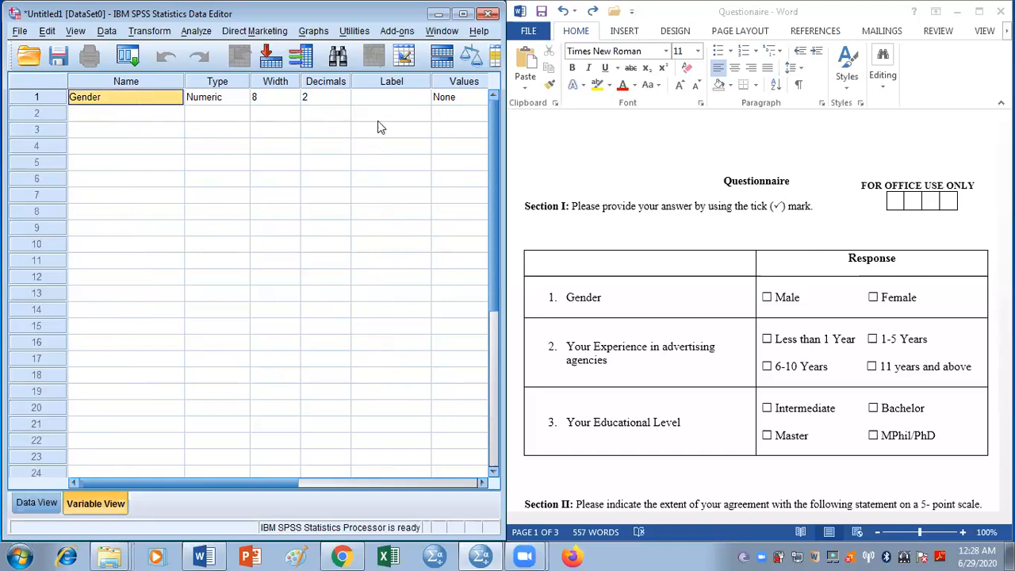
{"action": "double_click", "coordinate": [386, 97]}
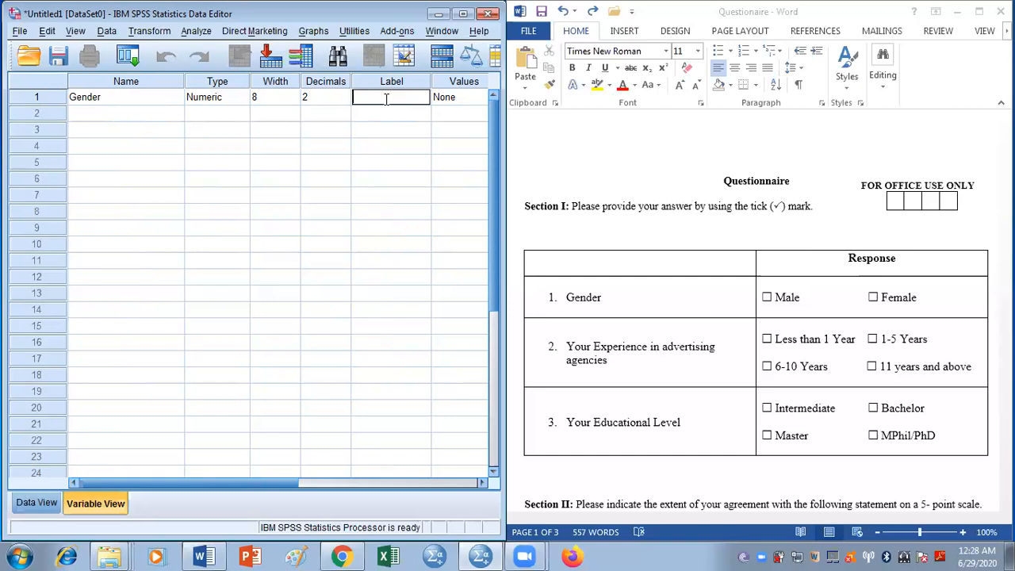
Try to extend the first variable's name to "Gender_of_" and dismiss the resulting message.
{"action": "double_click", "coordinate": [113, 96]}
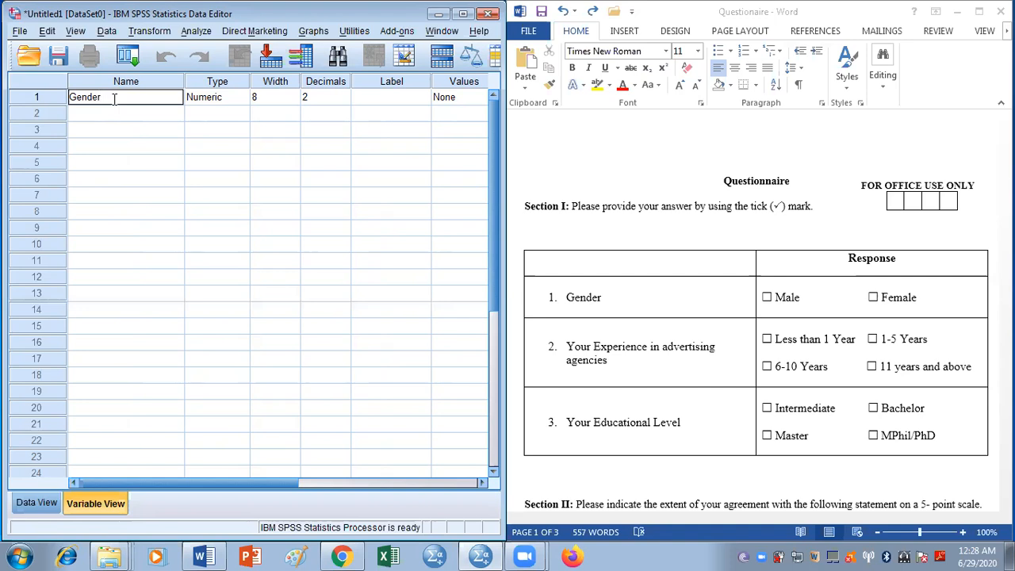
{"action": "type", "text": "_of"}
{"action": "type", "text": "_"}
{"action": "left_click", "coordinate": [125, 131]}
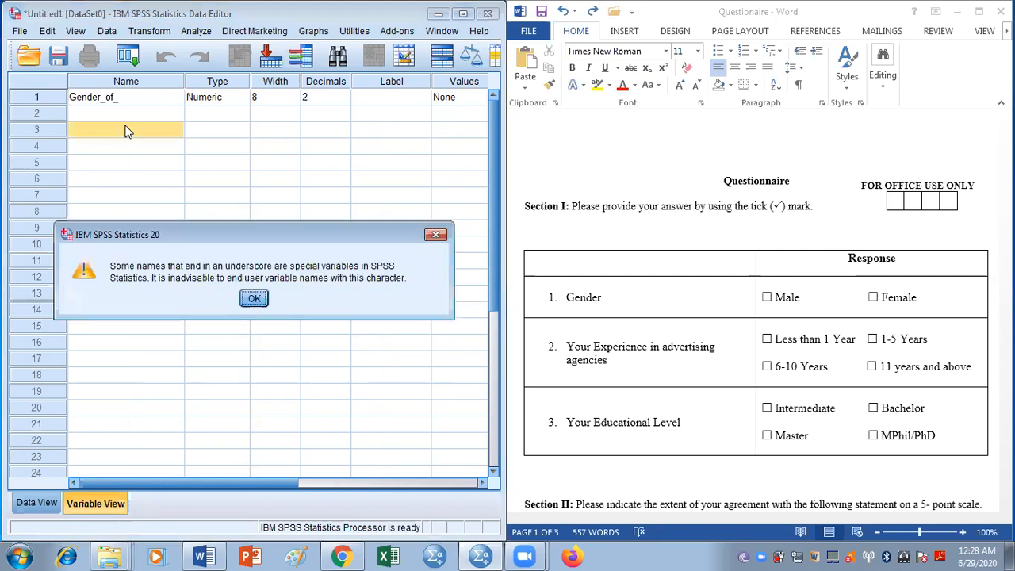
{"action": "left_click", "coordinate": [435, 236]}
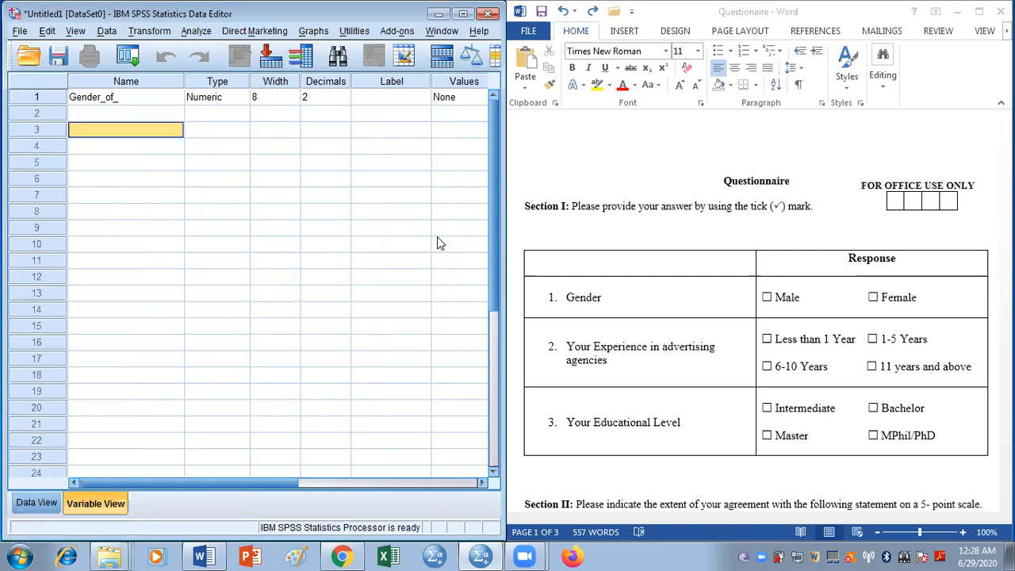
Remove the "_of_" suffix so the first variable is named "Gender".
{"action": "left_click", "coordinate": [146, 100]}
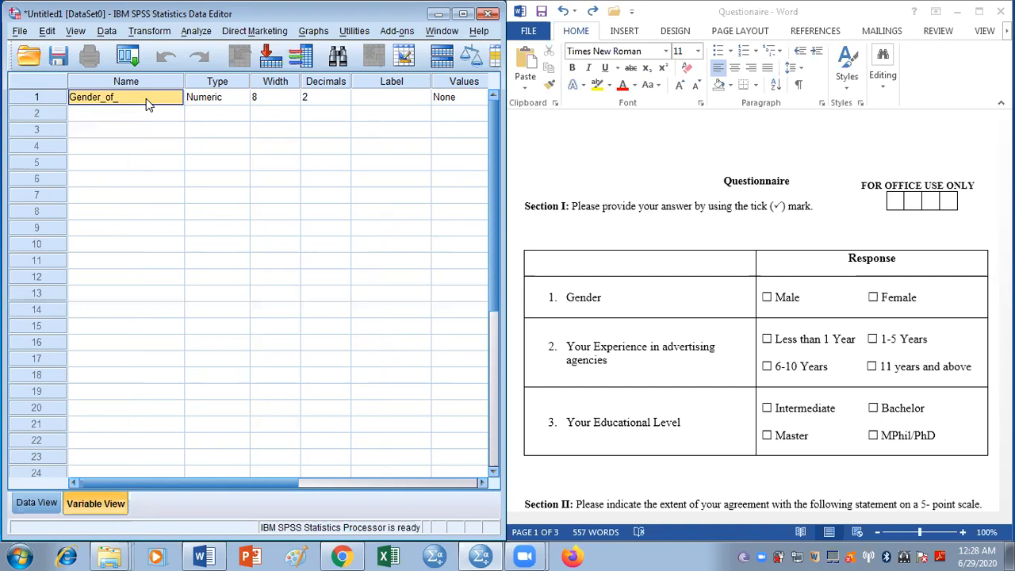
{"action": "left_click", "coordinate": [147, 99]}
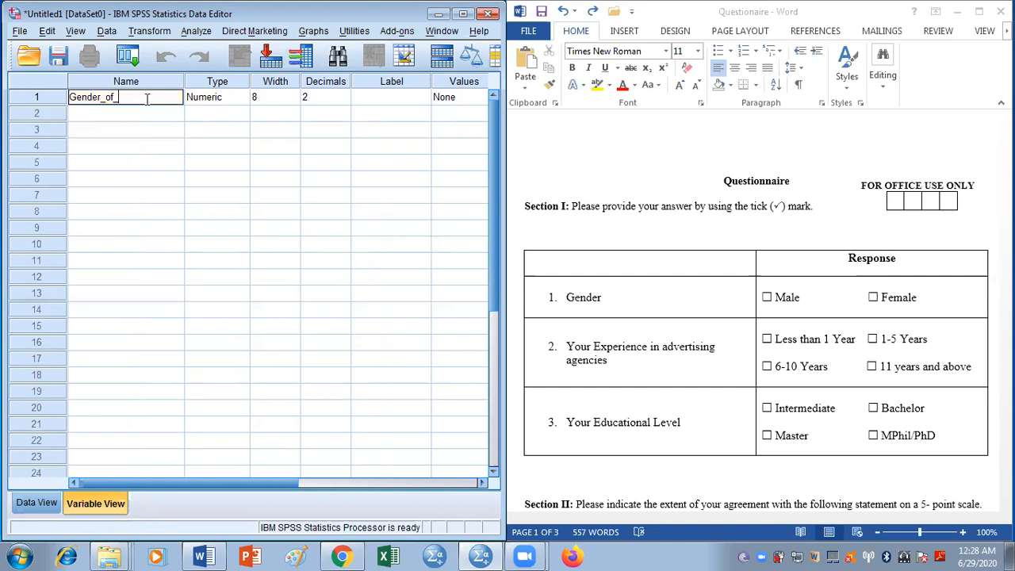
{"action": "key", "text": "BackSpace"}
{"action": "key", "text": "BackSpace"}
{"action": "key", "text": "BackSpace"}
{"action": "key", "text": "BackSpace"}
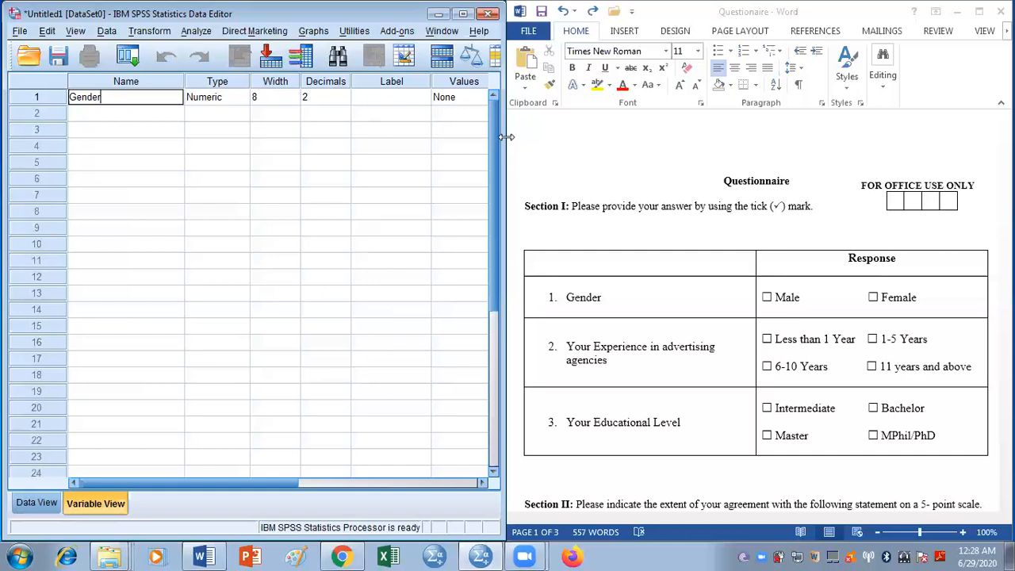
Widen the Data Editor window, view the Value Labels dialog for Gender and close it without entries.
{"action": "left_click_drag", "start_coordinate": [506, 137], "coordinate": [536, 136]}
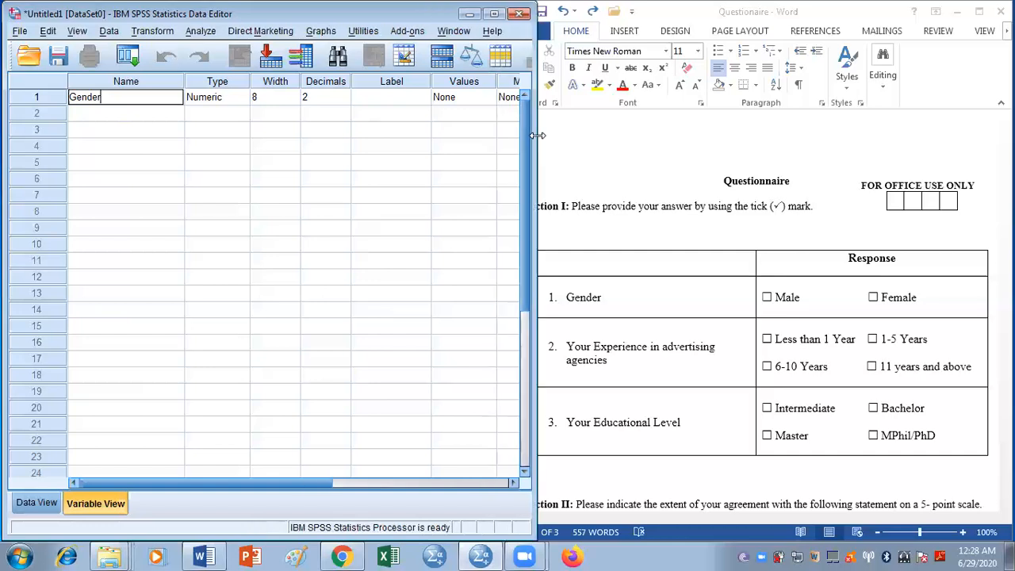
{"action": "left_click", "coordinate": [469, 102]}
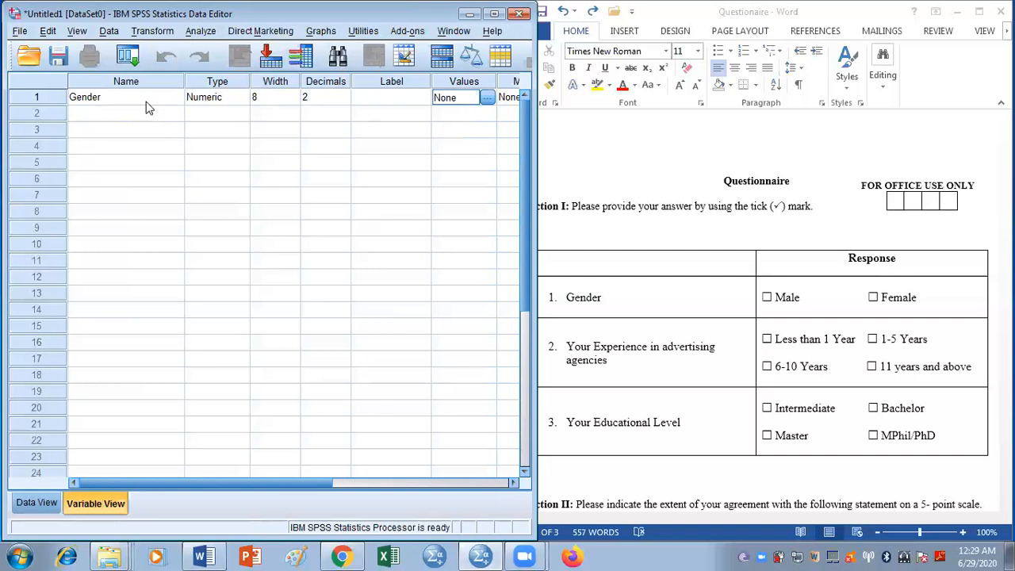
{"action": "left_click", "coordinate": [466, 116]}
{"action": "left_click", "coordinate": [487, 98]}
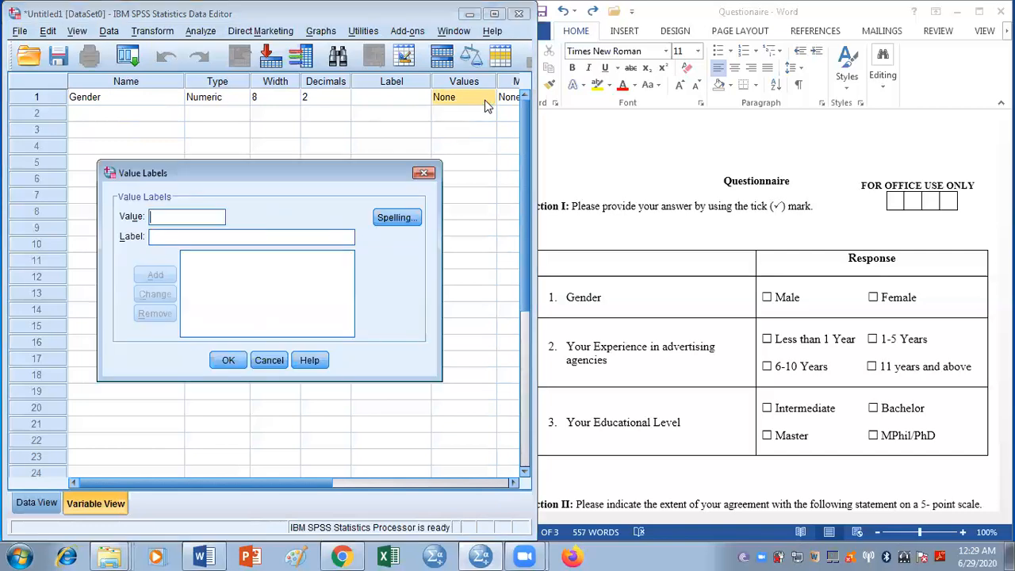
{"action": "left_click", "coordinate": [424, 173]}
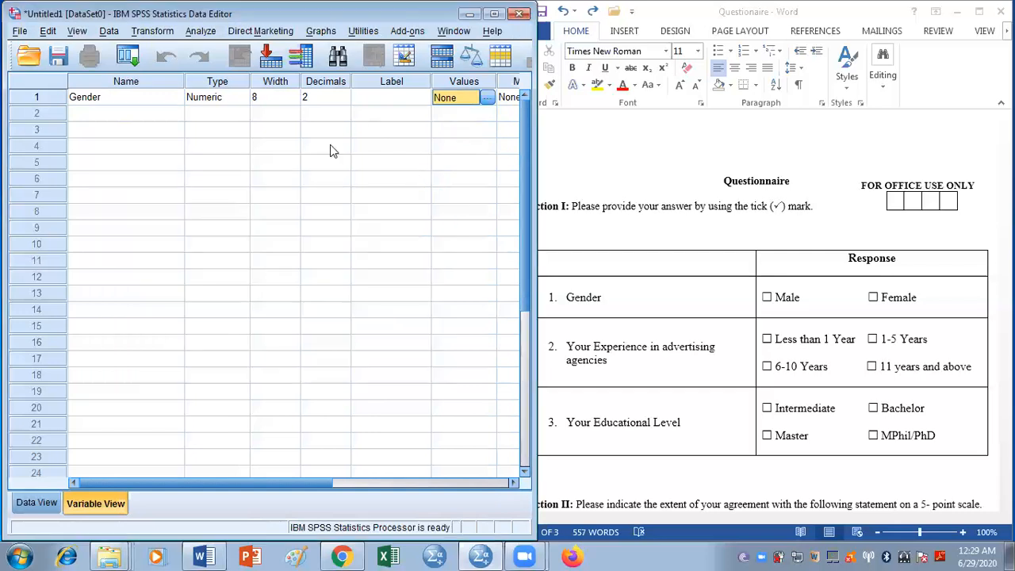
{"action": "left_click", "coordinate": [127, 101]}
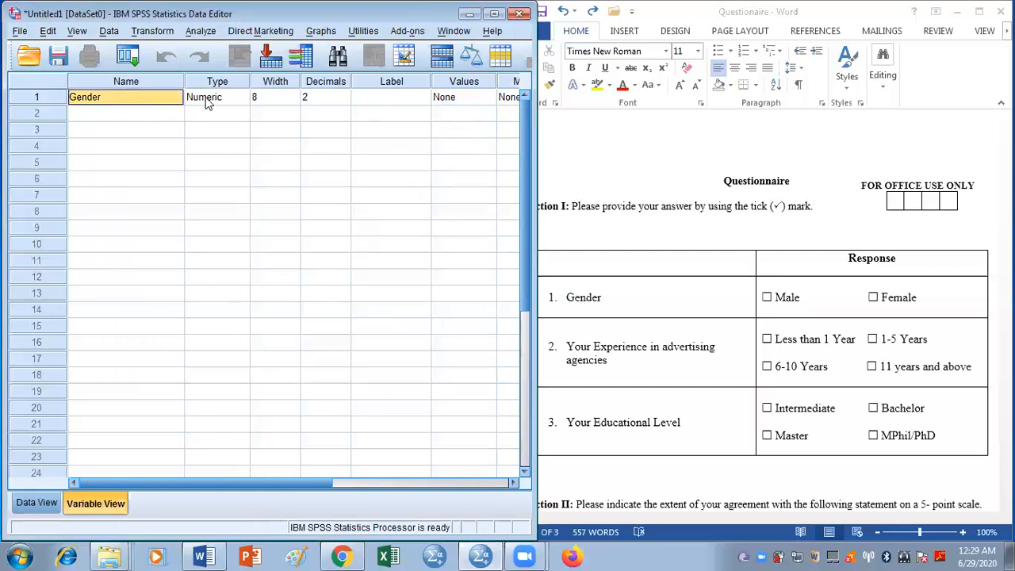
Open the value labels of Gender and check the item's Male and Female response options in the Word questionnaire.
{"action": "left_click", "coordinate": [457, 106]}
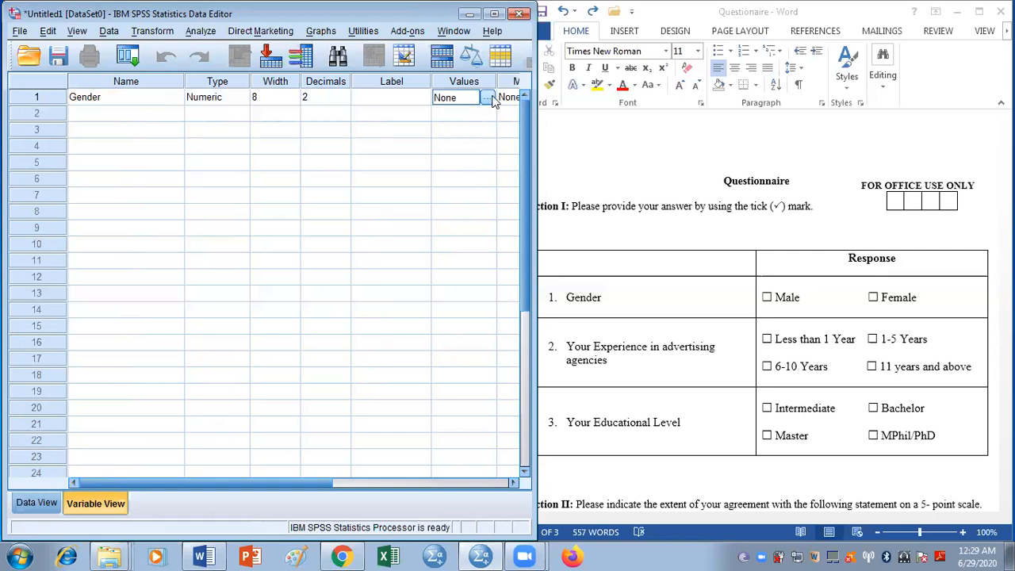
{"action": "left_click", "coordinate": [487, 98]}
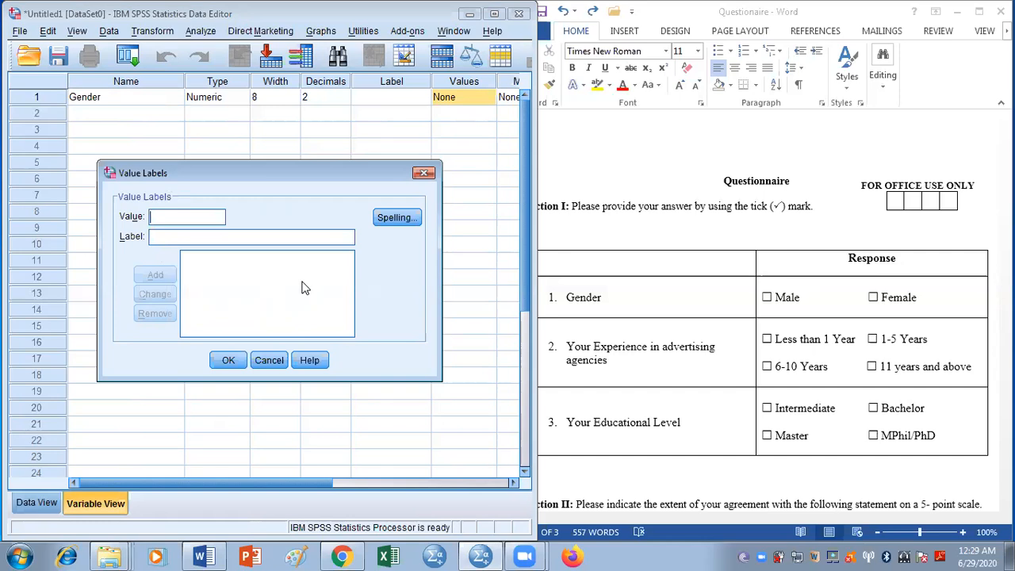
{"action": "left_click", "coordinate": [923, 299]}
{"action": "left_click_drag", "start_coordinate": [921, 297], "coordinate": [764, 298]}
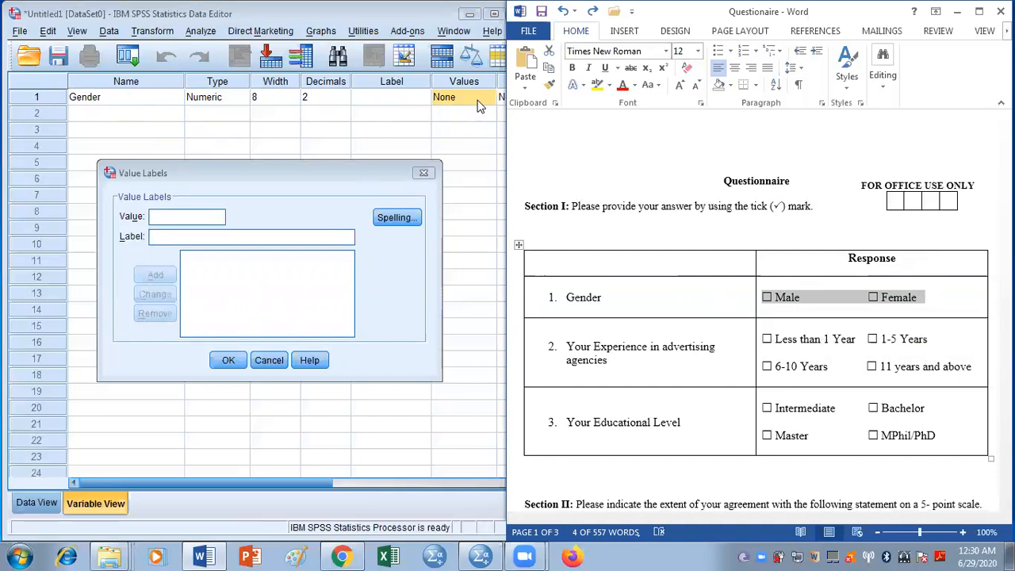
{"action": "left_click", "coordinate": [715, 296]}
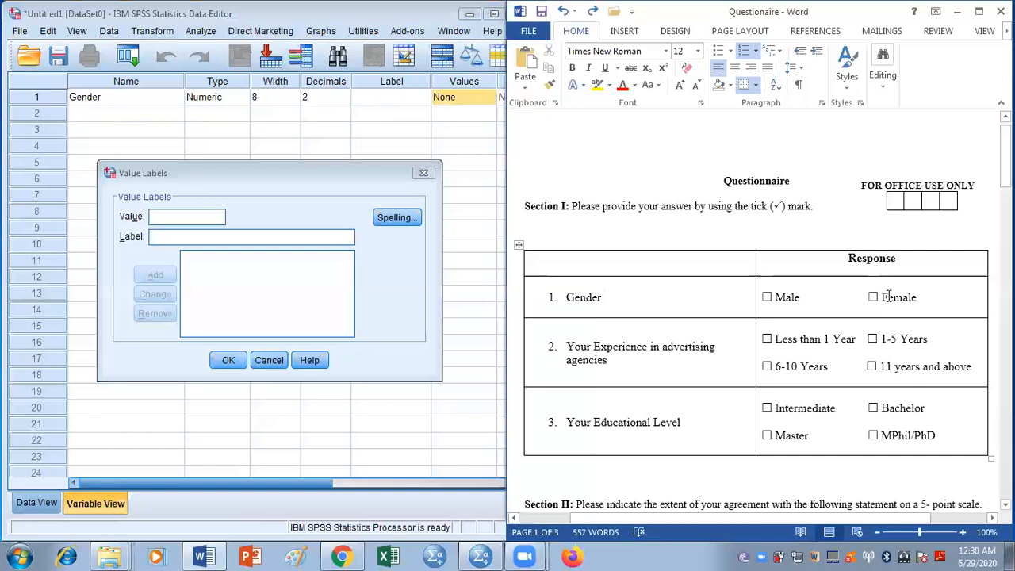
Add the value label 1 = "Male" for the Gender variable.
{"action": "left_click", "coordinate": [192, 218]}
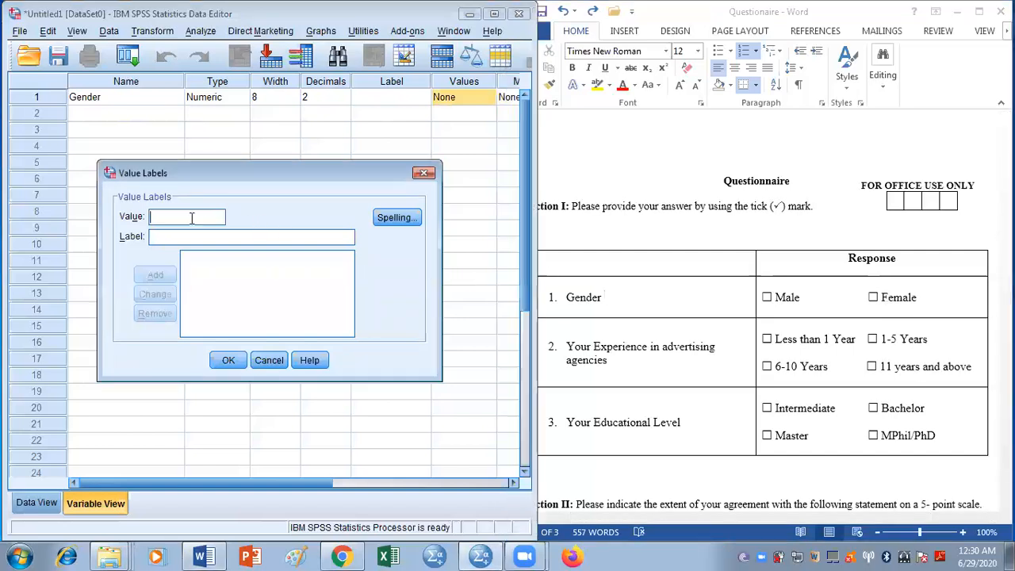
{"action": "type", "text": "1"}
{"action": "key", "text": "Tab"}
{"action": "type", "text": "Male"}
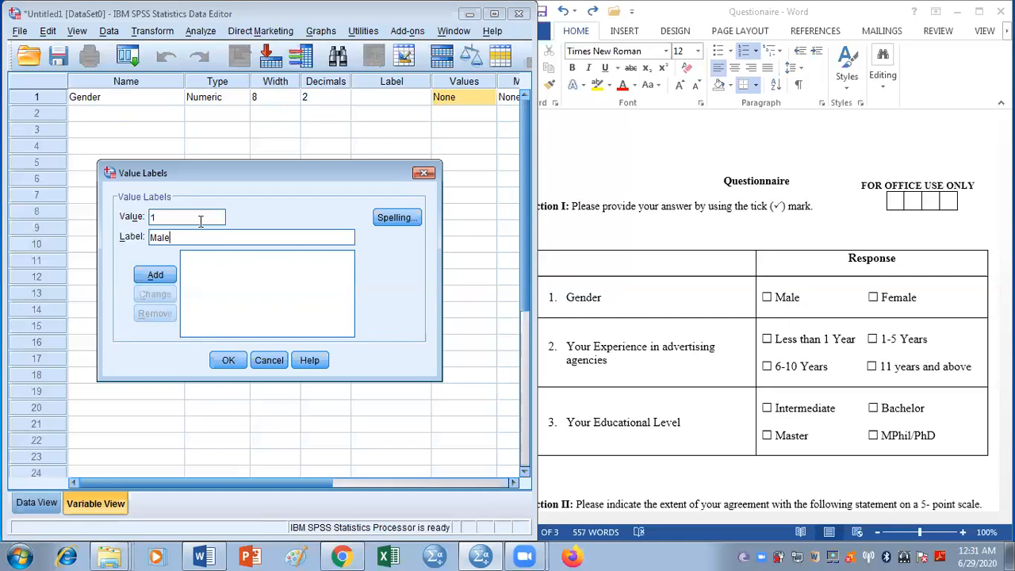
{"action": "left_click", "coordinate": [155, 280]}
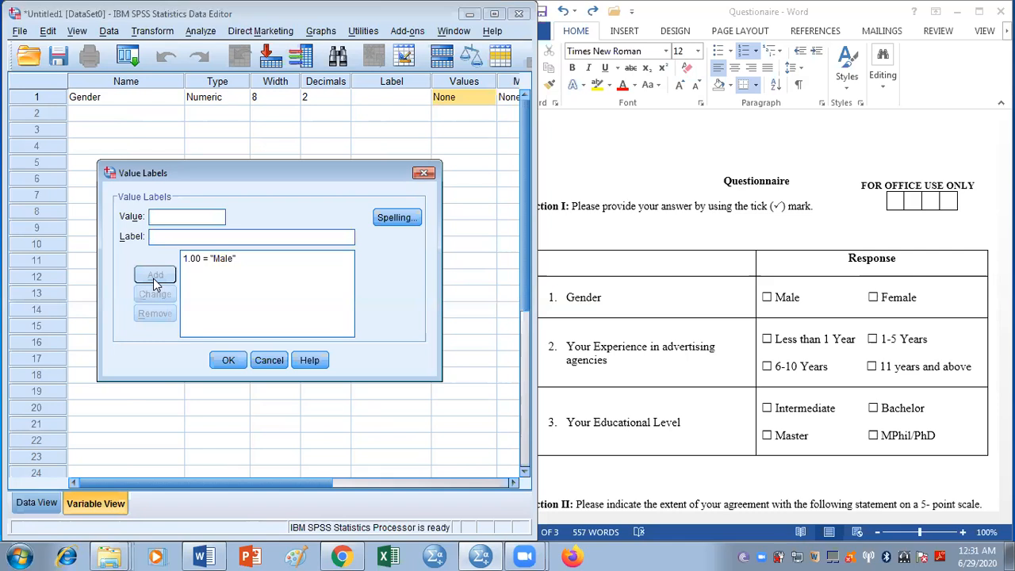
Add the value label 2 = "Female" for Gender and apply the value labels.
{"action": "type", "text": "2"}
{"action": "key", "text": "Tab"}
{"action": "type", "text": "Female"}
{"action": "left_click", "coordinate": [154, 277]}
{"action": "left_click", "coordinate": [229, 361]}
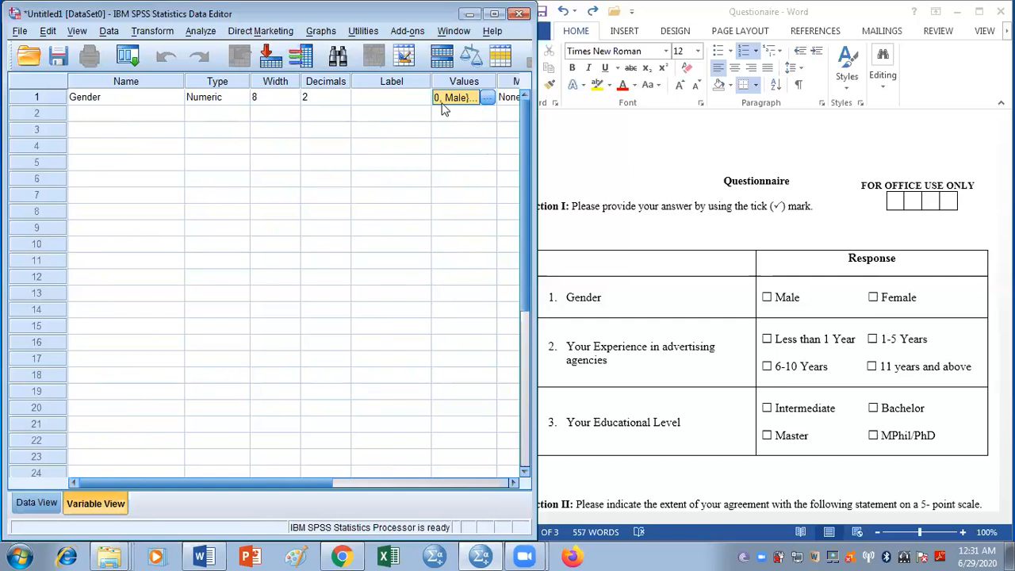
Reopen Gender's value labels and remove the "Female" entry.
{"action": "left_click", "coordinate": [134, 100]}
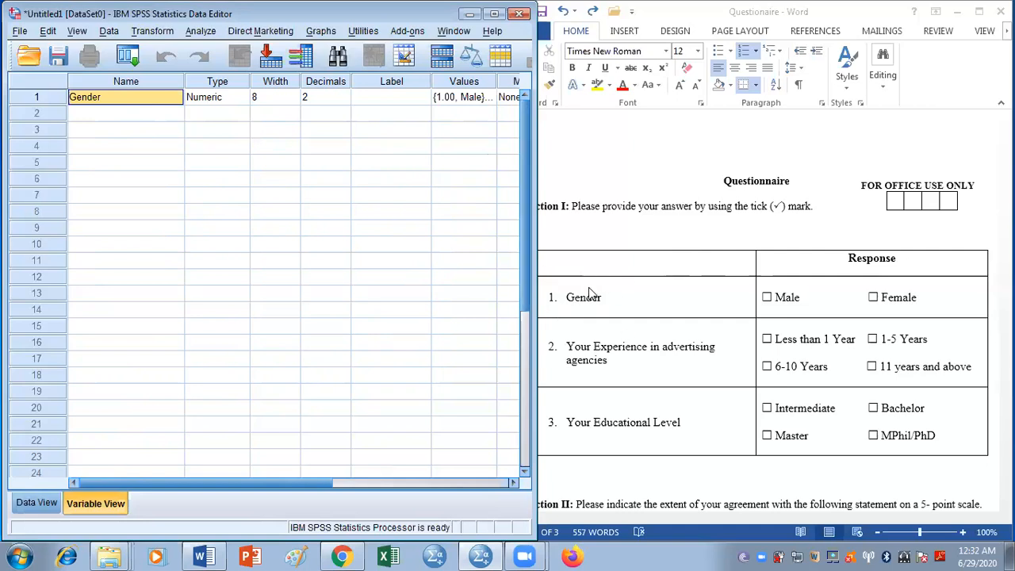
{"action": "left_click", "coordinate": [469, 97]}
{"action": "left_click", "coordinate": [488, 96]}
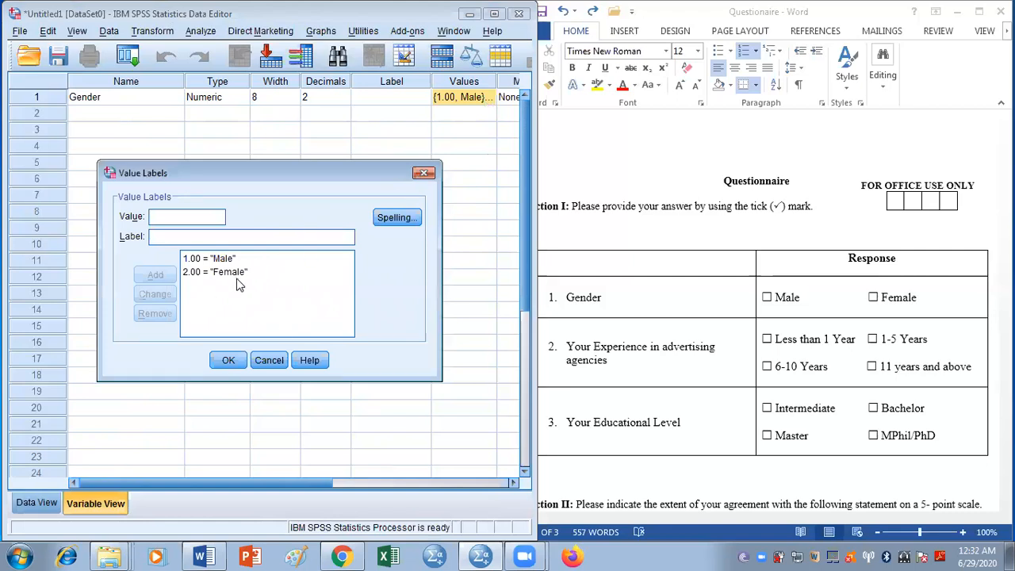
{"action": "left_click", "coordinate": [235, 276]}
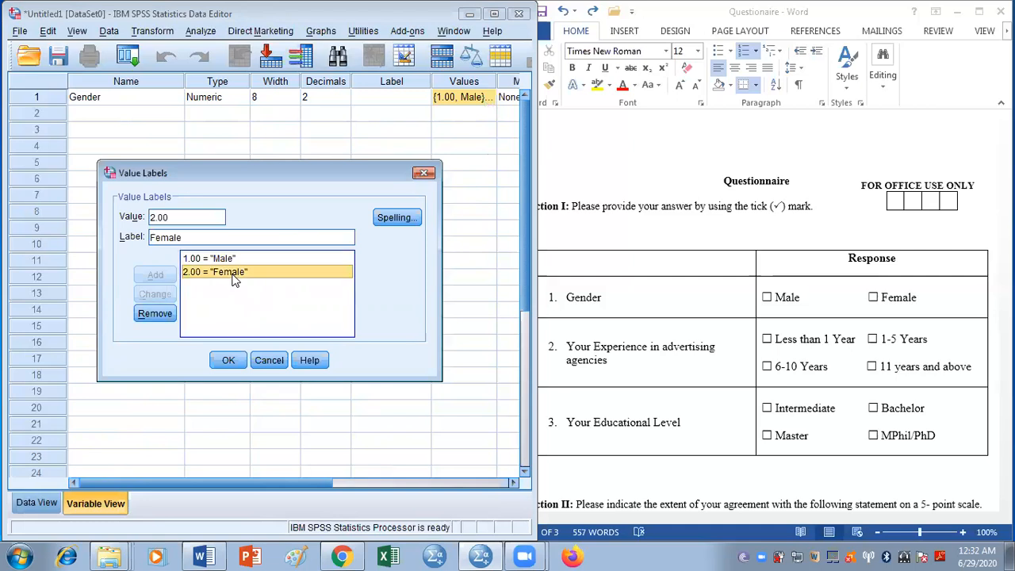
{"action": "left_click", "coordinate": [154, 313]}
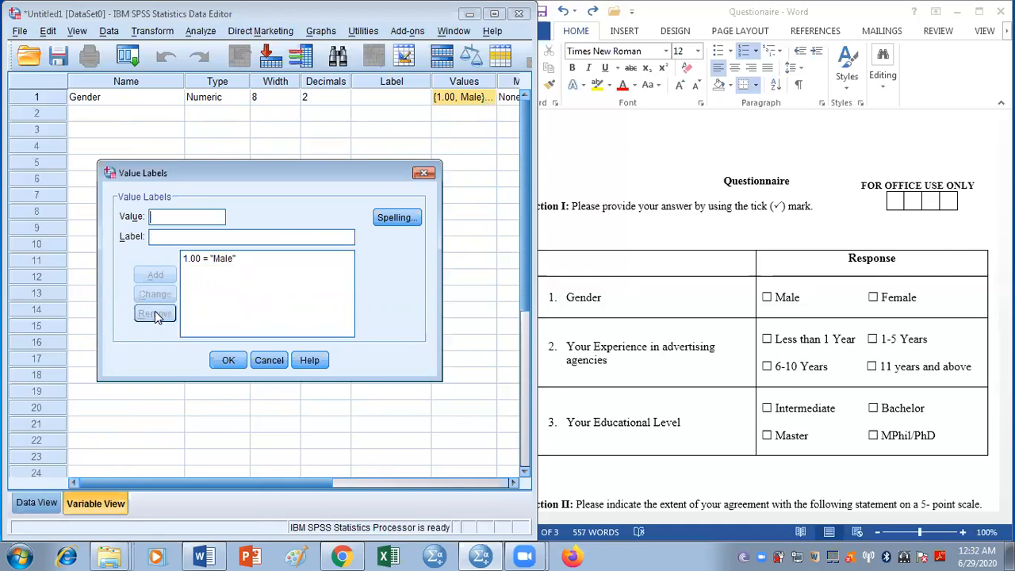
Re-add the removed label 2 = "Female" to Gender and apply the value labels.
{"action": "type", "text": "2"}
{"action": "key", "text": "Tab"}
{"action": "type", "text": "Female"}
{"action": "left_click", "coordinate": [155, 274]}
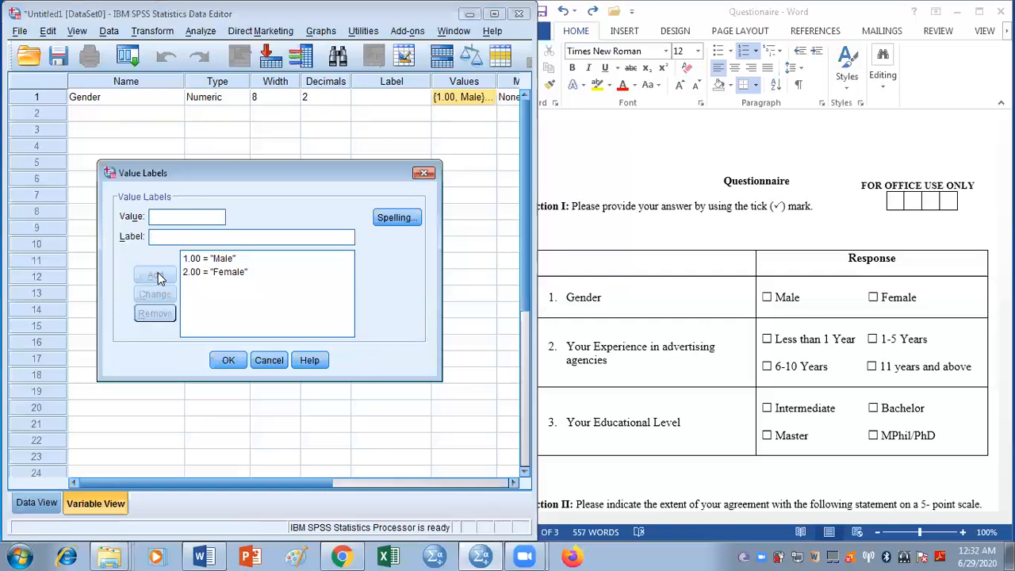
{"action": "left_click", "coordinate": [228, 362]}
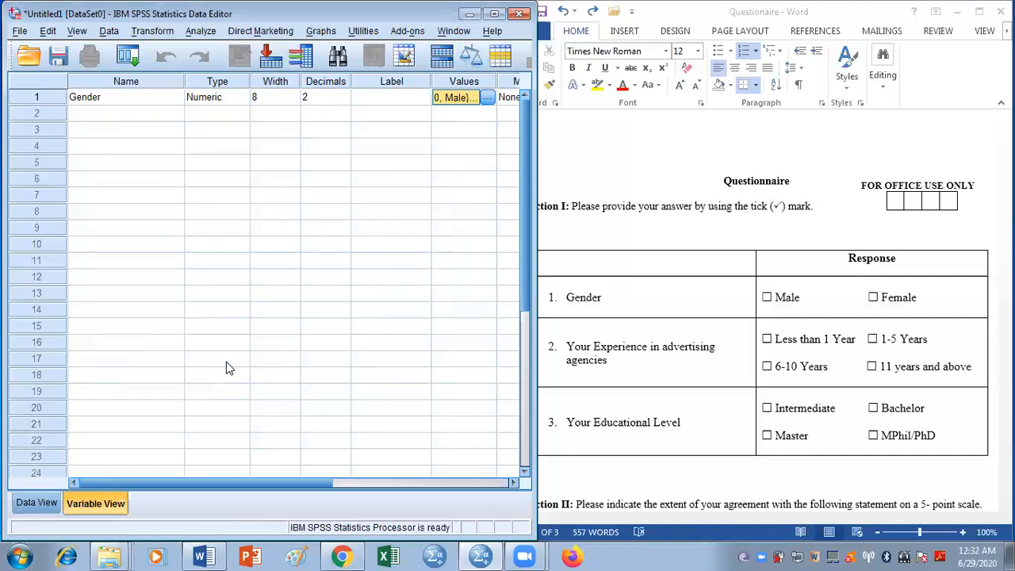
Name the second variable "Experience" by copying the word from item 2 of the Word questionnaire.
{"action": "left_click", "coordinate": [621, 361]}
{"action": "left_click_drag", "start_coordinate": [594, 347], "coordinate": [646, 356]}
{"action": "key", "text": "ctrl+c"}
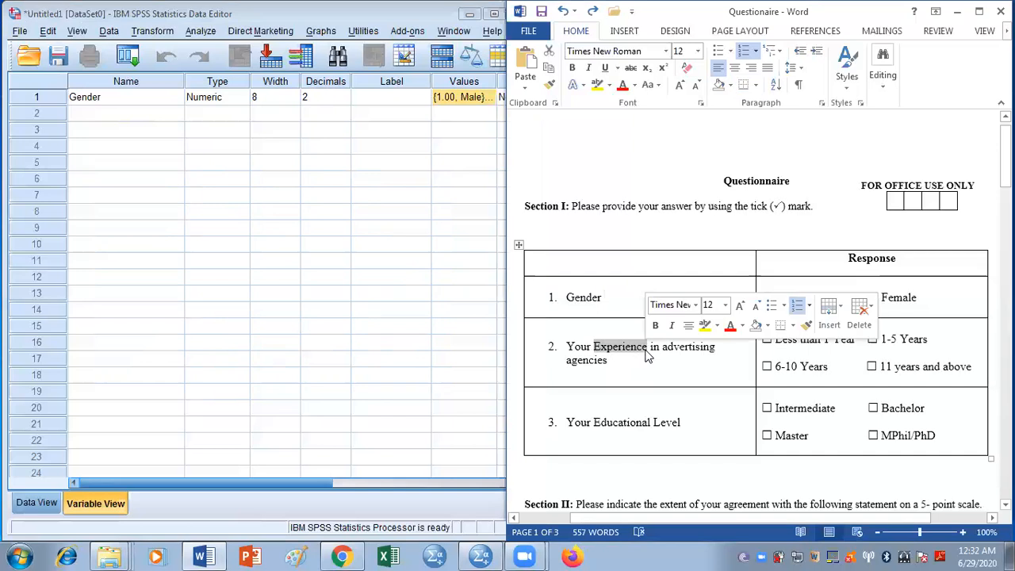
{"action": "left_click", "coordinate": [145, 115]}
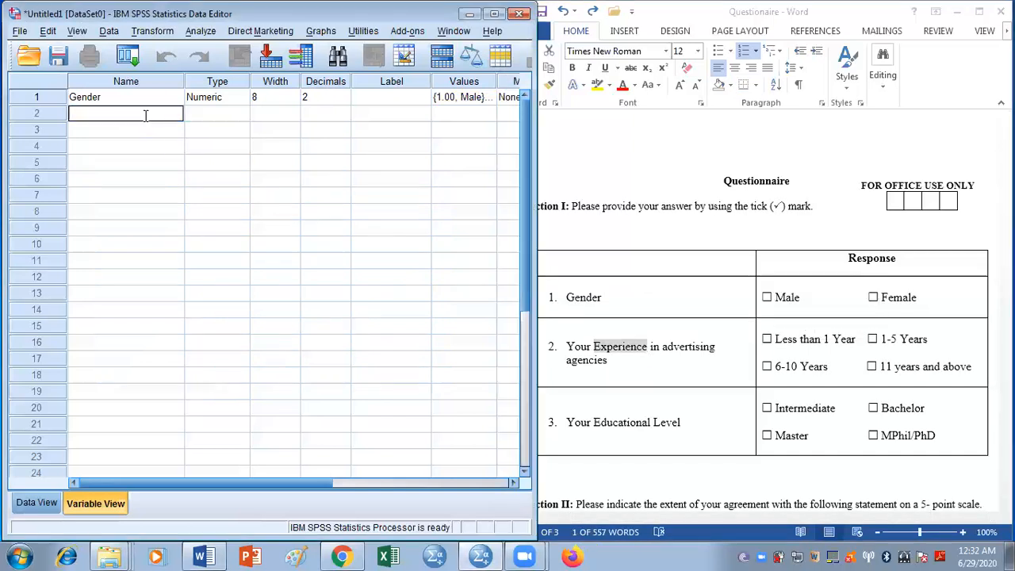
{"action": "key", "text": "ctrl+v"}
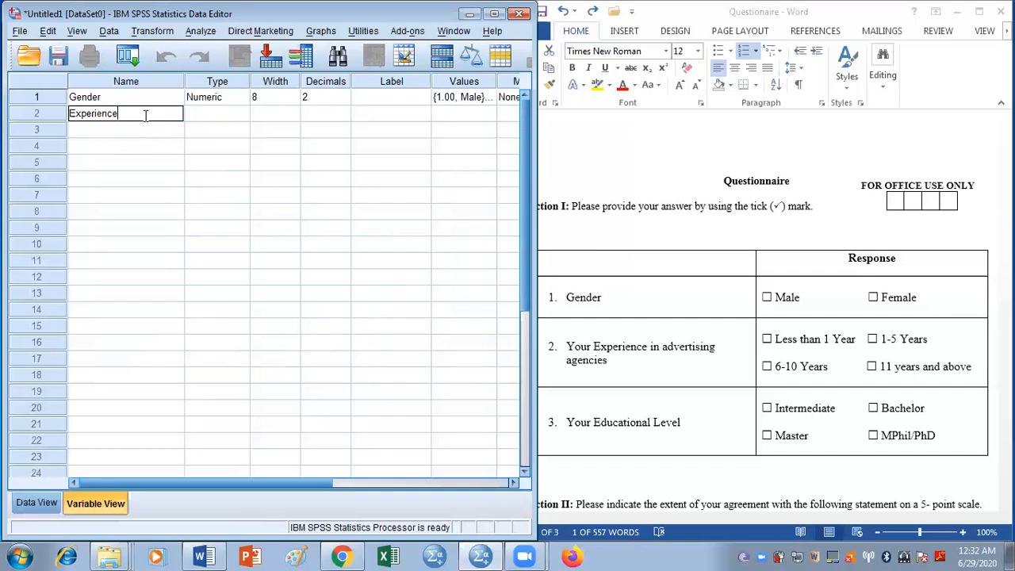
Label the Experience variable "Your Experience in advertising agencies" by copying item 2 from the Word questionnaire and removing the pasted item number and spacing.
{"action": "double_click", "coordinate": [600, 363]}
{"action": "left_click", "coordinate": [607, 363]}
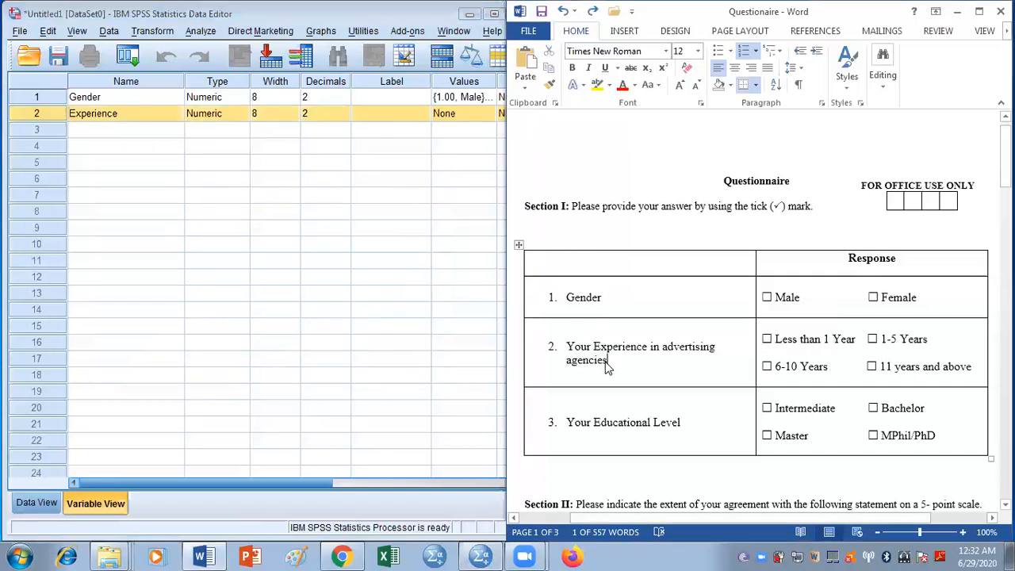
{"action": "left_click_drag", "start_coordinate": [606, 363], "coordinate": [575, 352]}
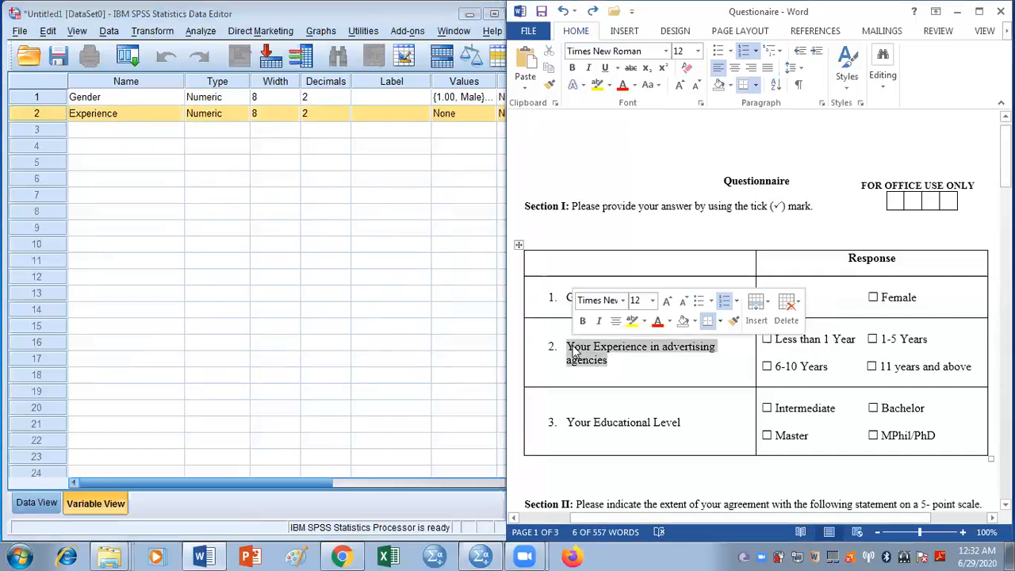
{"action": "key", "text": "ctrl+c"}
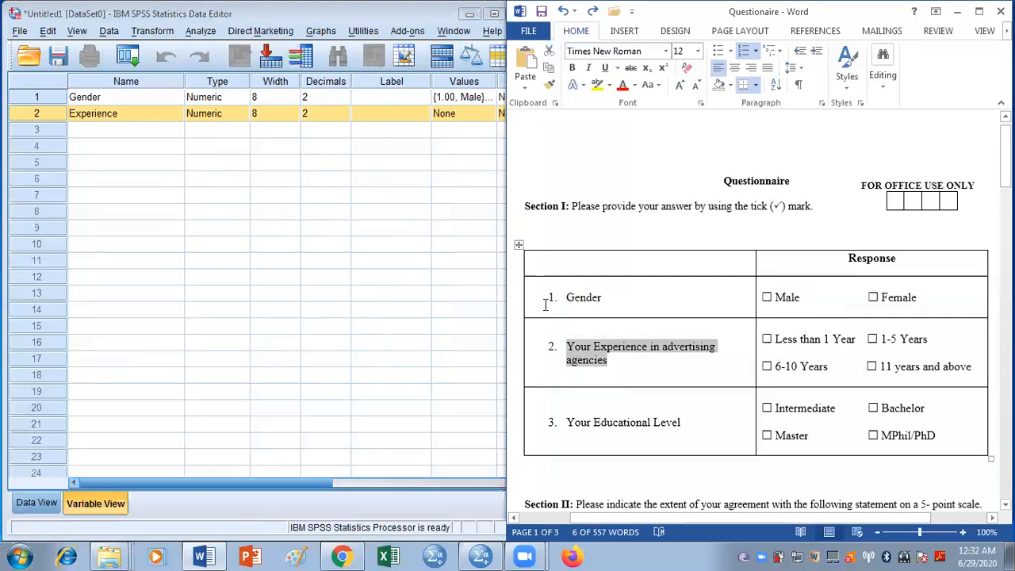
{"action": "left_click", "coordinate": [387, 113]}
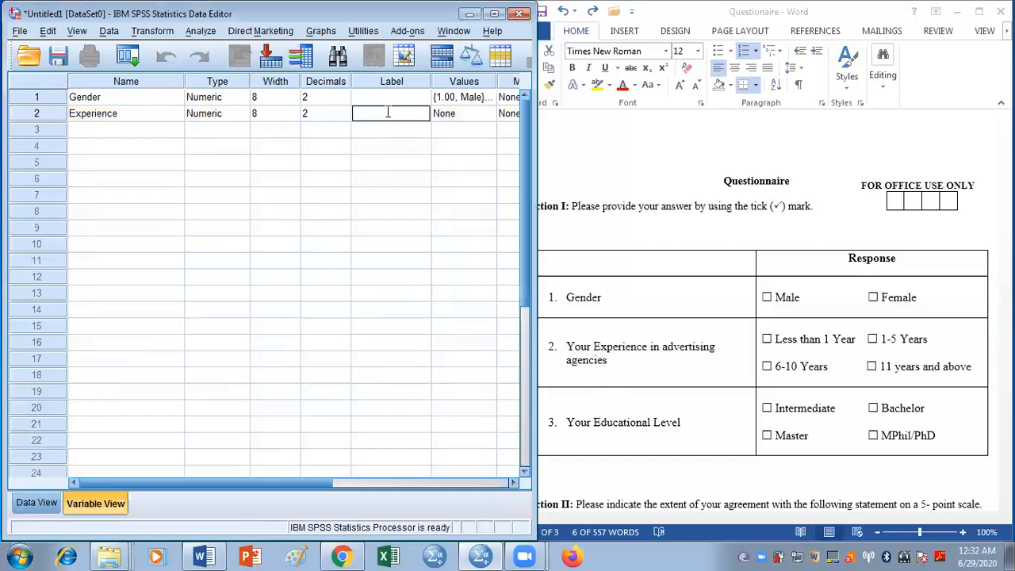
{"action": "key", "text": "ctrl+v"}
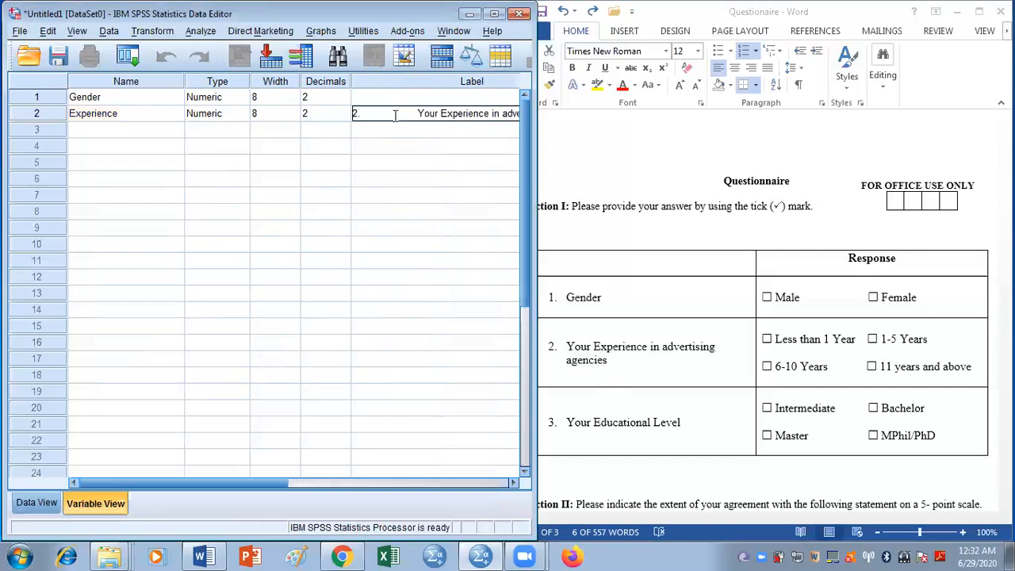
{"action": "left_click", "coordinate": [418, 113]}
{"action": "key", "text": "BackSpace"}
{"action": "key", "text": "BackSpace"}
{"action": "key", "text": "BackSpace"}
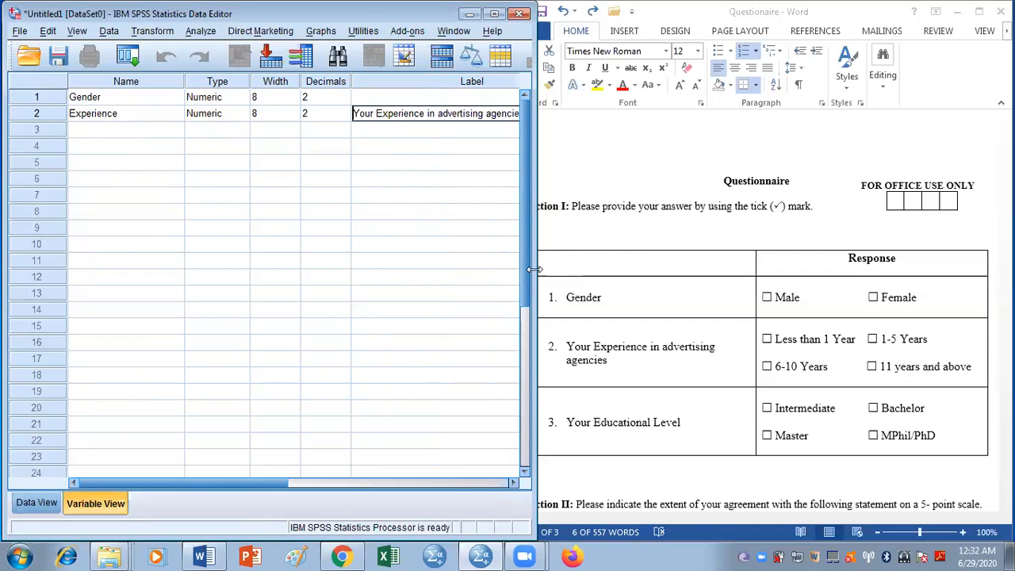
Widen the Data Editor window, narrow its Label column, and shrink the window back beside the questionnaire.
{"action": "left_click_drag", "start_coordinate": [532, 269], "coordinate": [768, 270]}
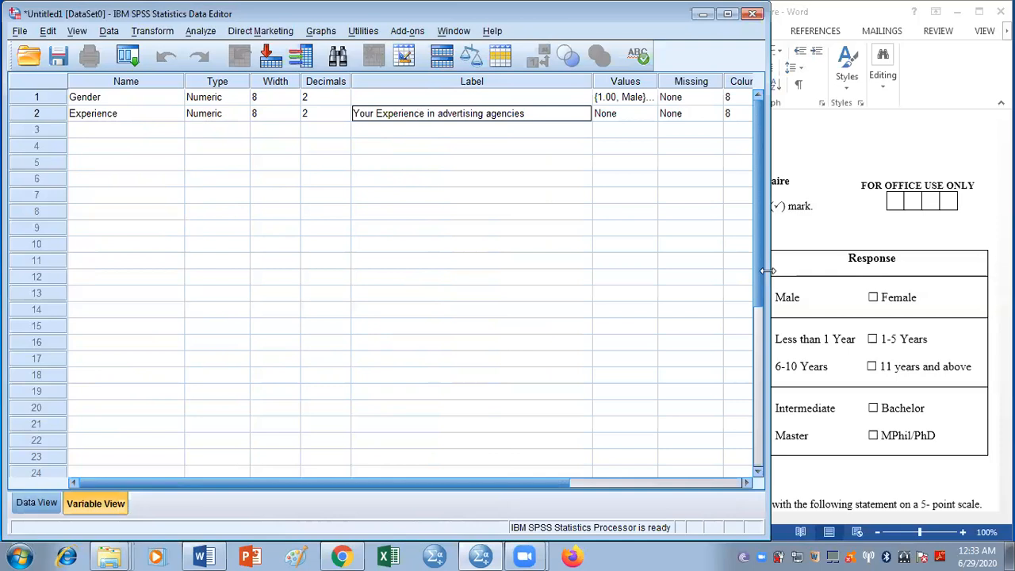
{"action": "left_click_drag", "start_coordinate": [591, 80], "coordinate": [386, 81]}
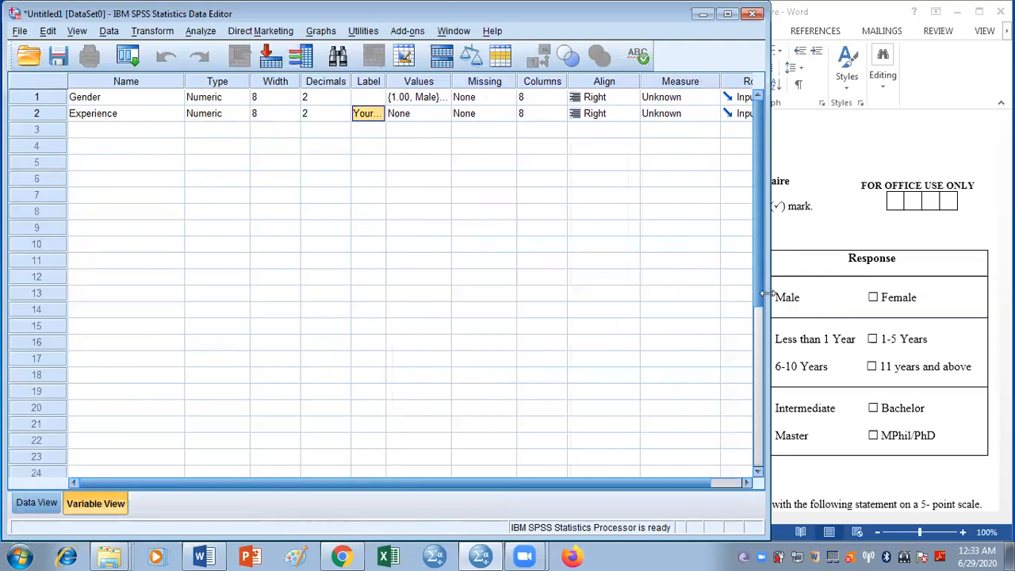
{"action": "left_click_drag", "start_coordinate": [766, 293], "coordinate": [504, 297]}
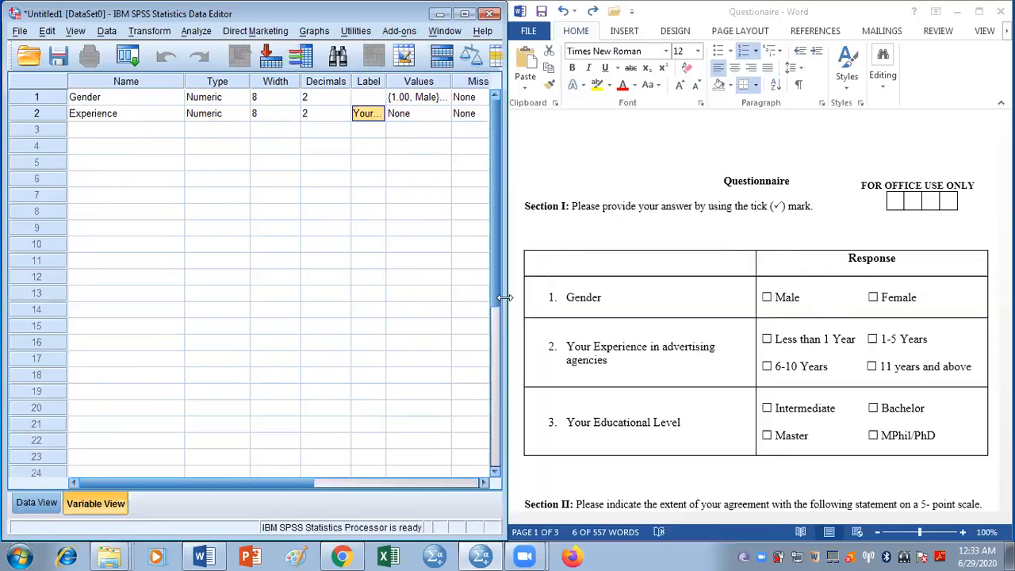
Add the value label 1 = "Less than 1 Year" to Experience, copying the label text from the questionnaire.
{"action": "left_click", "coordinate": [423, 115]}
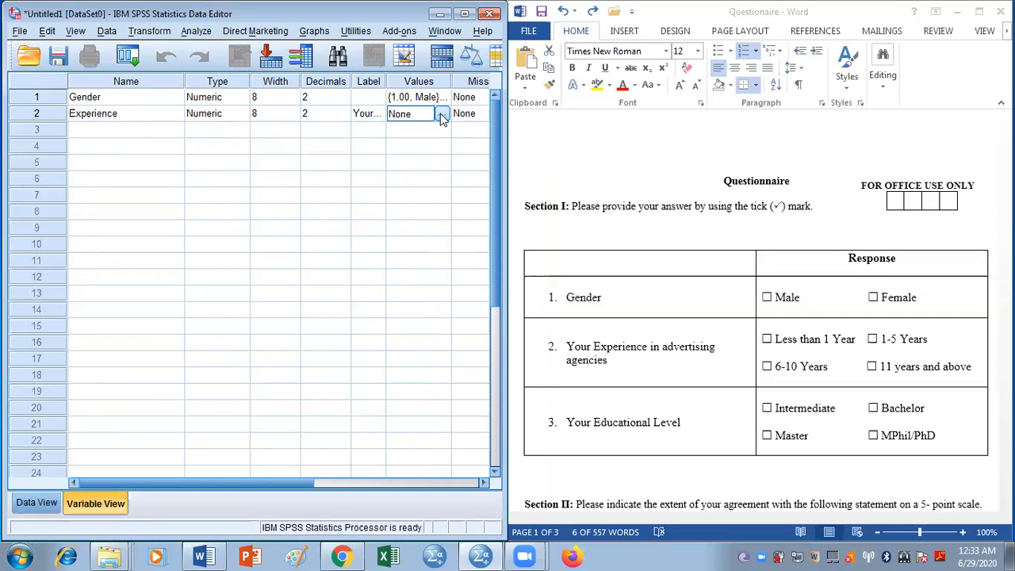
{"action": "left_click", "coordinate": [441, 115]}
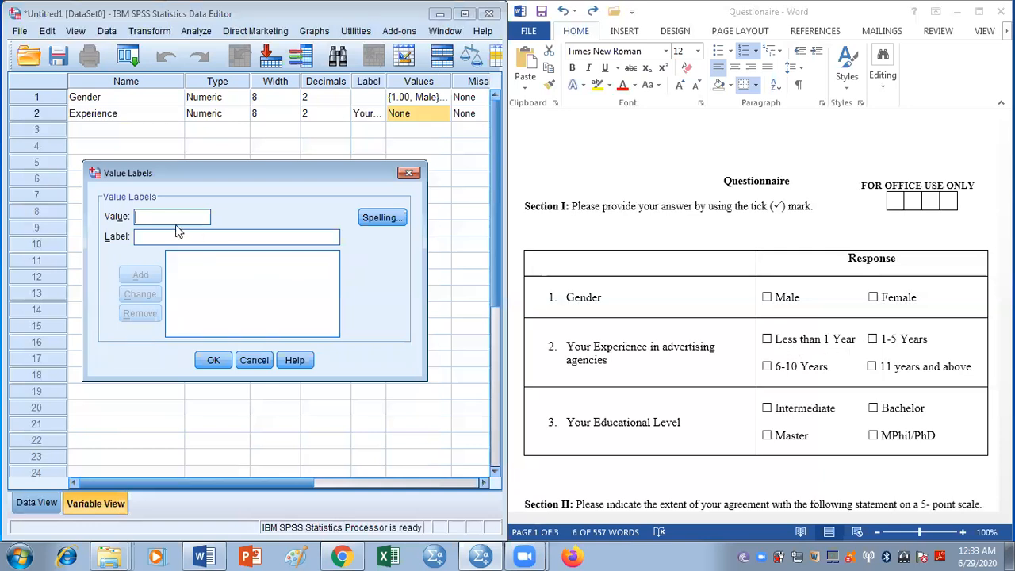
{"action": "type", "text": "1"}
{"action": "left_click", "coordinate": [777, 341]}
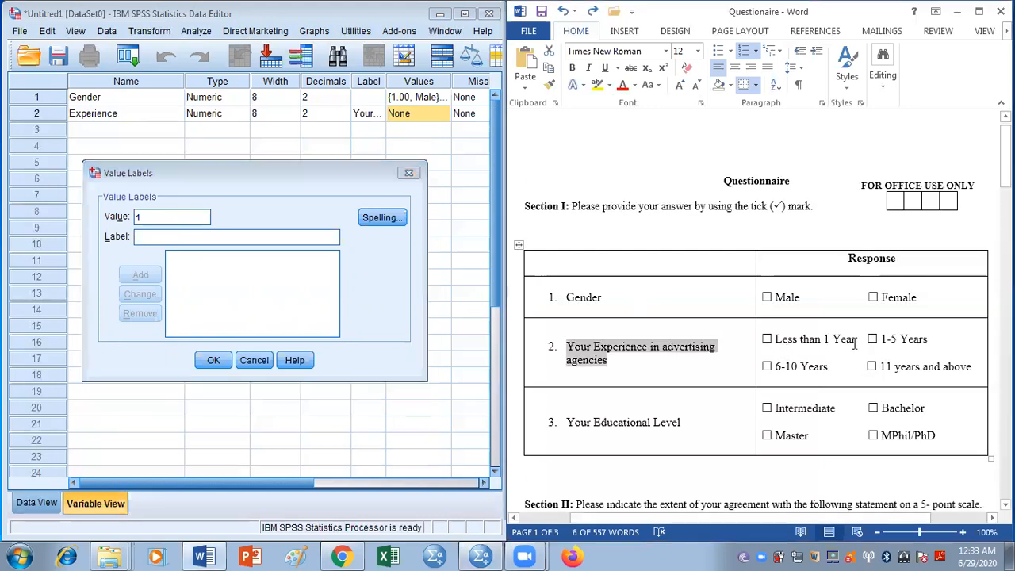
{"action": "left_click_drag", "start_coordinate": [857, 341], "coordinate": [781, 341]}
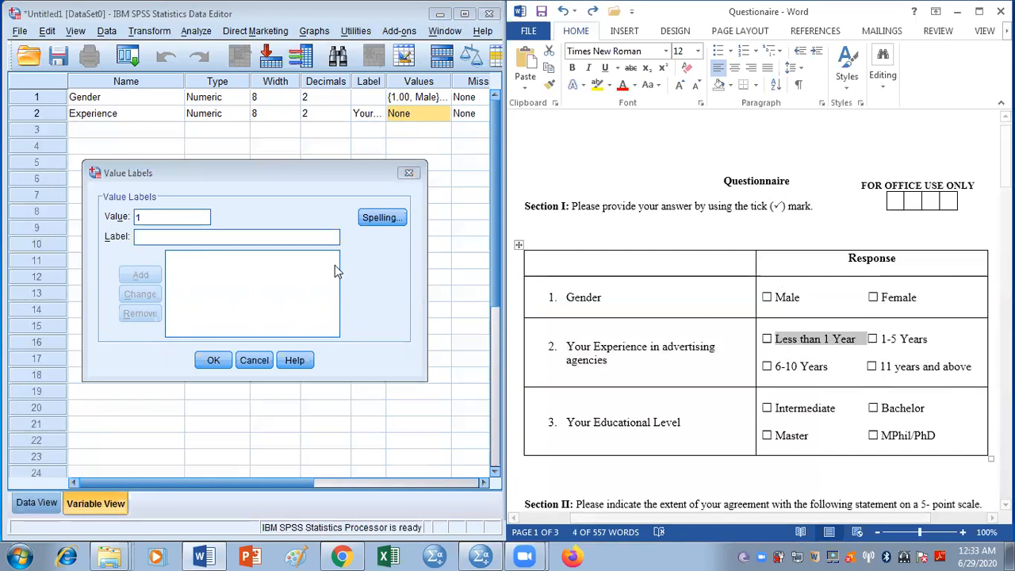
{"action": "left_click", "coordinate": [313, 235]}
{"action": "key", "text": "ctrl+v"}
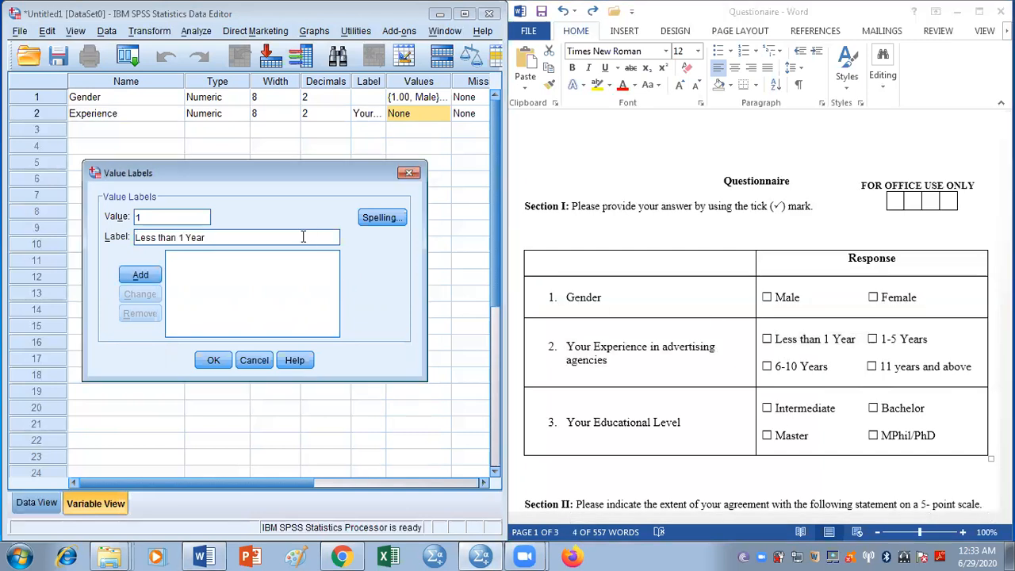
{"action": "left_click", "coordinate": [154, 281]}
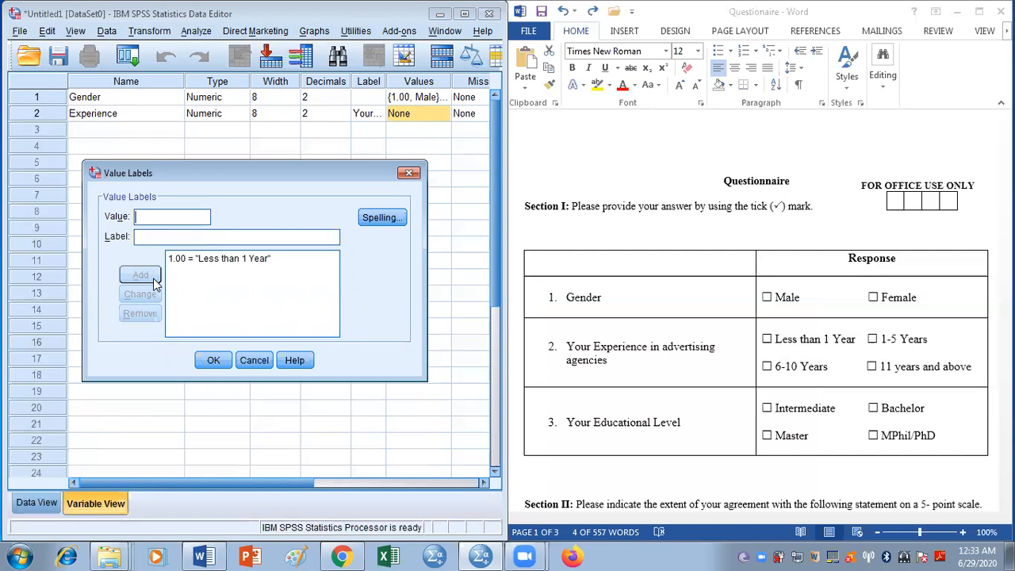
Add the Experience value labels 2 = "1- 5 Years" and 3 = "6-10 Years".
{"action": "type", "text": "21-"}
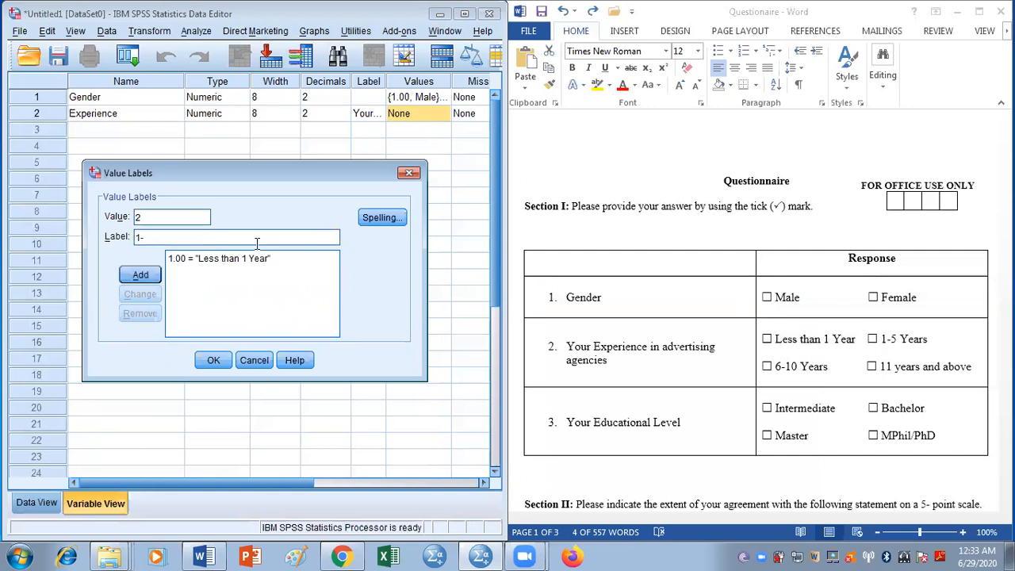
{"action": "type", "text": " 5 Years"}
{"action": "left_click", "coordinate": [140, 276]}
{"action": "type", "text": "3"}
{"action": "key", "text": "Tab"}
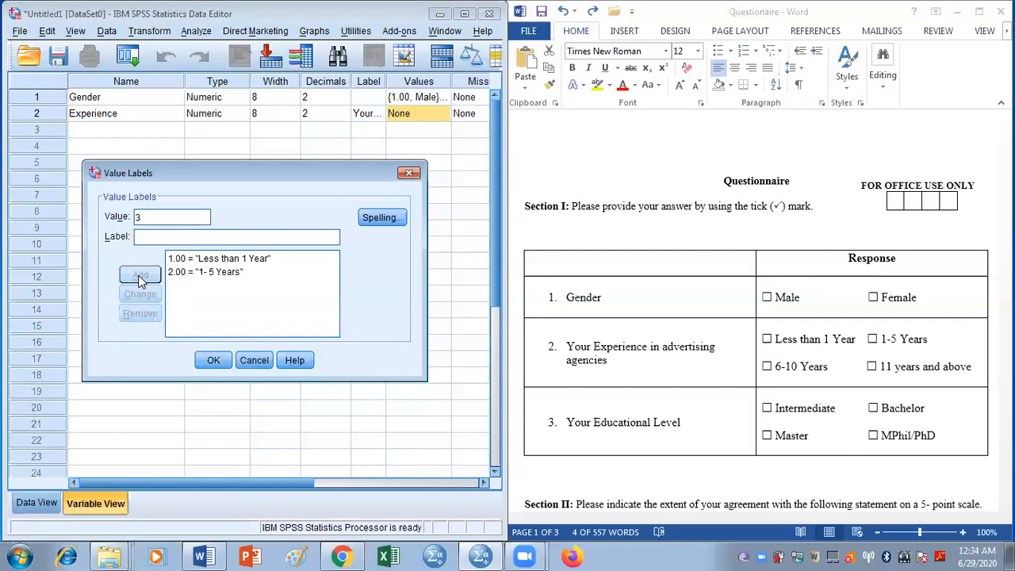
{"action": "type", "text": "6"}
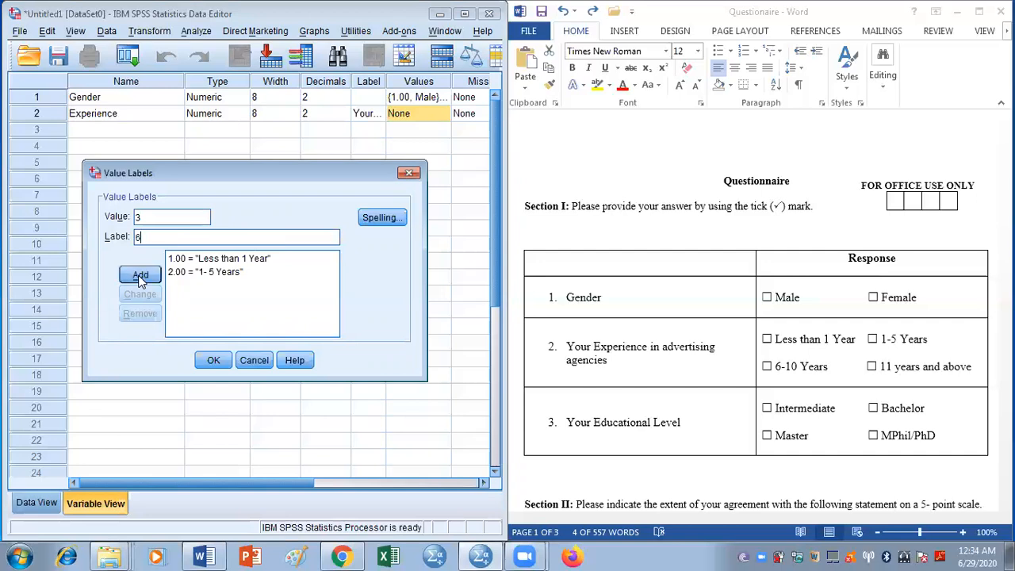
{"action": "type", "text": "-10 Years"}
{"action": "left_click", "coordinate": [140, 277]}
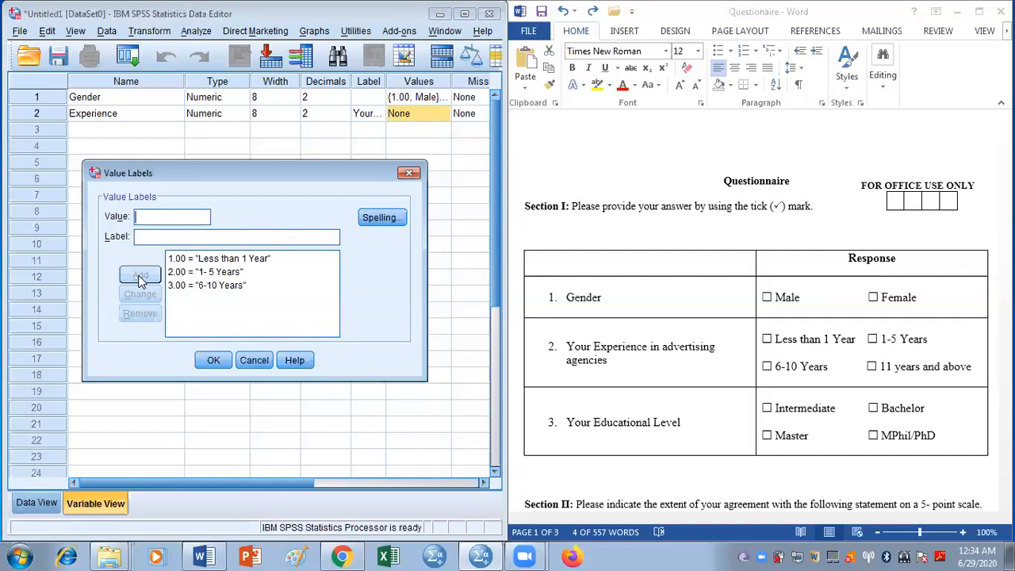
Add the value label 4 = "11 years or Above" to Experience and apply the value labels.
{"action": "type", "text": "4"}
{"action": "key", "text": "Tab"}
{"action": "type", "text": "11 years "}
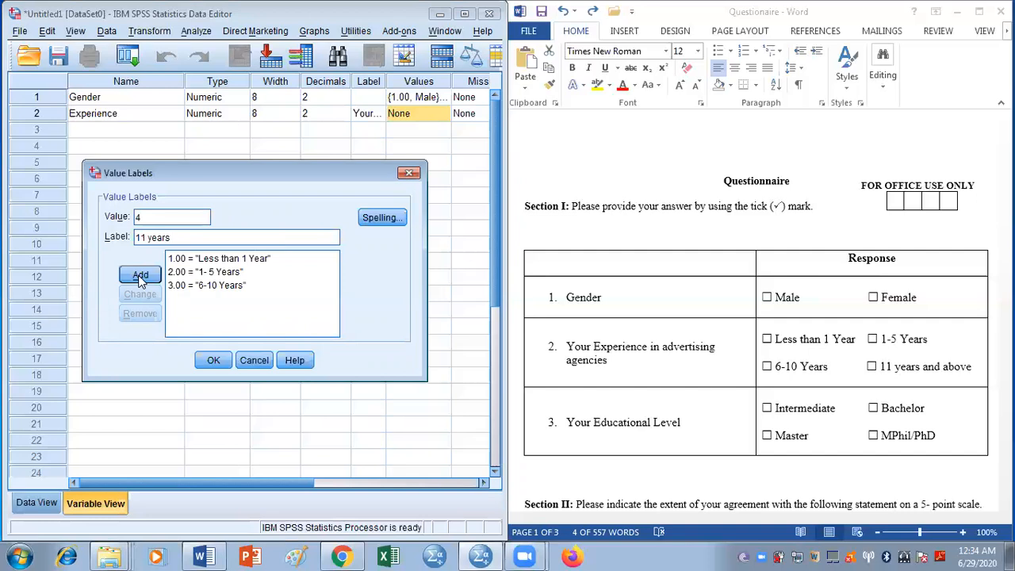
{"action": "type", "text": "or Above"}
{"action": "left_click", "coordinate": [141, 275]}
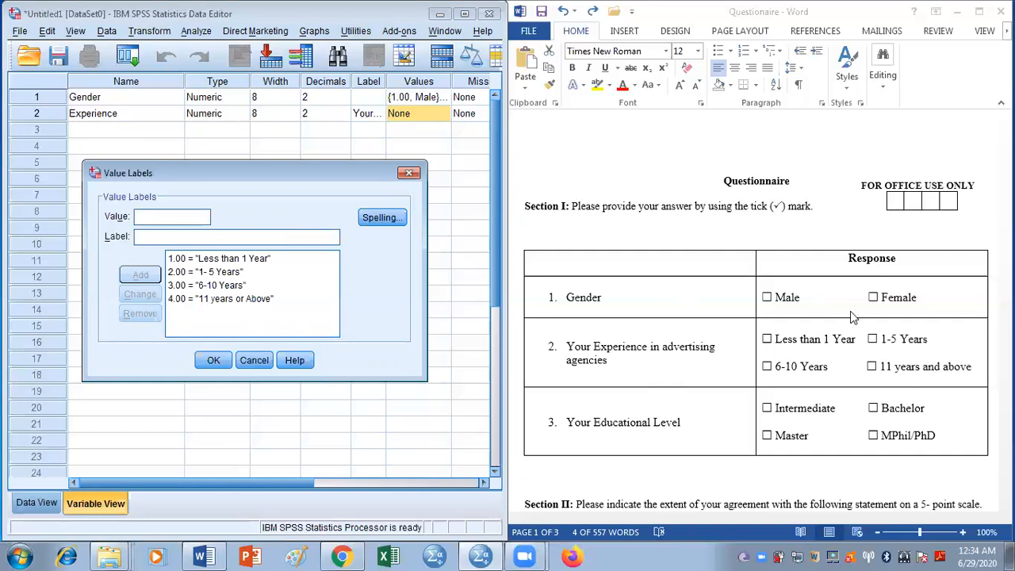
{"action": "left_click", "coordinate": [213, 361]}
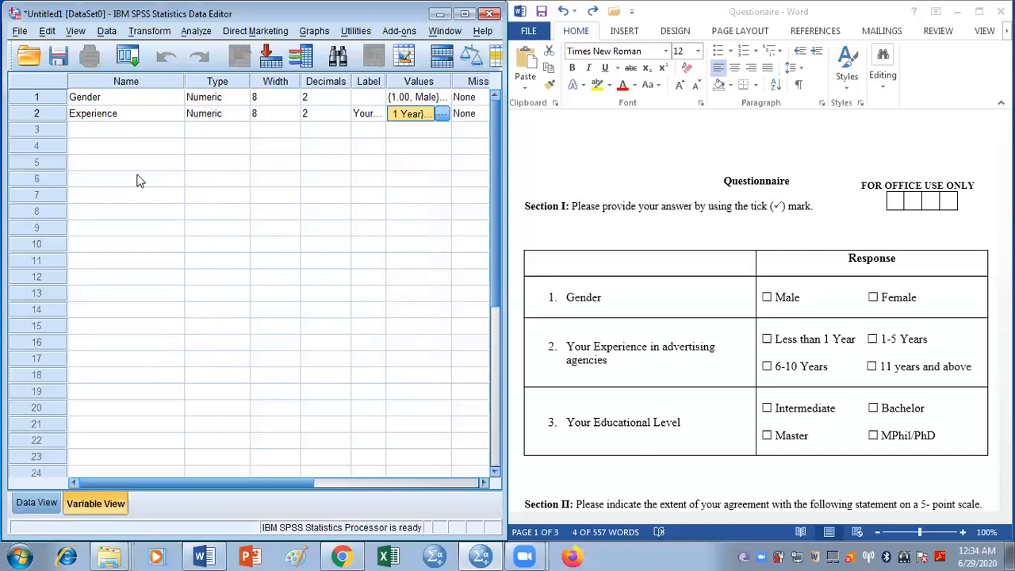
Name the third variable "Education" and add its value label 1 = "Intermediate", copied from item 3 of the questionnaire.
{"action": "left_click", "coordinate": [134, 129]}
{"action": "type", "text": "Education"}
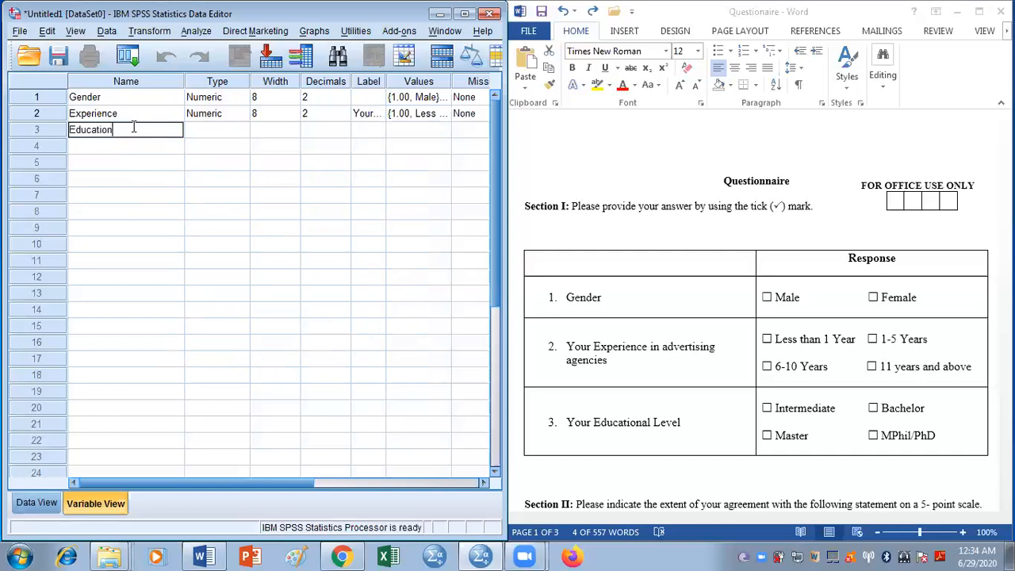
{"action": "left_click", "coordinate": [445, 130]}
{"action": "left_click", "coordinate": [446, 130]}
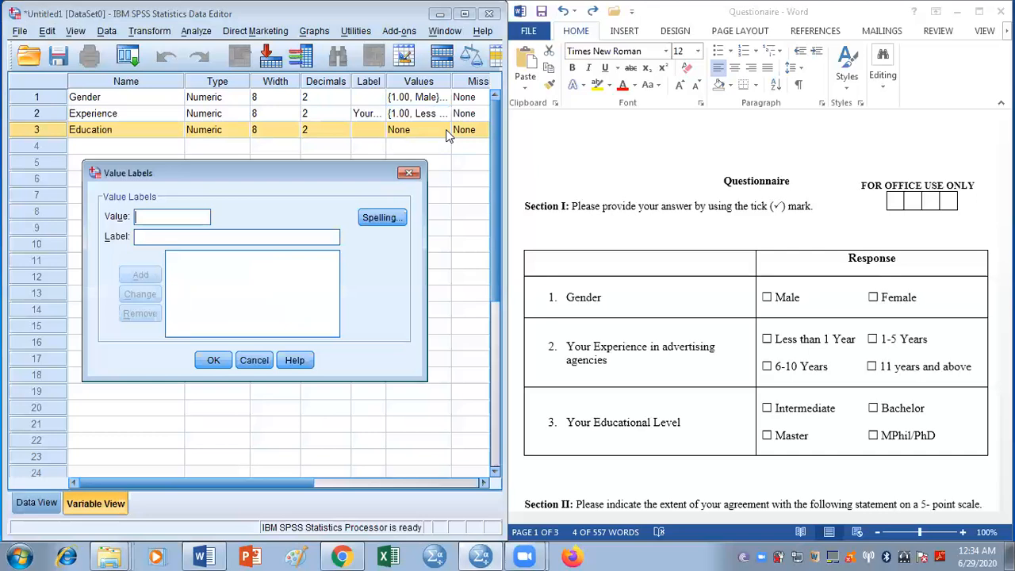
{"action": "type", "text": "1"}
{"action": "left_click", "coordinate": [835, 408]}
{"action": "left_click_drag", "start_coordinate": [835, 407], "coordinate": [777, 408]}
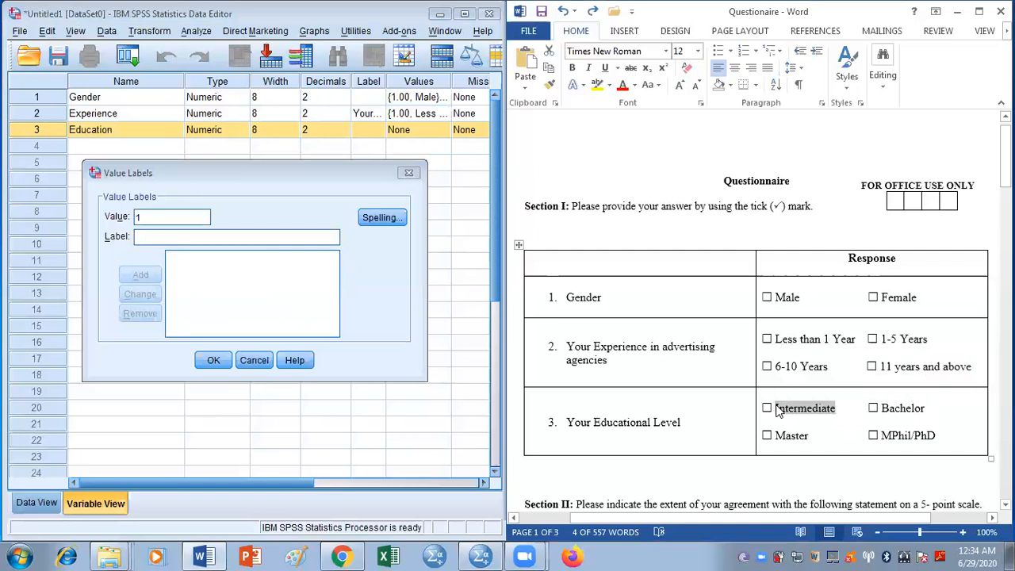
{"action": "left_click", "coordinate": [209, 237]}
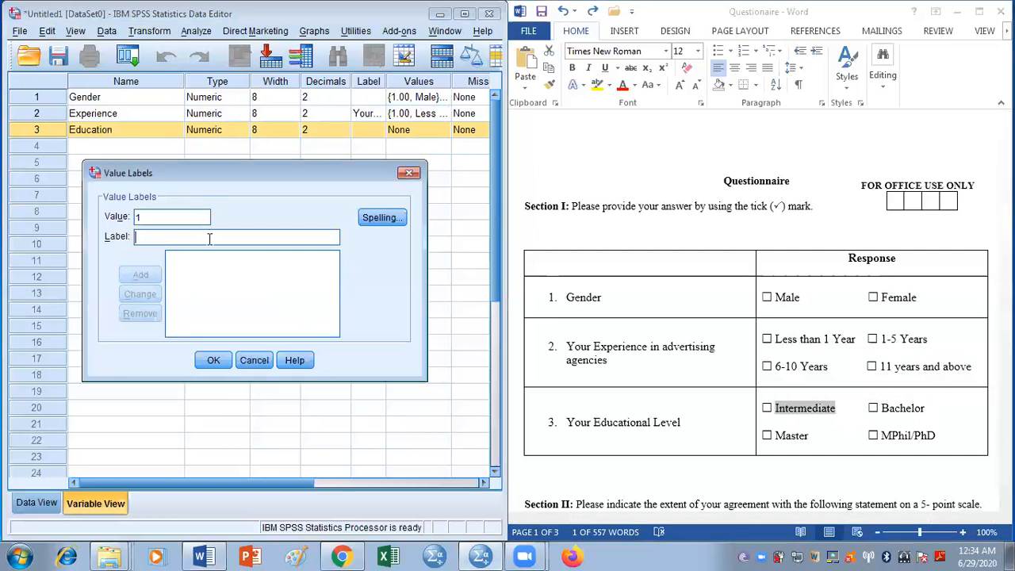
{"action": "key", "text": "ctrl+v"}
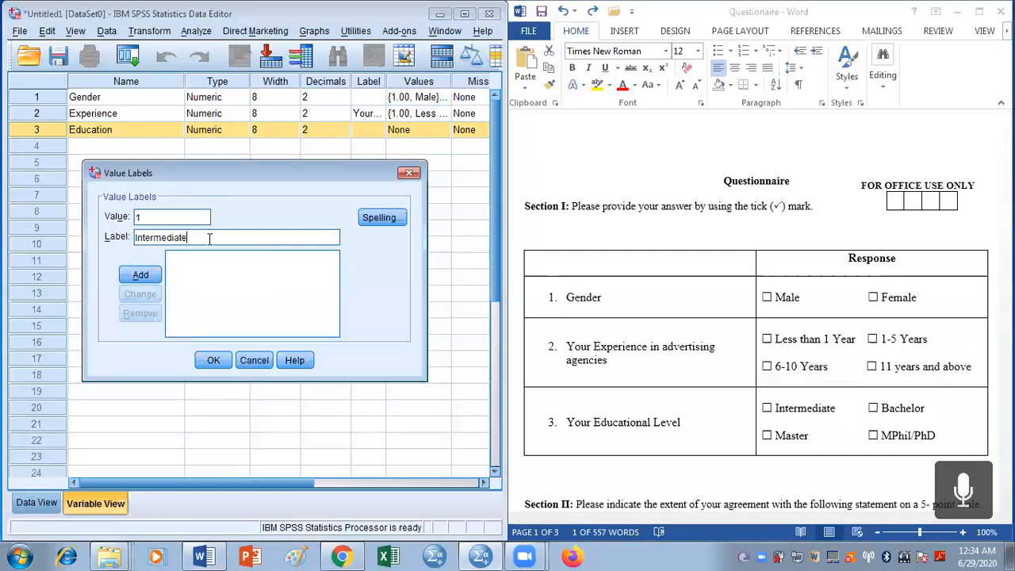
{"action": "left_click", "coordinate": [140, 275]}
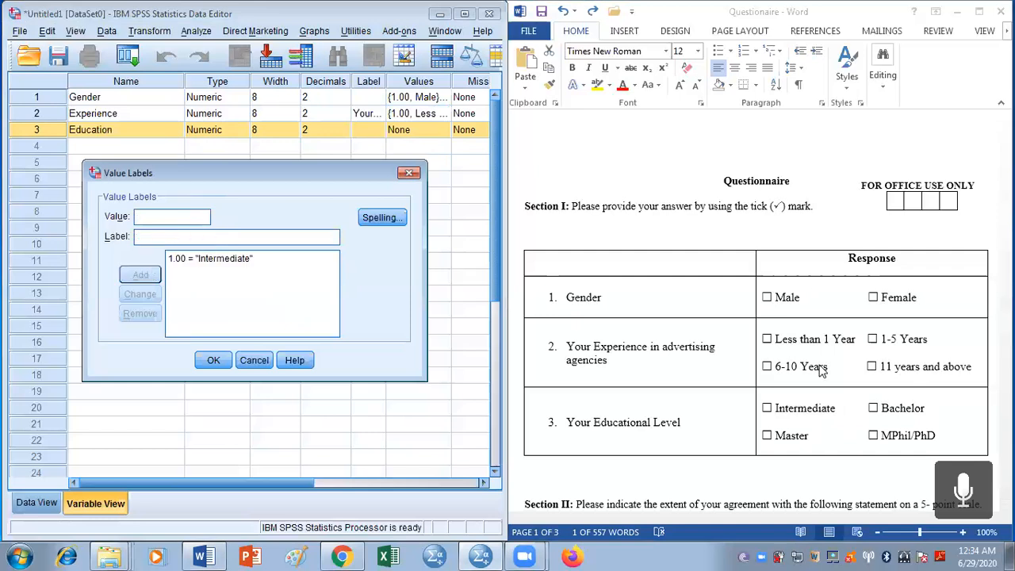
Add the value label 2 = "Bachelor" to Education, copying the label text from the questionnaire.
{"action": "type", "text": "2"}
{"action": "key", "text": "Tab"}
{"action": "left_click_drag", "start_coordinate": [928, 408], "coordinate": [883, 408]}
{"action": "key", "text": "ctrl+c"}
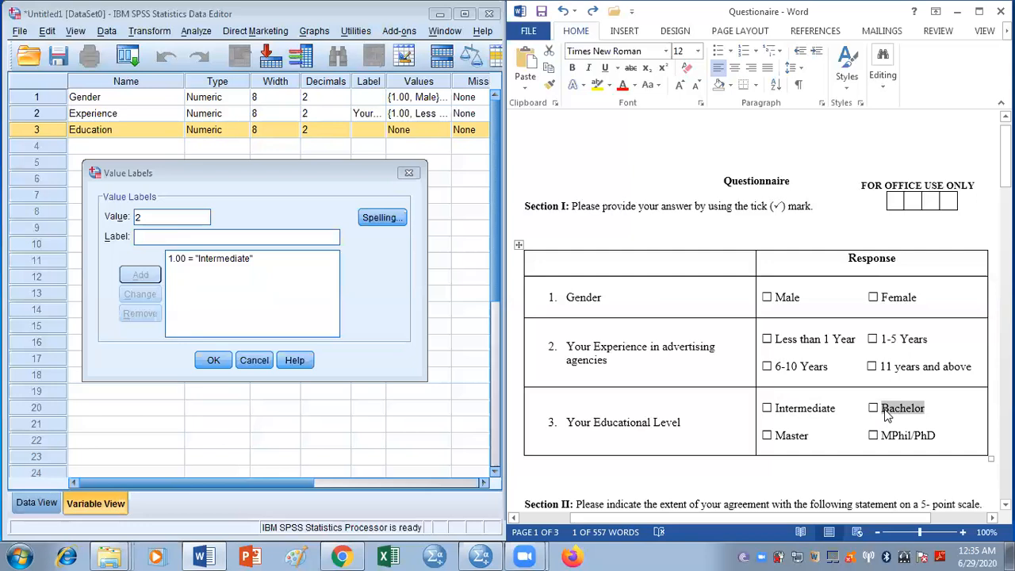
{"action": "left_click", "coordinate": [303, 237]}
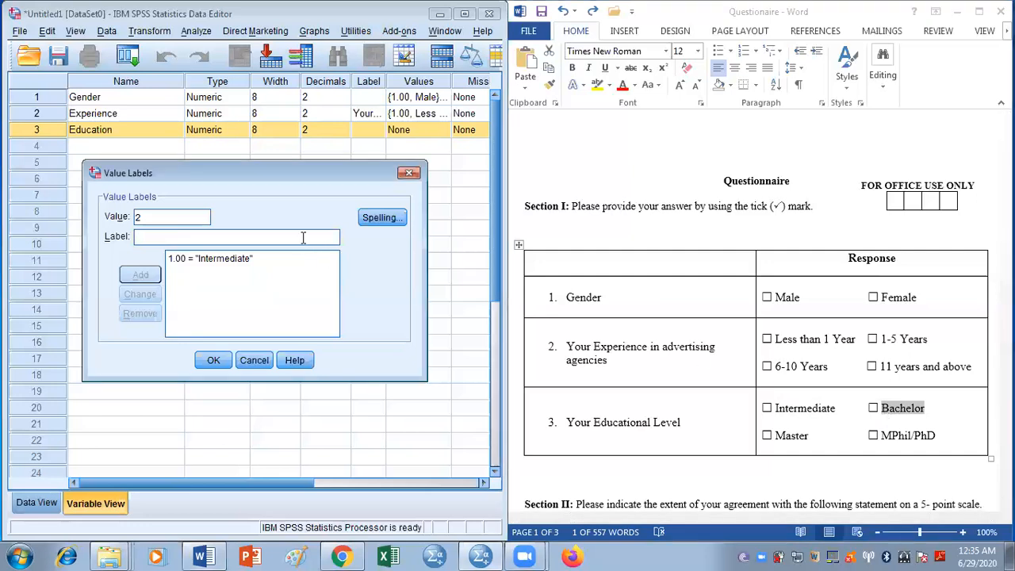
{"action": "key", "text": "ctrl+v"}
{"action": "left_click", "coordinate": [147, 275]}
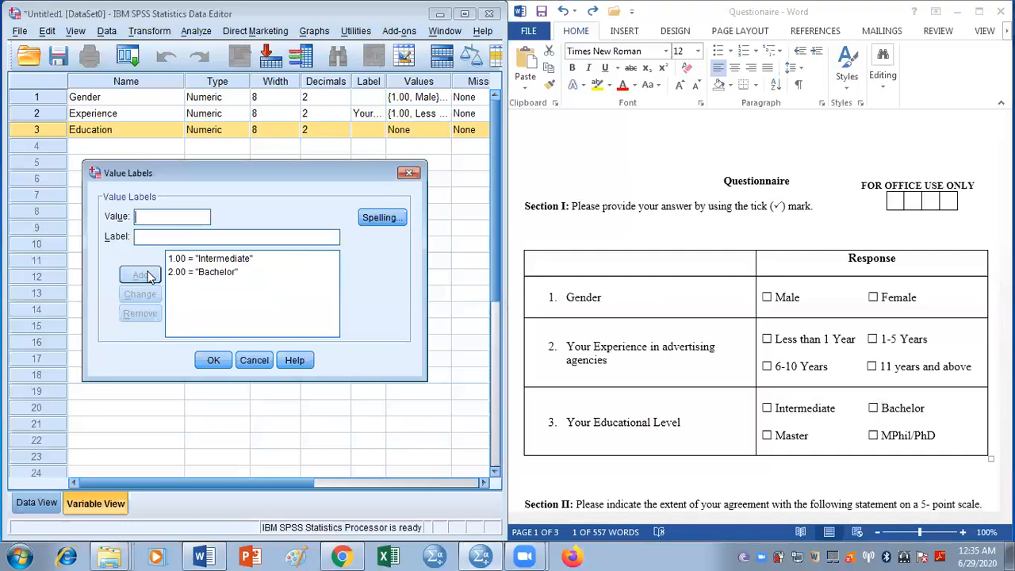
Add the value label 3 = "Master" to Education, copying the label text from the questionnaire.
{"action": "left_click", "coordinate": [821, 438]}
{"action": "left_click_drag", "start_coordinate": [811, 438], "coordinate": [776, 437]}
{"action": "key", "text": "ctrl+c"}
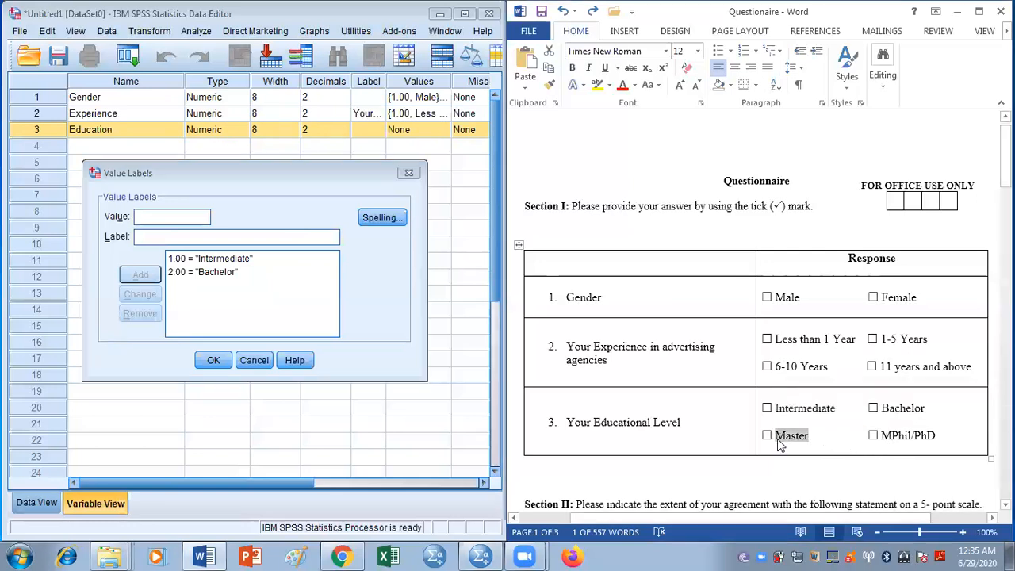
{"action": "left_click", "coordinate": [193, 238]}
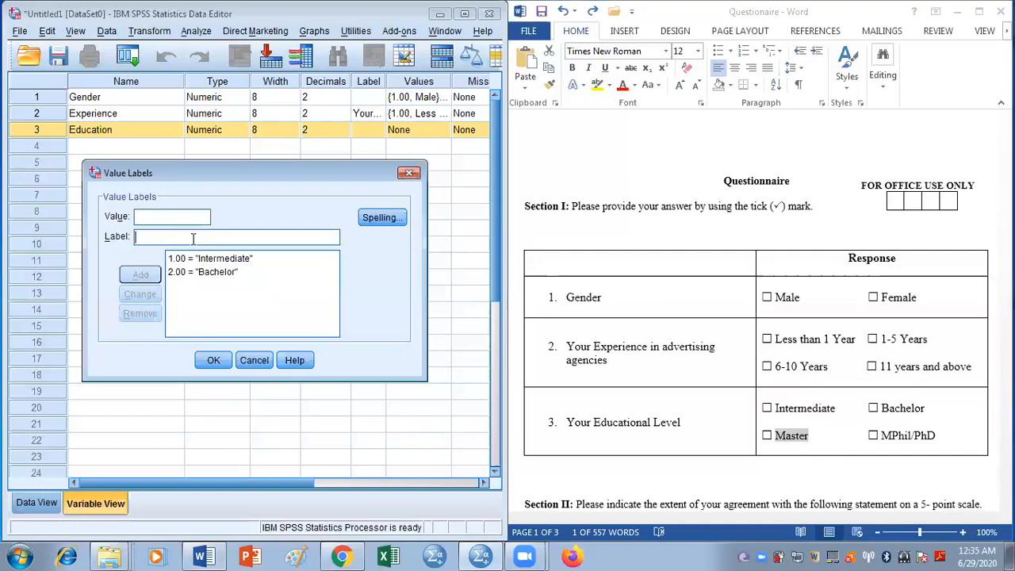
{"action": "key", "text": "ctrl+v"}
{"action": "left_click", "coordinate": [180, 218]}
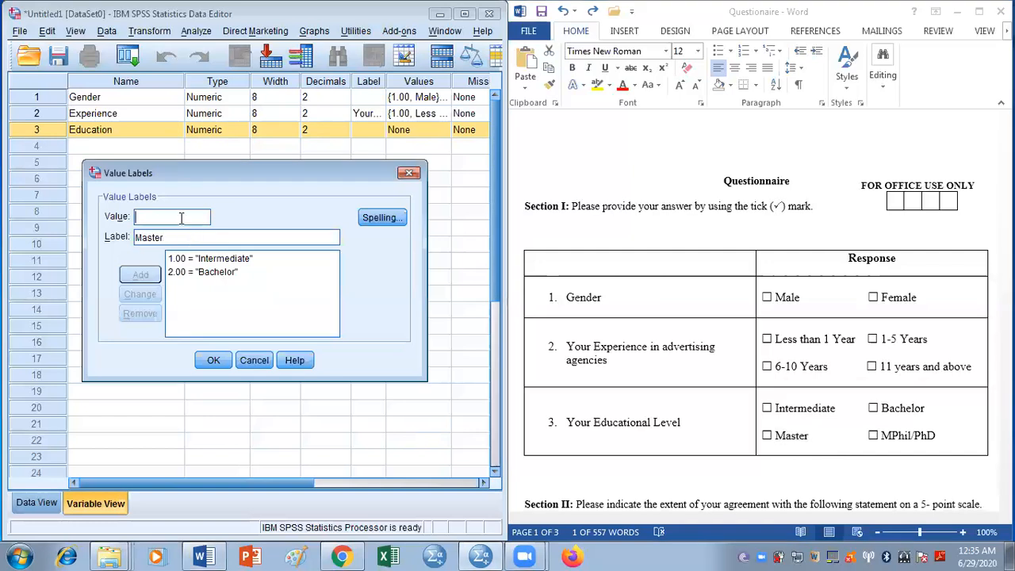
{"action": "type", "text": "3"}
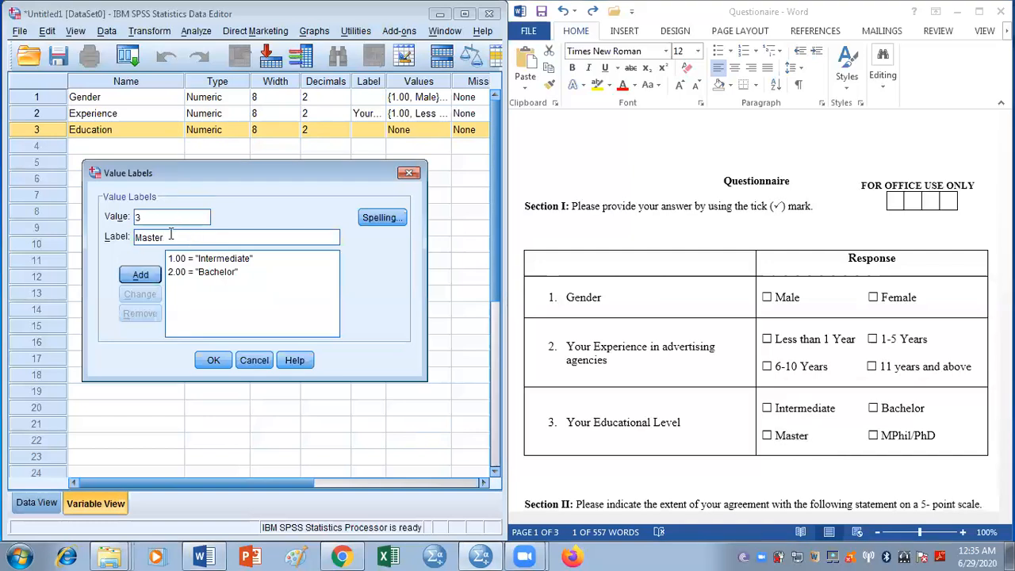
{"action": "left_click", "coordinate": [149, 274]}
Add the value label 4 = "MPhil/PhD" from the questionnaire to Education and apply the value labels.
{"action": "left_click", "coordinate": [945, 435]}
{"action": "left_click_drag", "start_coordinate": [943, 435], "coordinate": [891, 436]}
{"action": "key", "text": "ctrl+c"}
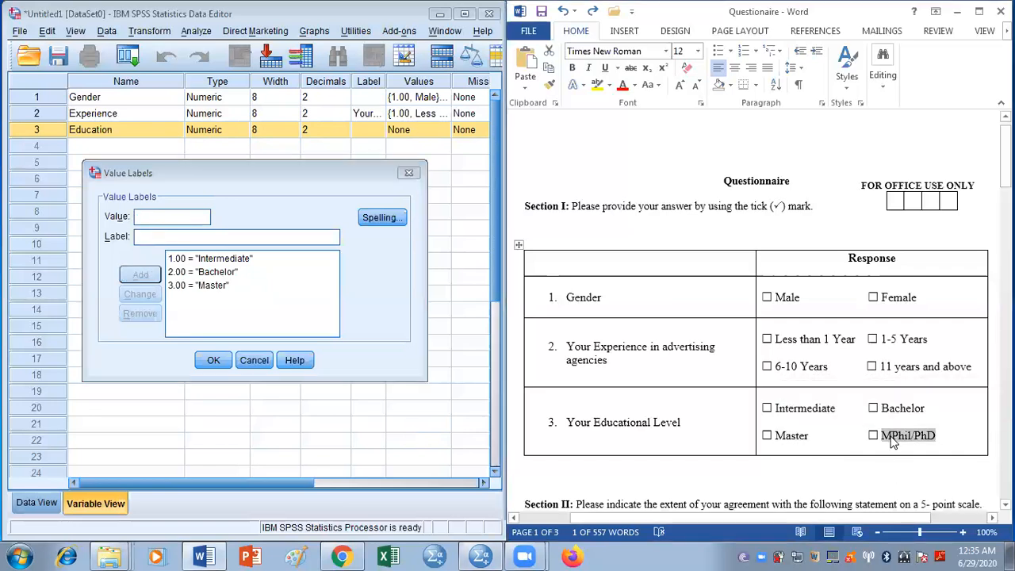
{"action": "left_click", "coordinate": [233, 236]}
{"action": "key", "text": "ctrl+v"}
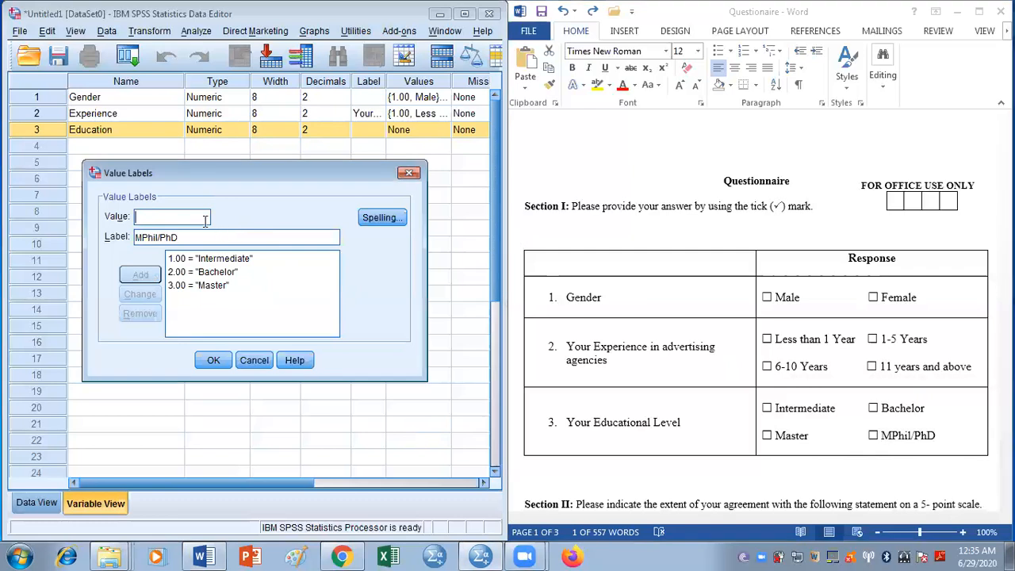
{"action": "left_click", "coordinate": [205, 220]}
{"action": "type", "text": "4"}
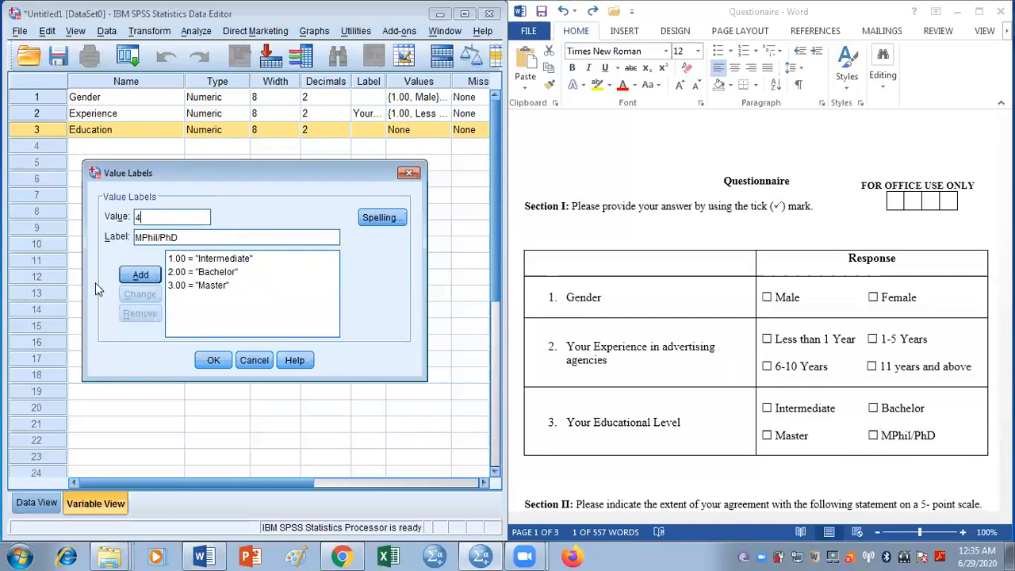
{"action": "left_click", "coordinate": [137, 277]}
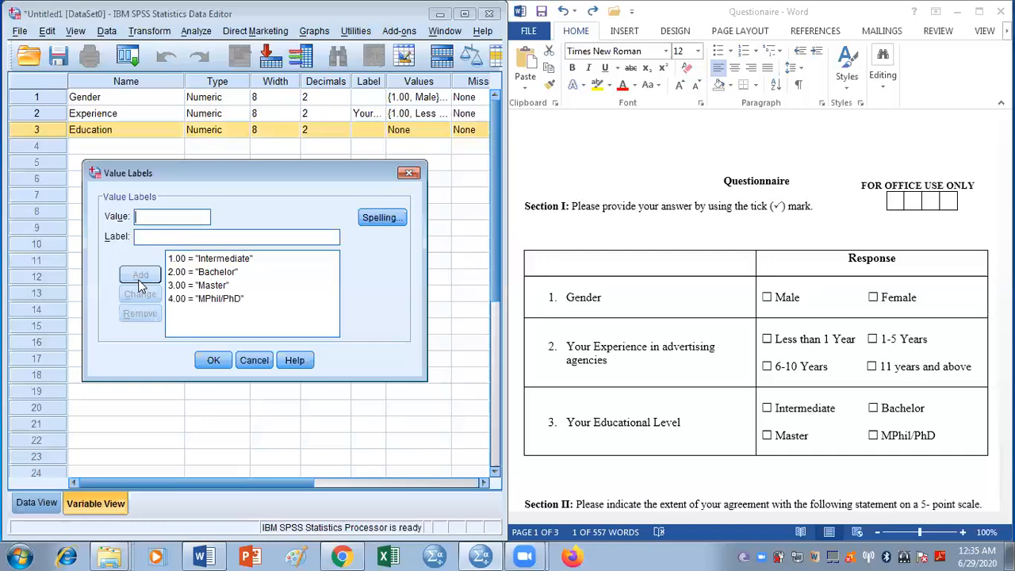
{"action": "left_click", "coordinate": [212, 361]}
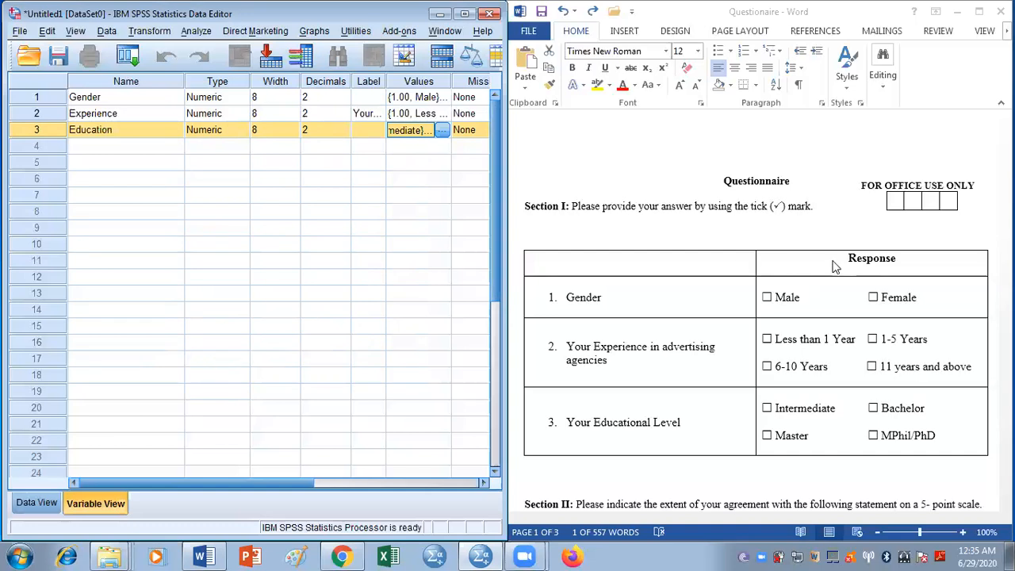
Go to the Formalization statements in Section II of the questionnaire and name the fourth variable "F1" for the first statement.
{"action": "left_click", "coordinate": [908, 435]}
{"action": "left_click_drag", "start_coordinate": [1004, 158], "coordinate": [1004, 223]}
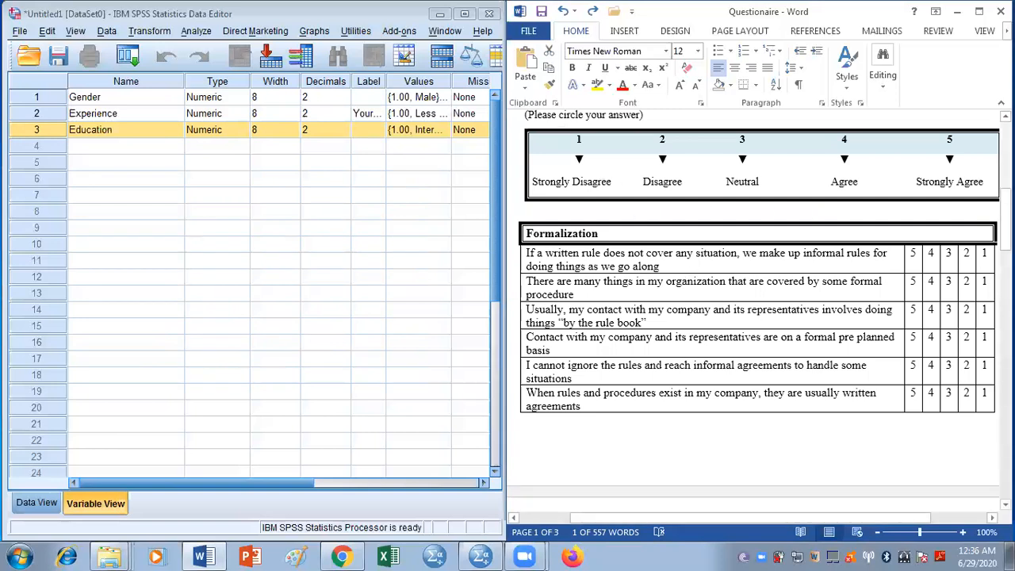
{"action": "left_click", "coordinate": [1005, 115]}
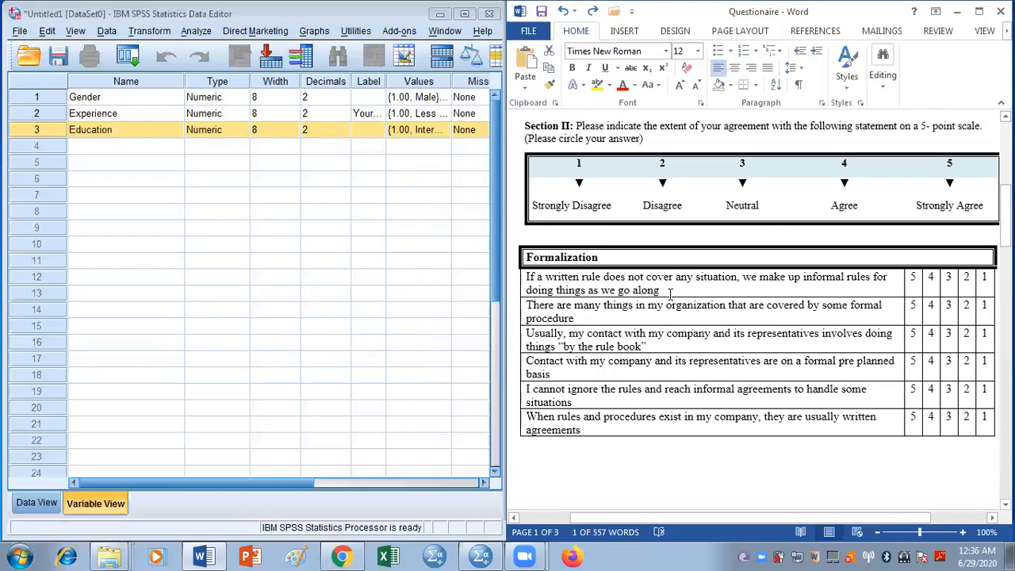
{"action": "left_click_drag", "start_coordinate": [661, 290], "coordinate": [526, 278]}
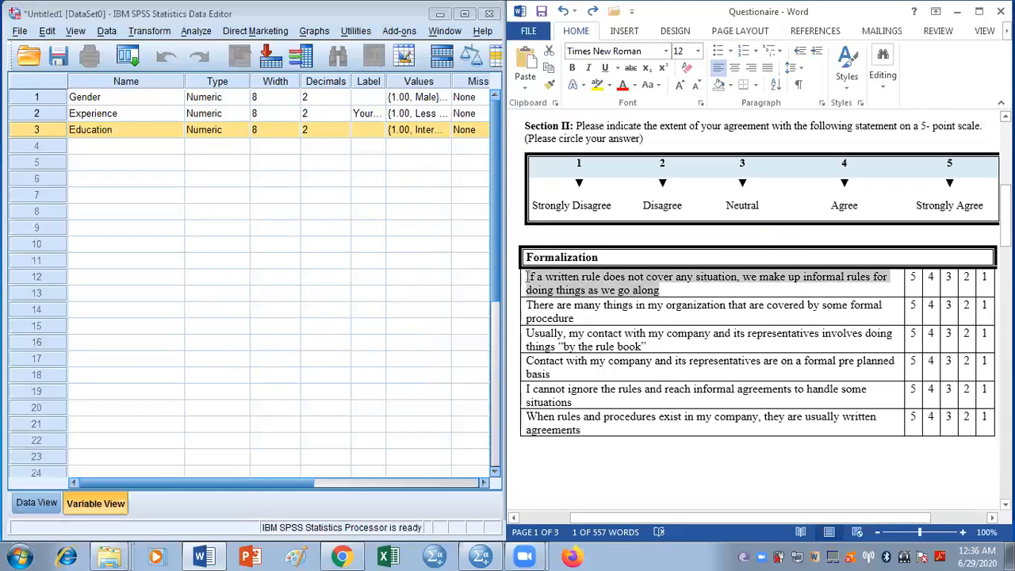
{"action": "left_click", "coordinate": [701, 449]}
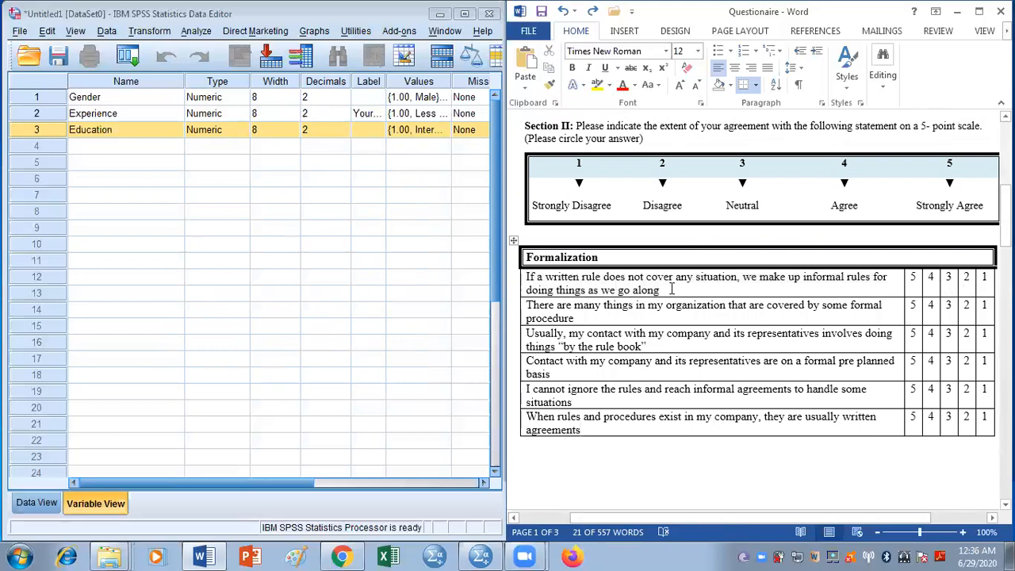
{"action": "left_click_drag", "start_coordinate": [664, 290], "coordinate": [527, 278]}
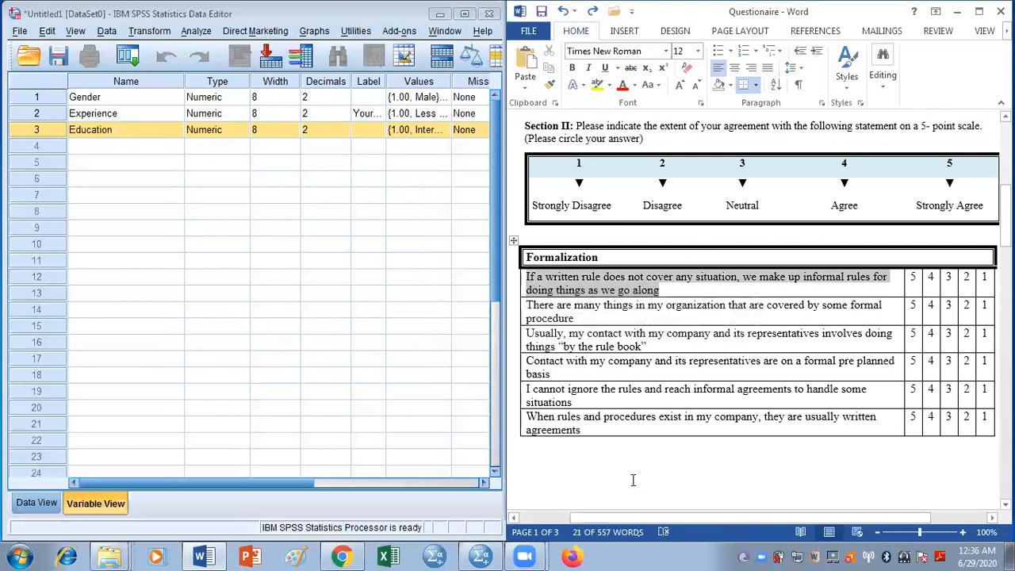
{"action": "left_click", "coordinate": [106, 149]}
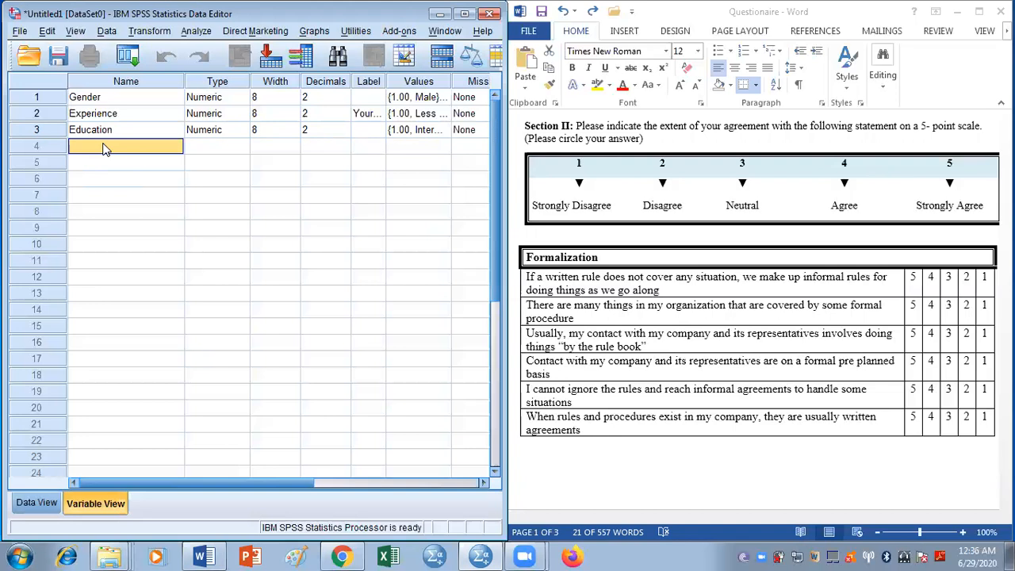
{"action": "type", "text": "F1"}
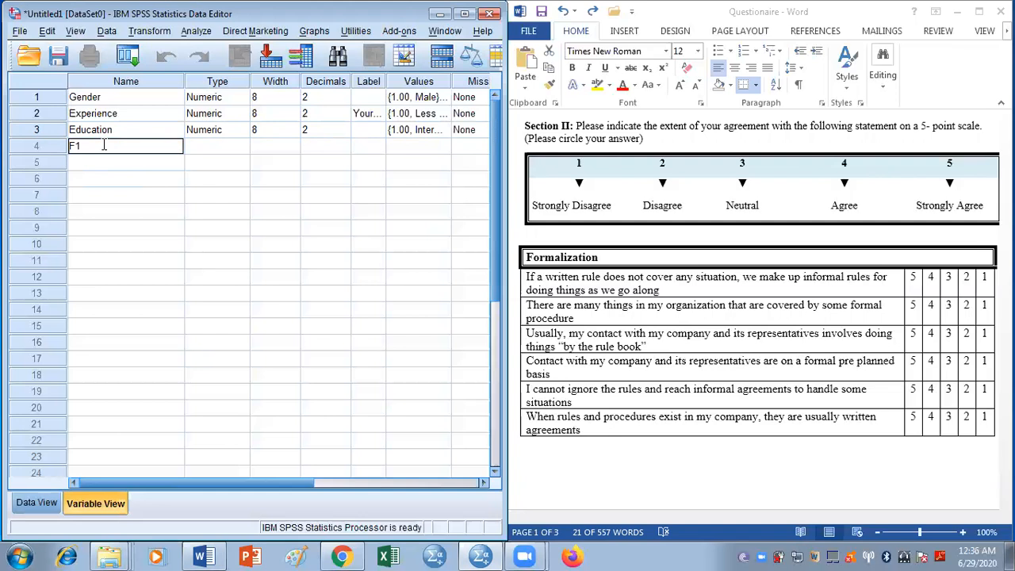
{"action": "triple_click", "coordinate": [659, 293]}
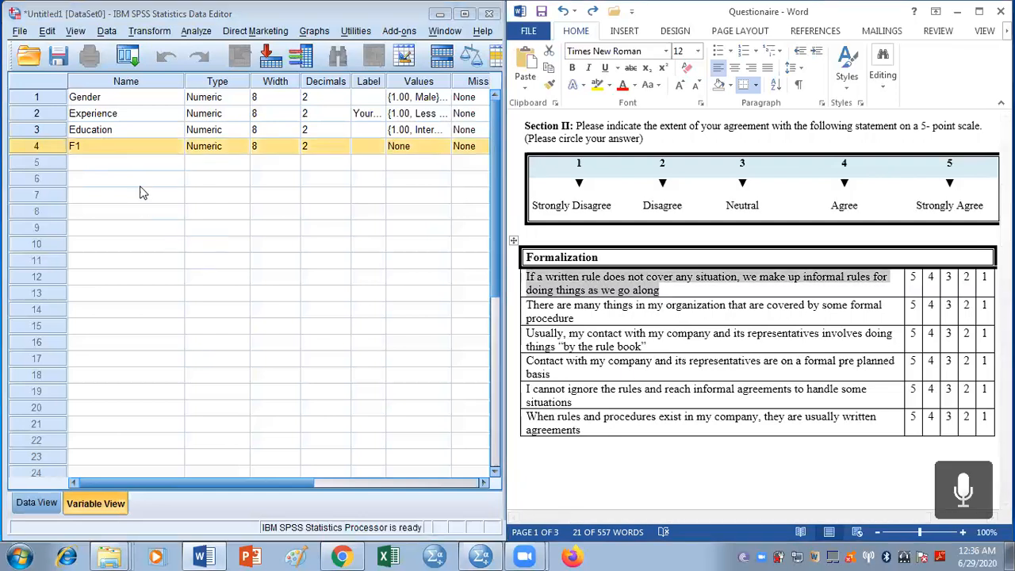
{"action": "left_click", "coordinate": [124, 149]}
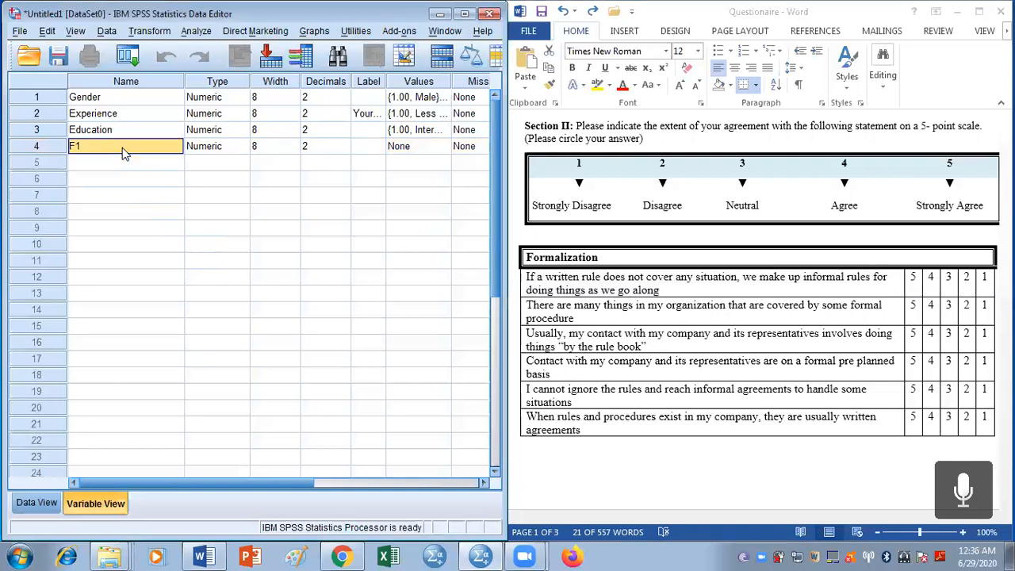
Name the variables in rows 5 to 7 "F2", "F3" and "F4".
{"action": "left_click", "coordinate": [124, 165]}
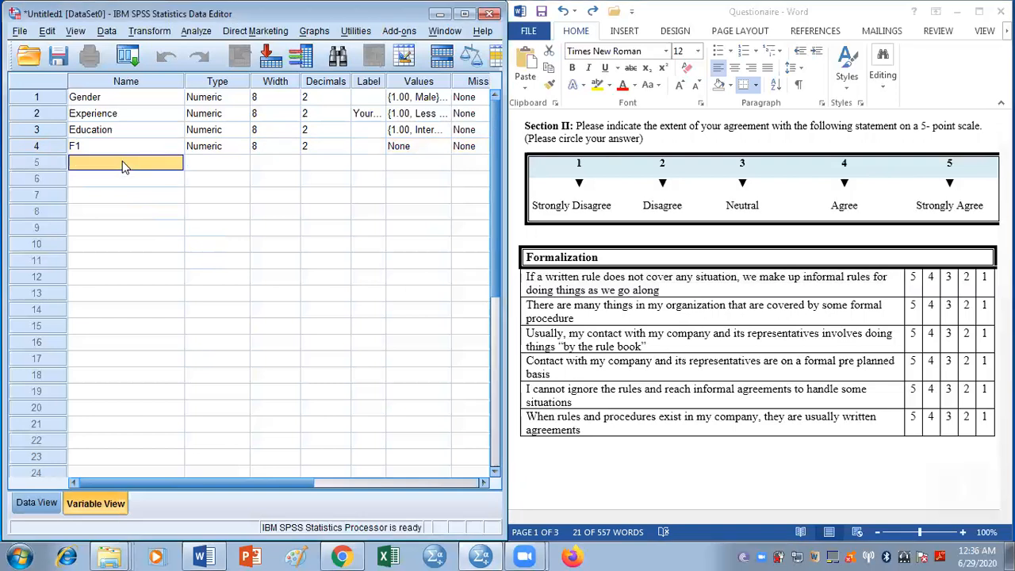
{"action": "type", "text": "F2"}
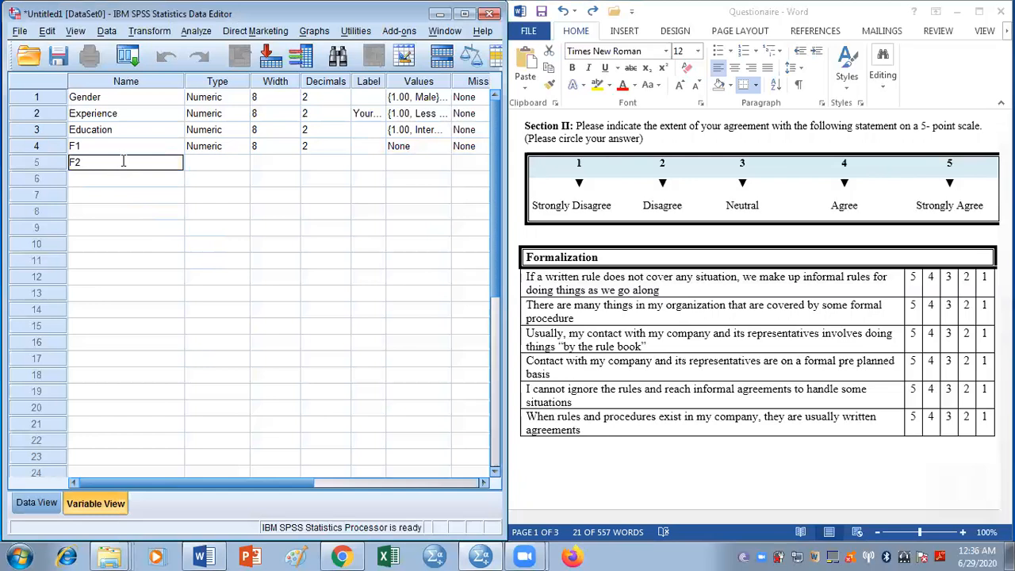
{"action": "left_click", "coordinate": [123, 179]}
{"action": "type", "text": "F3"}
{"action": "left_click", "coordinate": [123, 200]}
{"action": "left_click", "coordinate": [125, 195]}
{"action": "type", "text": "F$"}
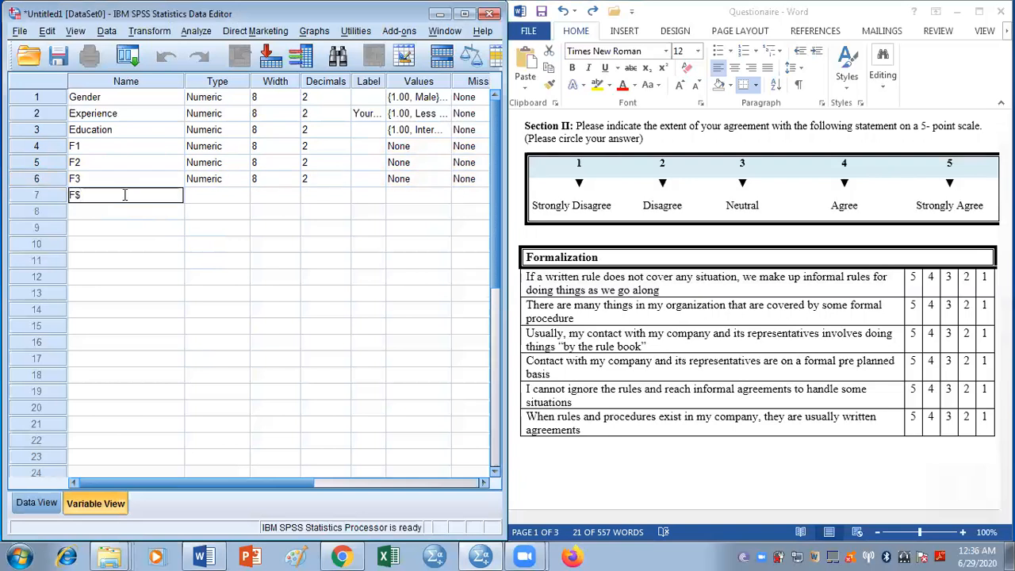
{"action": "key", "text": "BackSpace"}
{"action": "type", "text": "4"}
Name the variables in rows 8 to 10 "F5", "F6" and "F7".
{"action": "left_click", "coordinate": [125, 213]}
{"action": "left_click", "coordinate": [124, 212]}
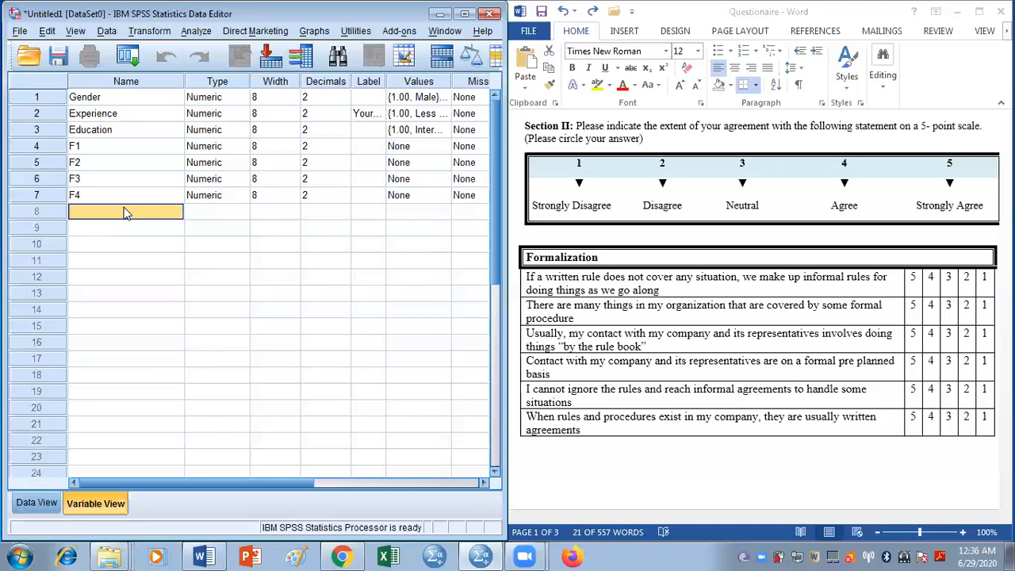
{"action": "type", "text": "F5"}
{"action": "left_click", "coordinate": [123, 232]}
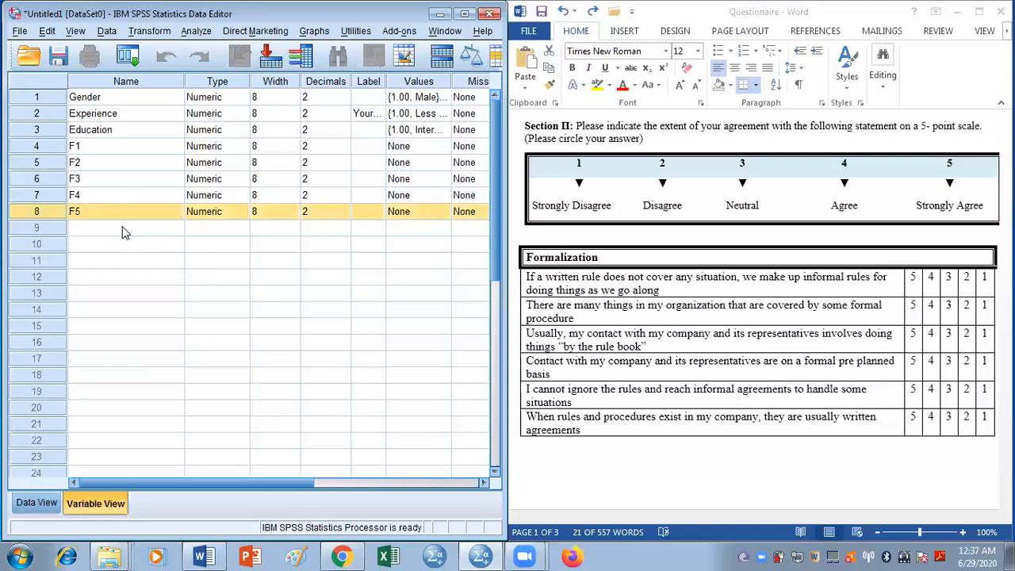
{"action": "left_click", "coordinate": [122, 227]}
{"action": "type", "text": "F6"}
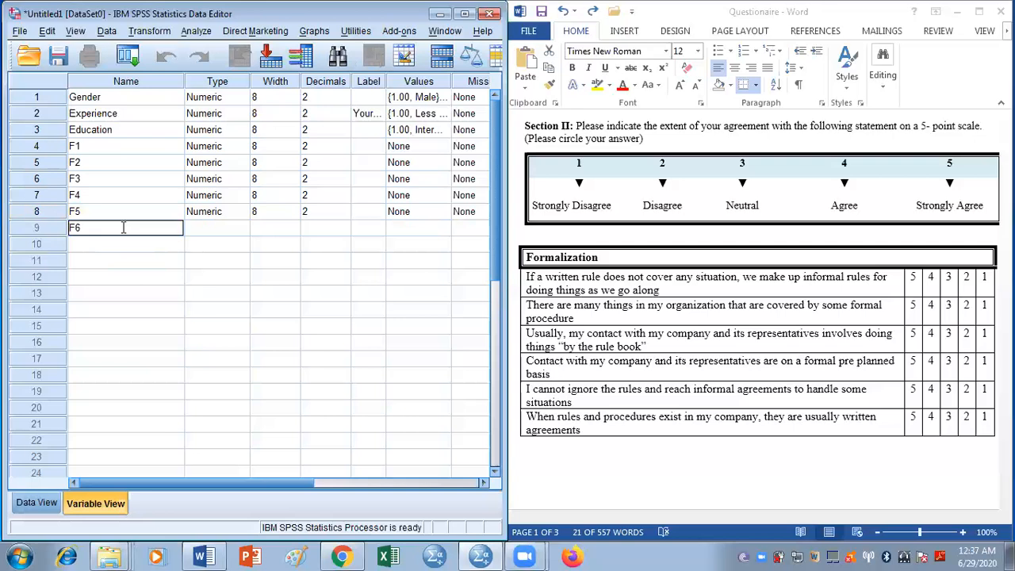
{"action": "left_click", "coordinate": [119, 246]}
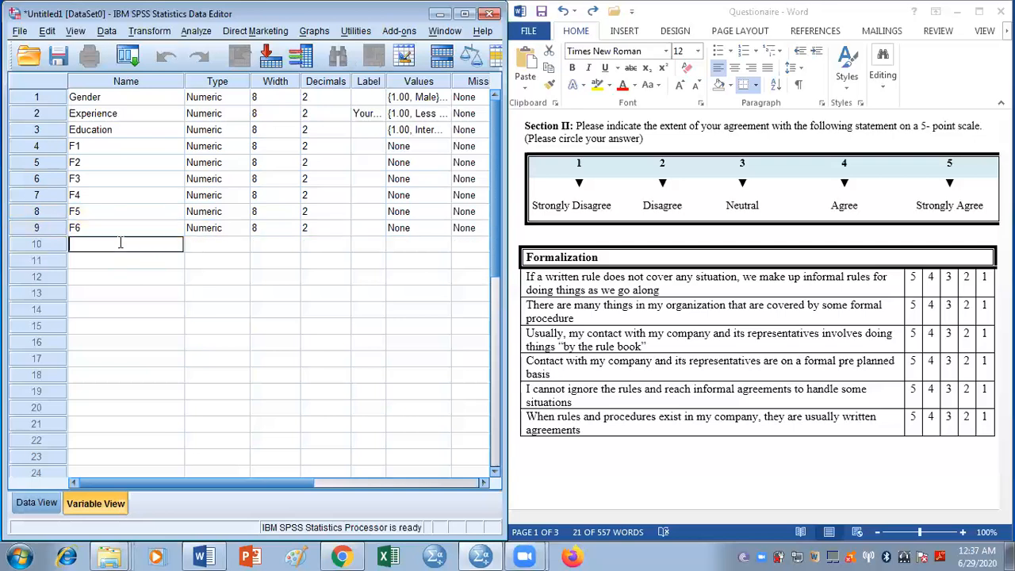
{"action": "type", "text": "F7"}
Open the value labels of F1 and add 1 = "SD" for Strongly Disagree.
{"action": "left_click", "coordinate": [424, 148]}
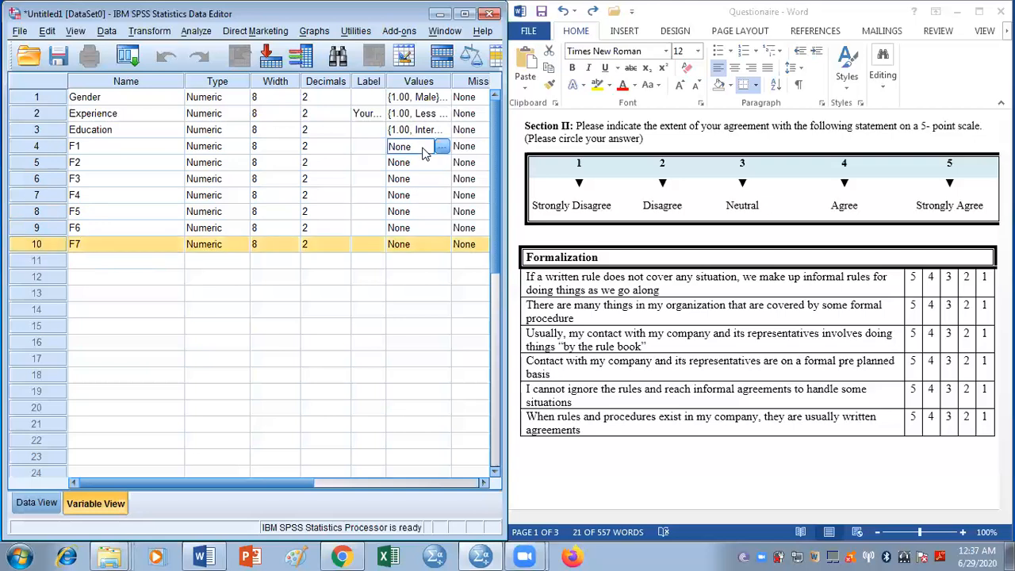
{"action": "left_click", "coordinate": [441, 149]}
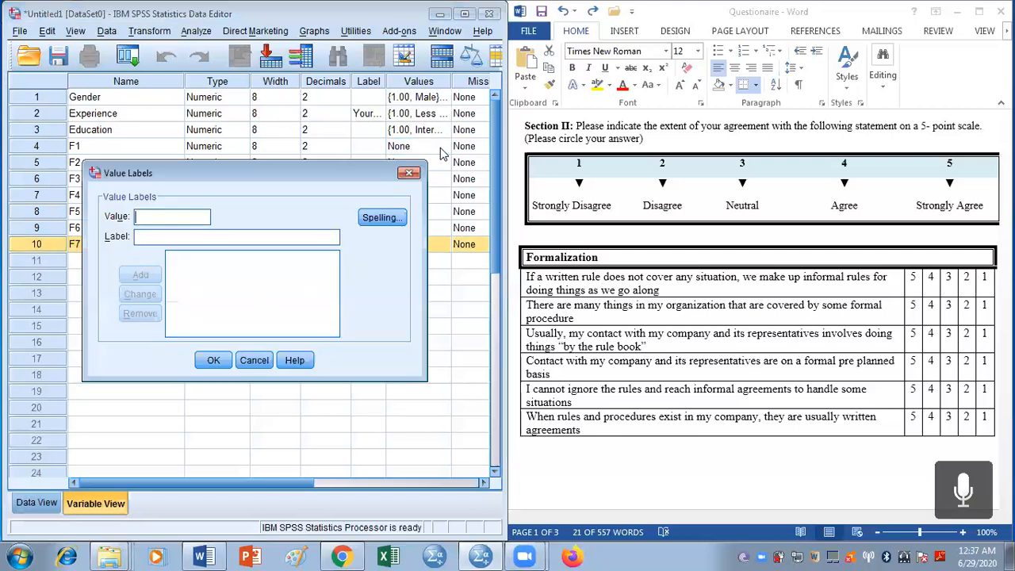
{"action": "type", "text": "1"}
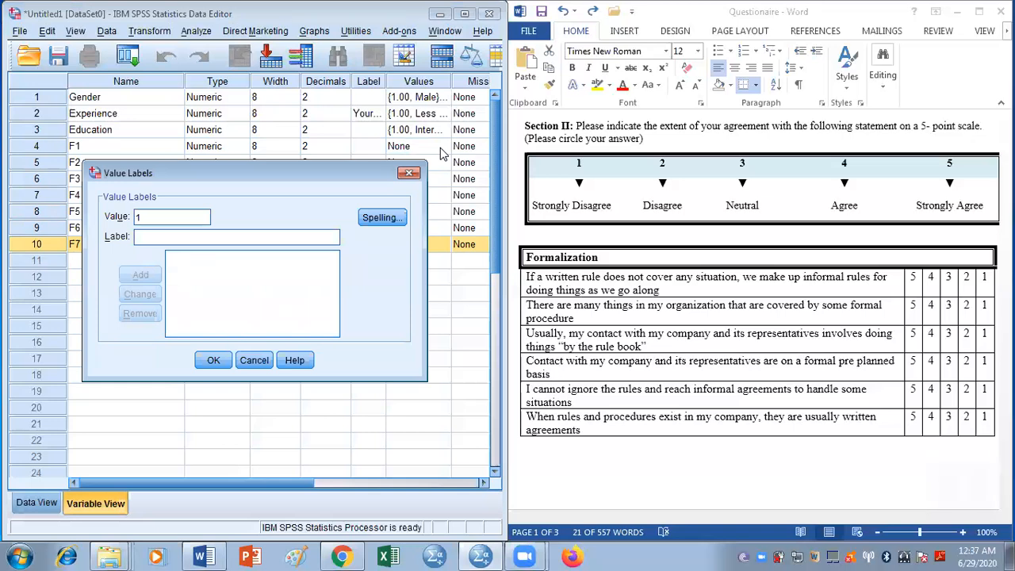
{"action": "type", "text": "SD"}
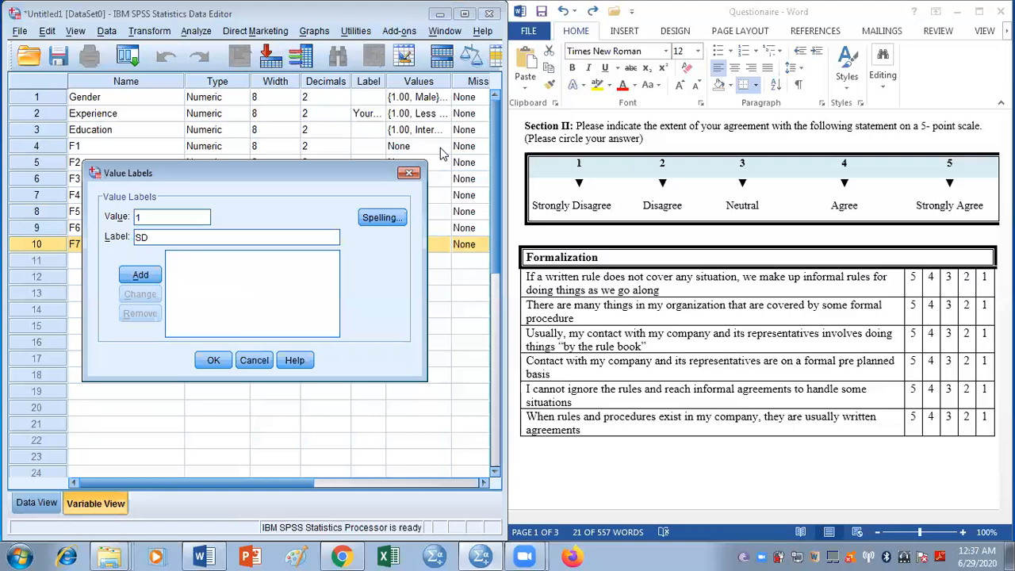
{"action": "left_click", "coordinate": [142, 274]}
Add the F1 value labels 2 = "D" and 3 = "N".
{"action": "type", "text": "2"}
{"action": "key", "text": "Tab"}
{"action": "type", "text": "d"}
{"action": "key", "text": "BackSpace"}
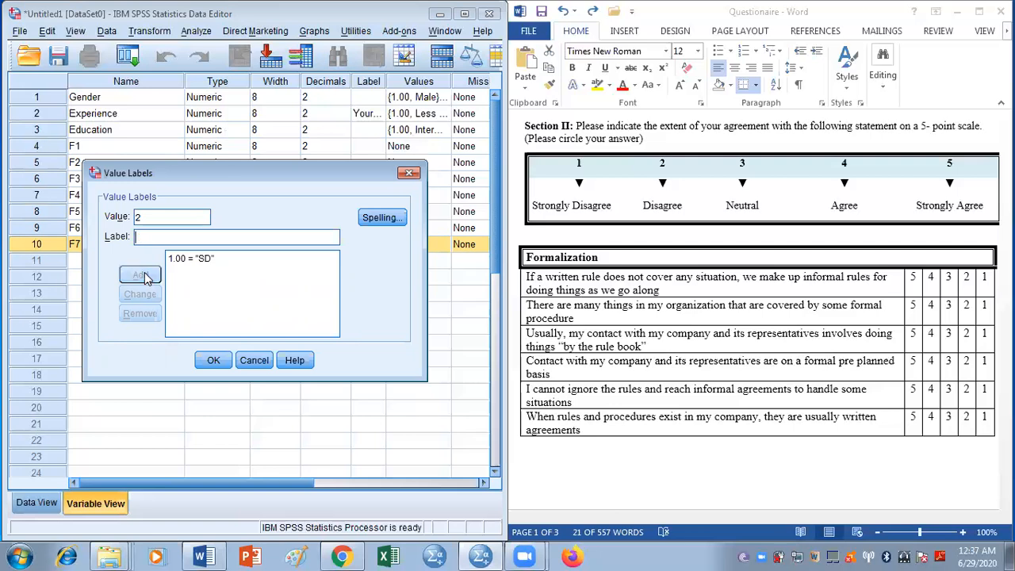
{"action": "type", "text": "D"}
{"action": "left_click", "coordinate": [144, 274]}
{"action": "type", "text": "3"}
{"action": "key", "text": "Tab"}
{"action": "type", "text": "N"}
{"action": "left_click", "coordinate": [144, 274]}
Add the F1 value labels 4 = "A" and 5 = "SA" and apply the value labels.
{"action": "type", "text": "4"}
{"action": "key", "text": "Tab"}
{"action": "type", "text": "A"}
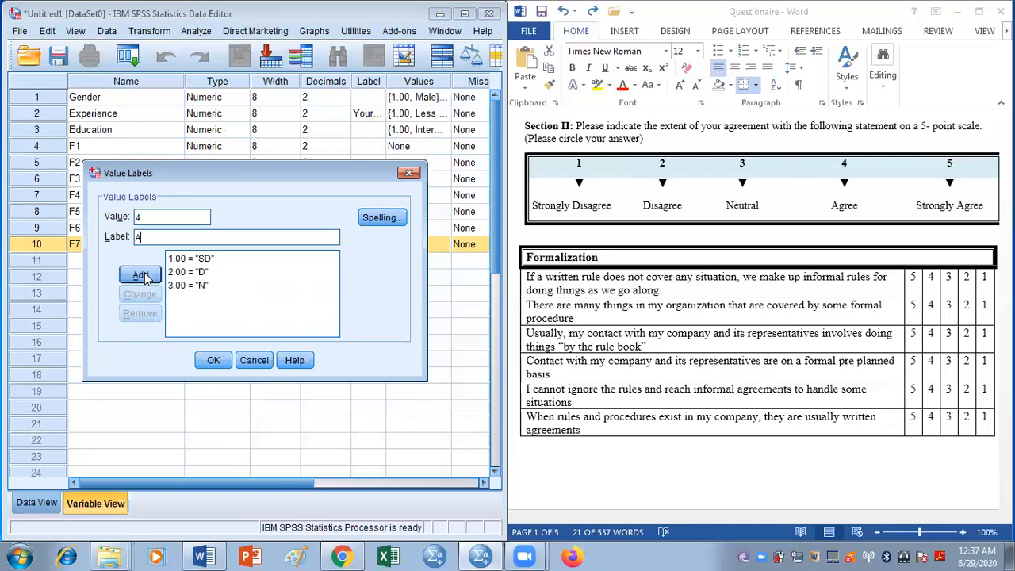
{"action": "left_click", "coordinate": [145, 274]}
{"action": "key", "text": "BackSpace"}
{"action": "type", "text": "5"}
{"action": "key", "text": "Tab"}
{"action": "type", "text": "SA"}
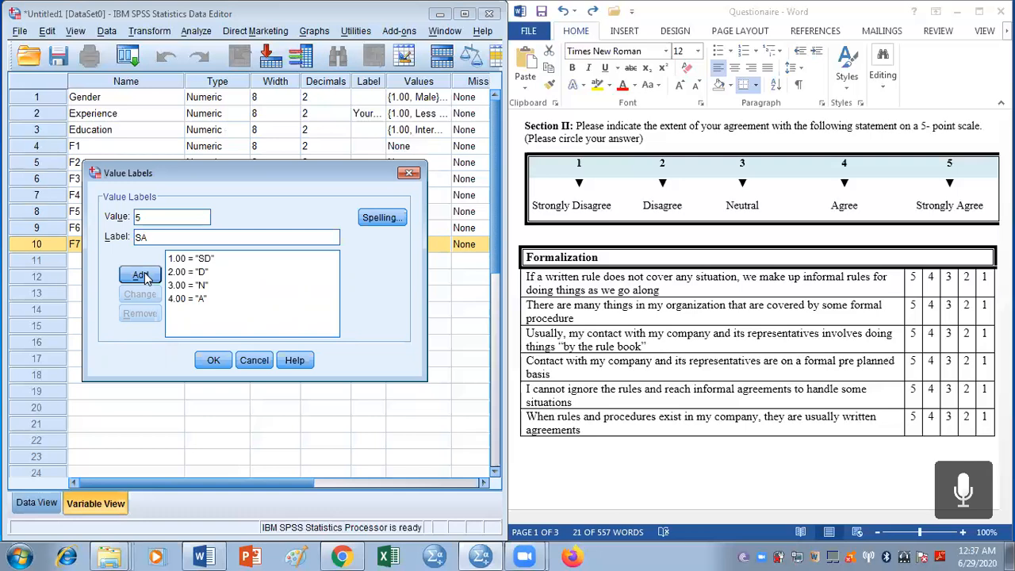
{"action": "left_click", "coordinate": [144, 275]}
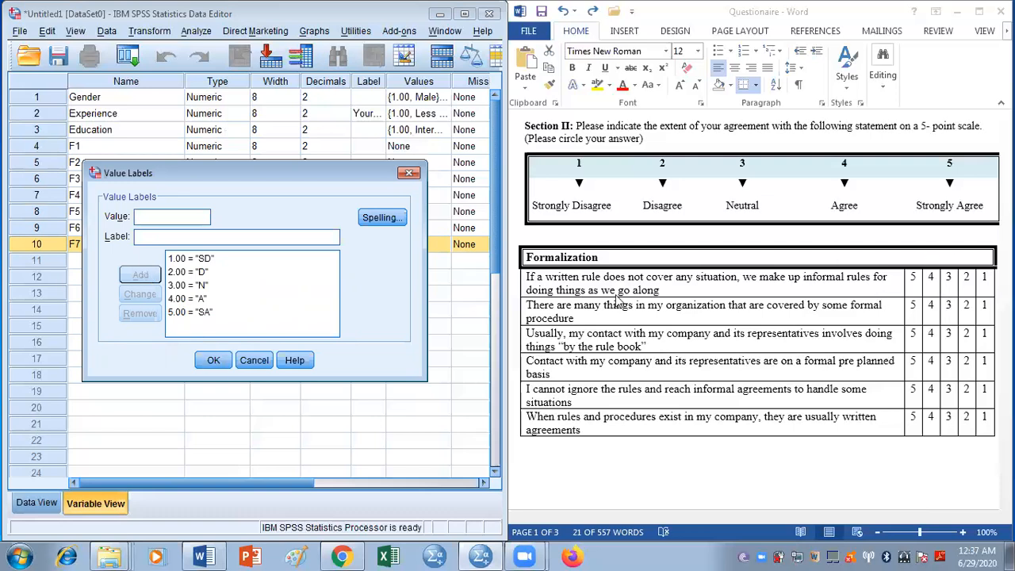
{"action": "left_click", "coordinate": [203, 361]}
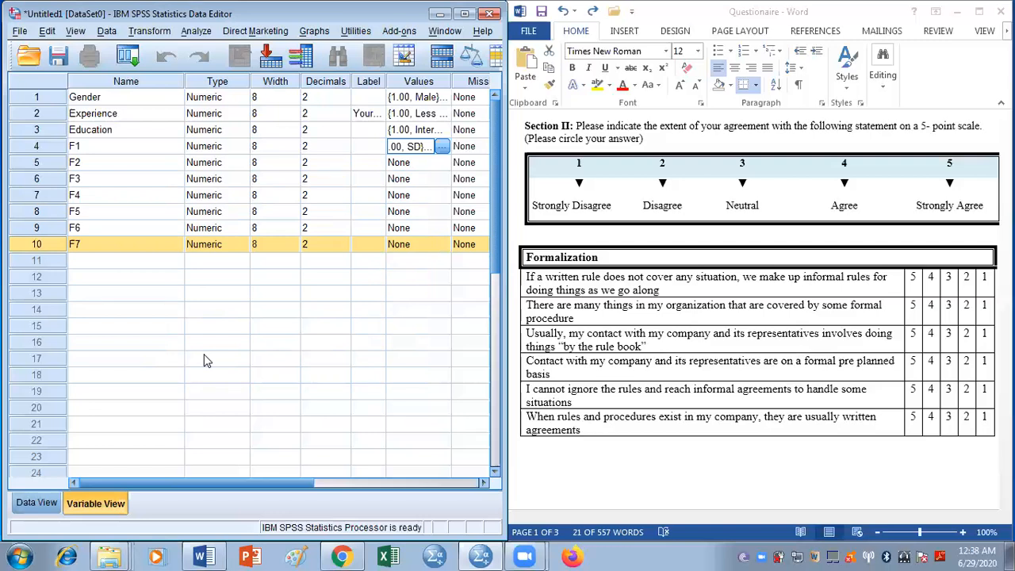
Try to copy the F1 value labels and paste them onto the Values cells of F2 through F7.
{"action": "right_click", "coordinate": [411, 152]}
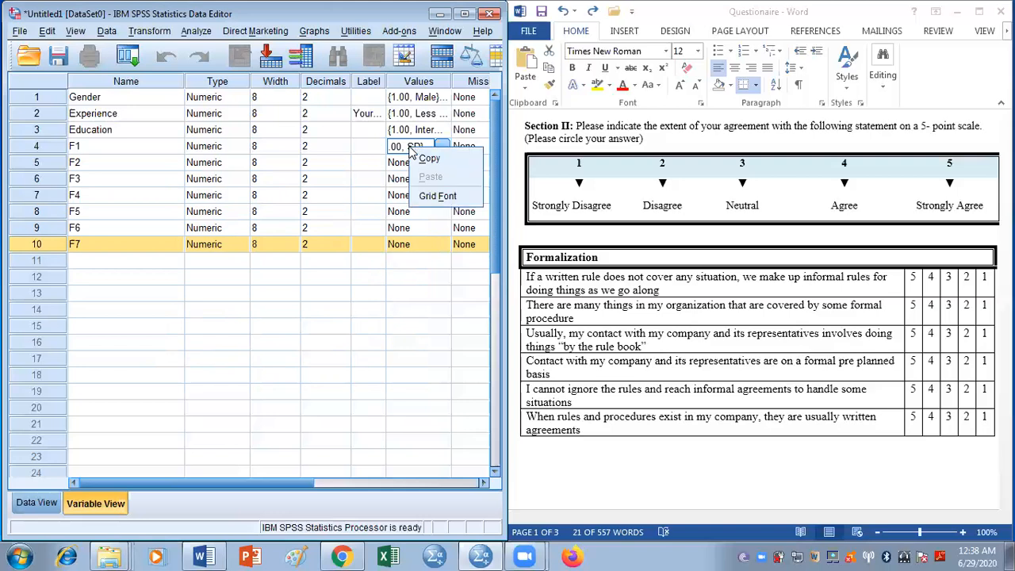
{"action": "left_click", "coordinate": [424, 158]}
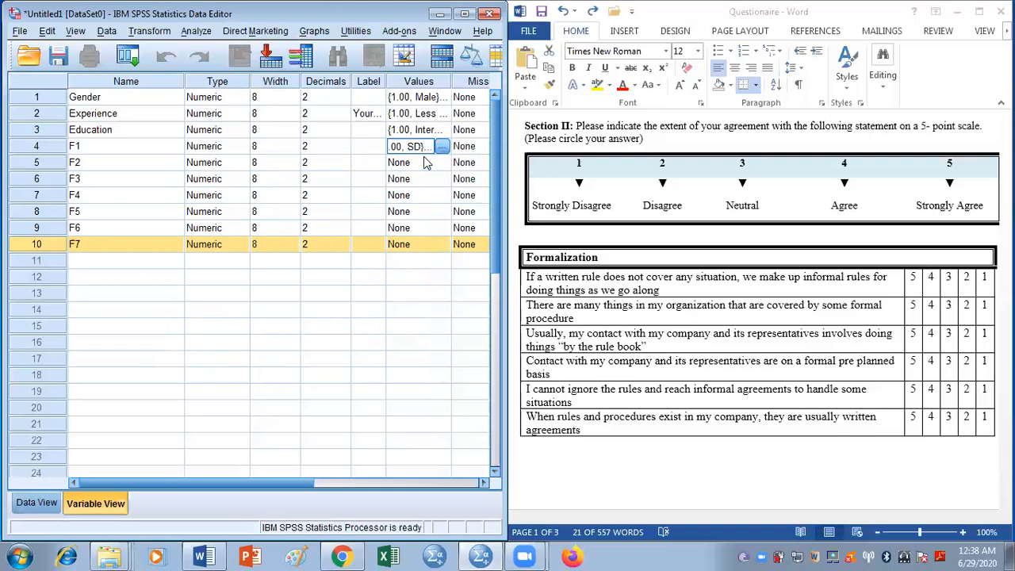
{"action": "left_click", "coordinate": [420, 162]}
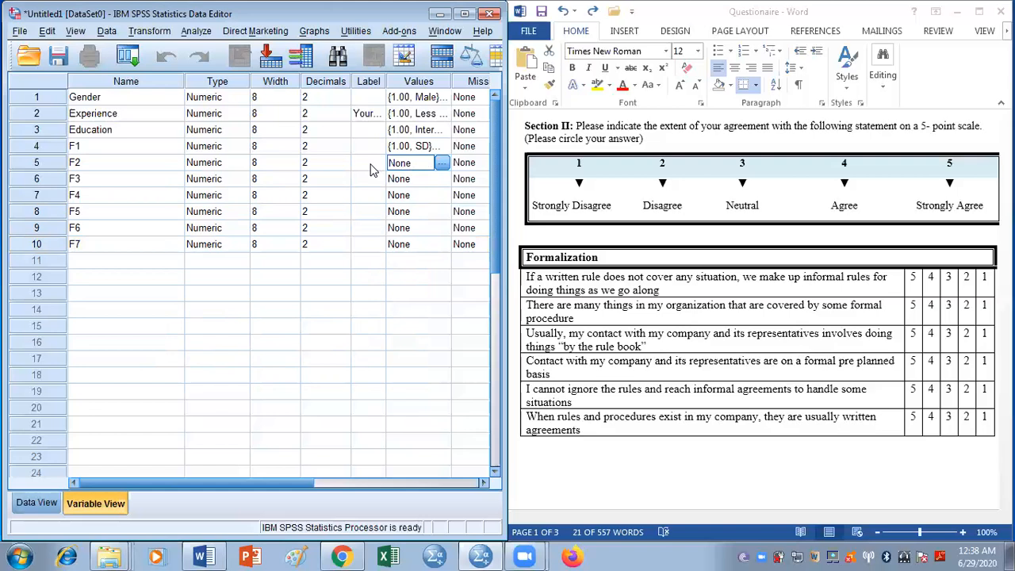
{"action": "left_click_drag", "start_coordinate": [419, 163], "coordinate": [411, 247]}
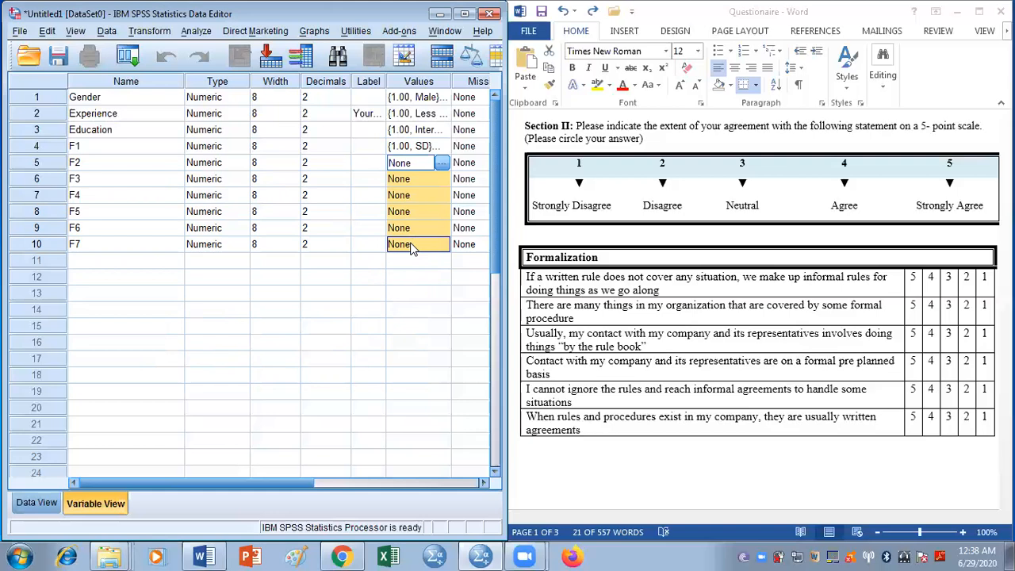
{"action": "key", "text": "ctrl+v"}
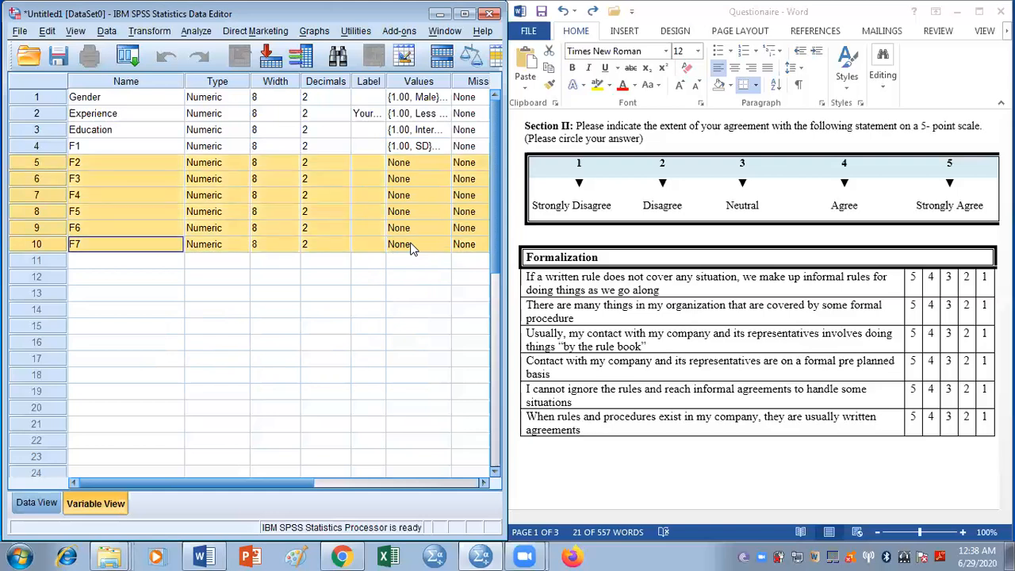
Try again to paste the copied value labels onto the reselected Values cells of F2 to F7.
{"action": "left_click", "coordinate": [420, 165]}
{"action": "key", "text": "shift+Down"}
{"action": "key", "text": "shift+Down"}
{"action": "key", "text": "shift+Down"}
{"action": "key", "text": "shift+Down"}
{"action": "key", "text": "shift+Down"}
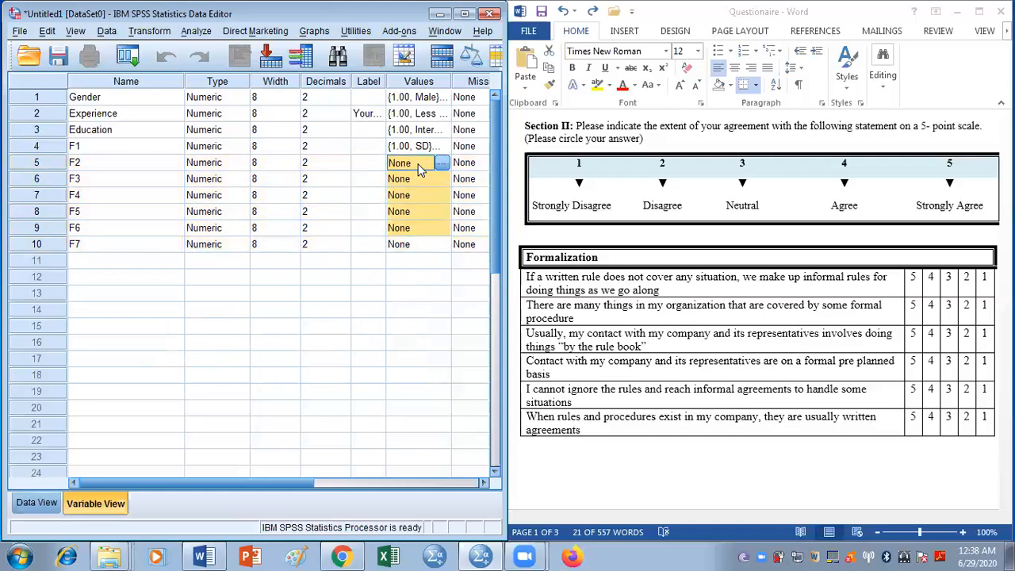
{"action": "right_click", "coordinate": [420, 170]}
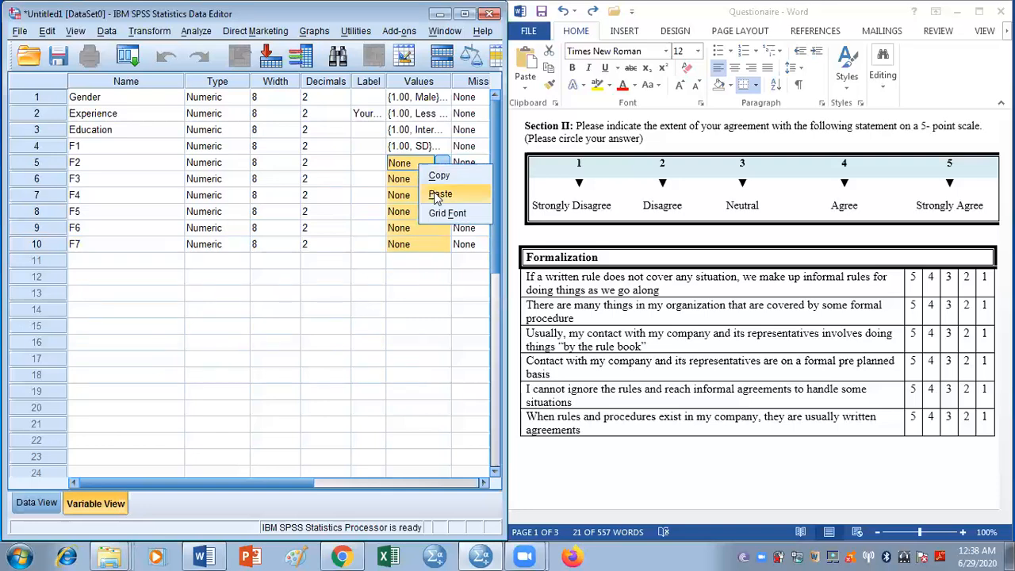
{"action": "left_click", "coordinate": [436, 194]}
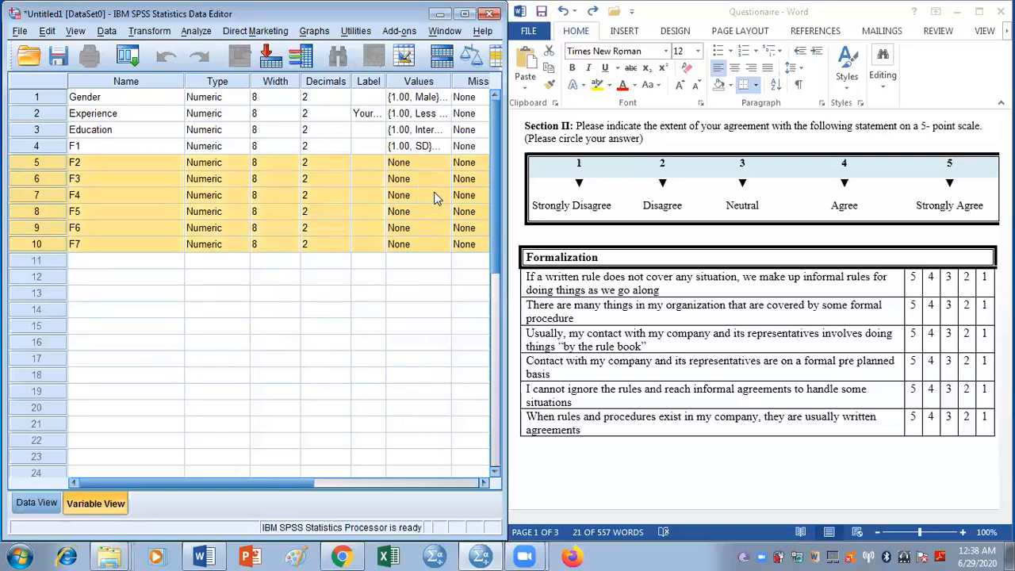
{"action": "left_click", "coordinate": [344, 295]}
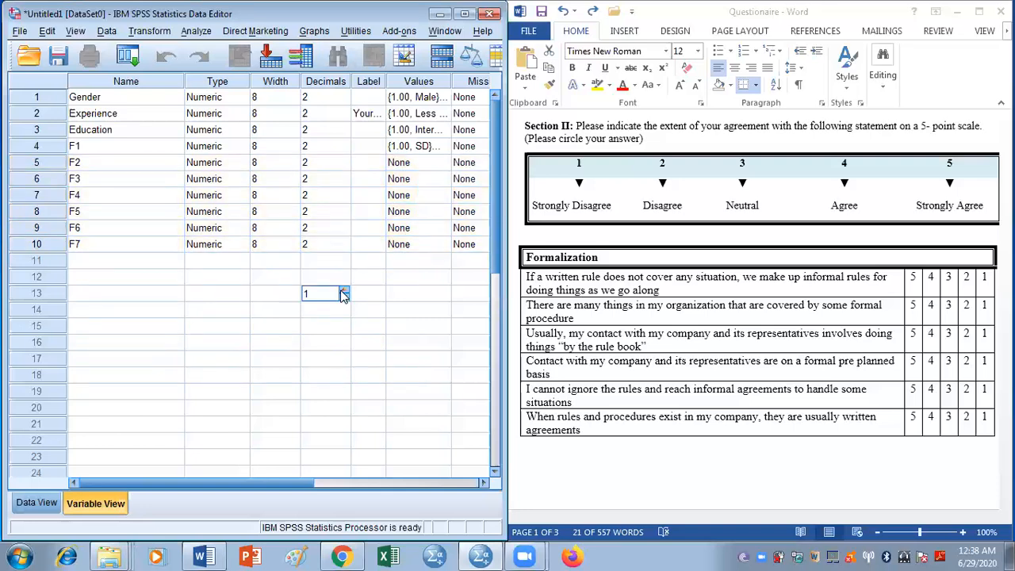
{"action": "left_click", "coordinate": [411, 166]}
{"action": "left_click", "coordinate": [285, 325]}
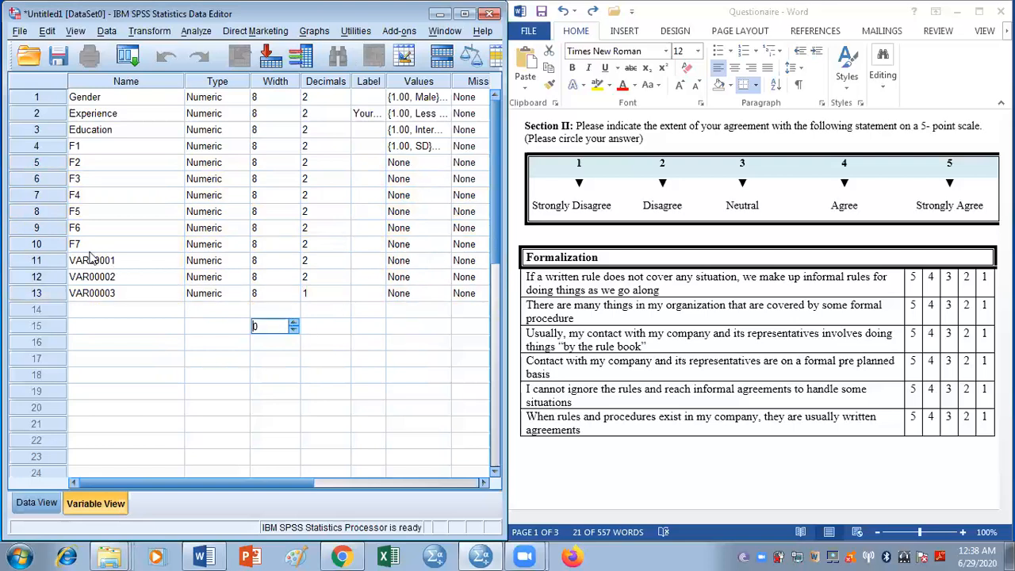
Delete the three stray variables in rows 11 to 13.
{"action": "left_click", "coordinate": [49, 266]}
{"action": "left_click_drag", "start_coordinate": [49, 270], "coordinate": [57, 297]}
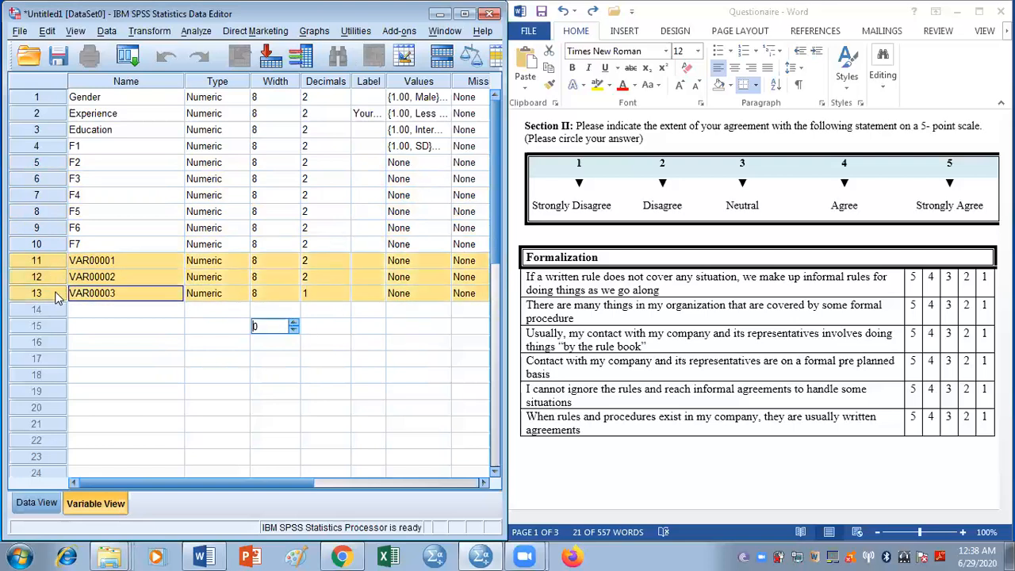
{"action": "right_click", "coordinate": [57, 295]}
{"action": "left_click", "coordinate": [106, 338]}
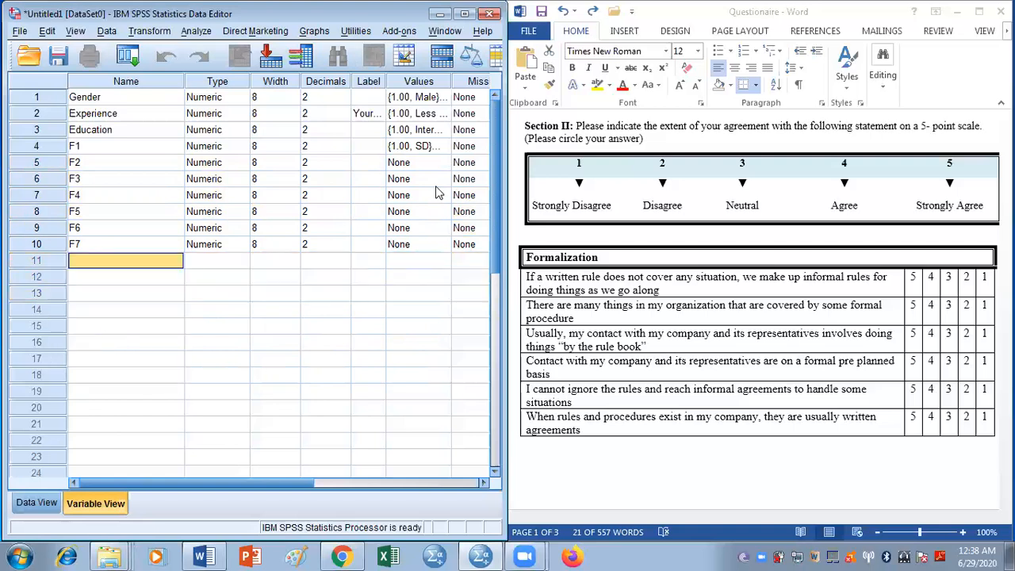
Copy the value labels of F1 and paste them to variables F2 through F7.
{"action": "left_click", "coordinate": [408, 147]}
{"action": "right_click", "coordinate": [406, 147]}
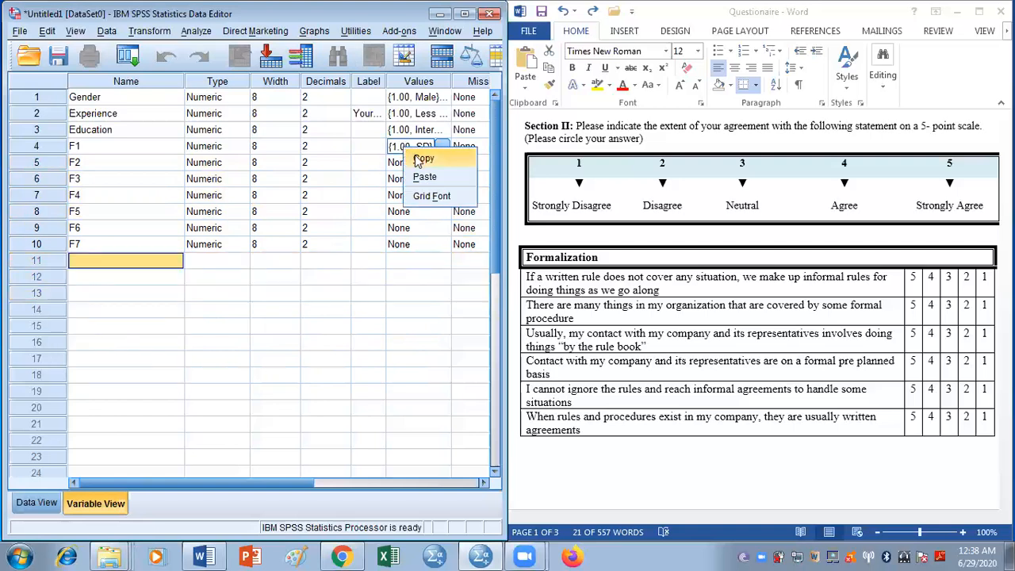
{"action": "left_click", "coordinate": [422, 158]}
{"action": "left_click_drag", "start_coordinate": [399, 162], "coordinate": [411, 244]}
{"action": "right_click", "coordinate": [410, 244]}
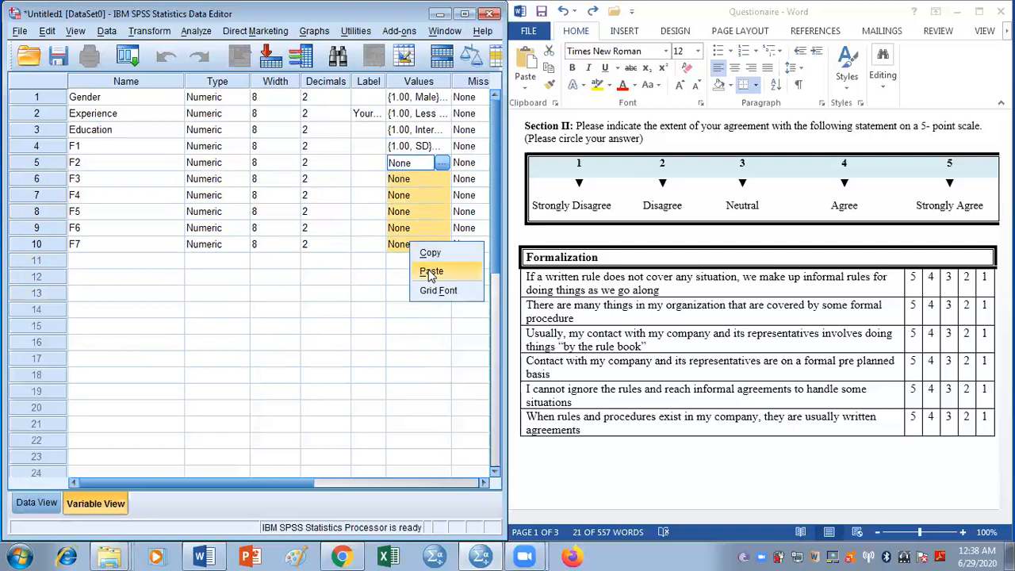
{"action": "left_click", "coordinate": [431, 272]}
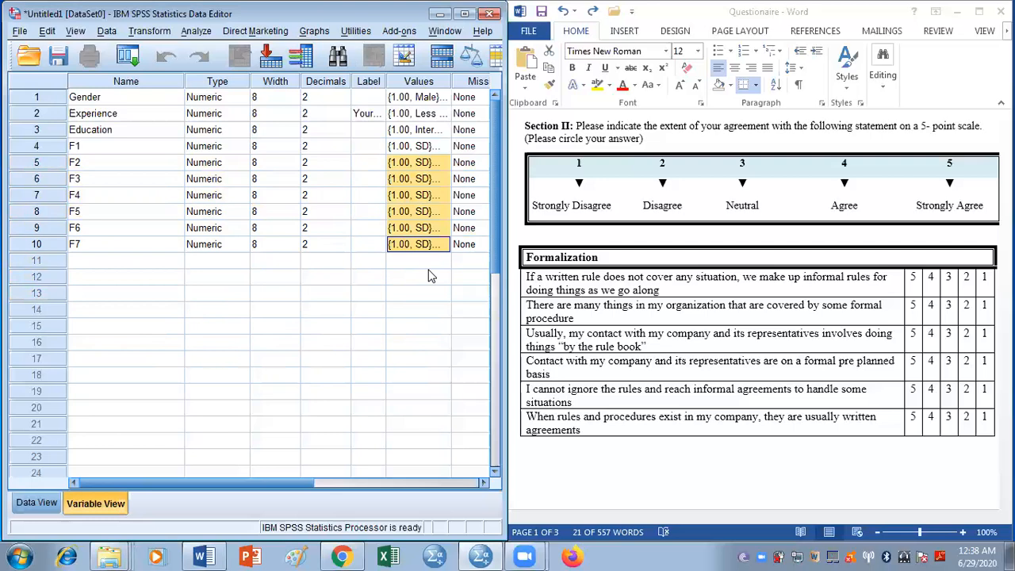
Check the value labels of F3 and F6 against the five-point agreement scale.
{"action": "left_click", "coordinate": [422, 180]}
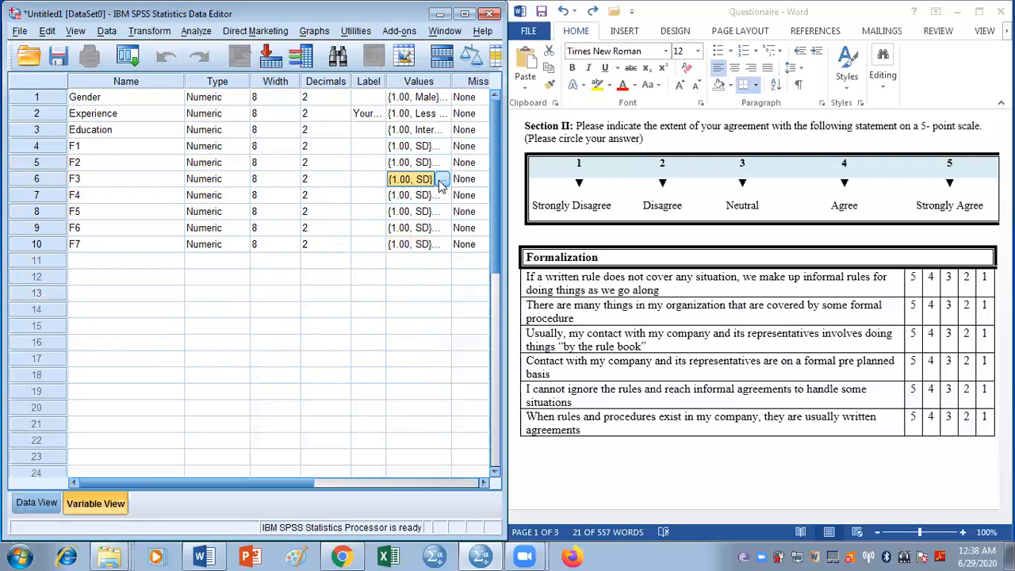
{"action": "left_click", "coordinate": [441, 181]}
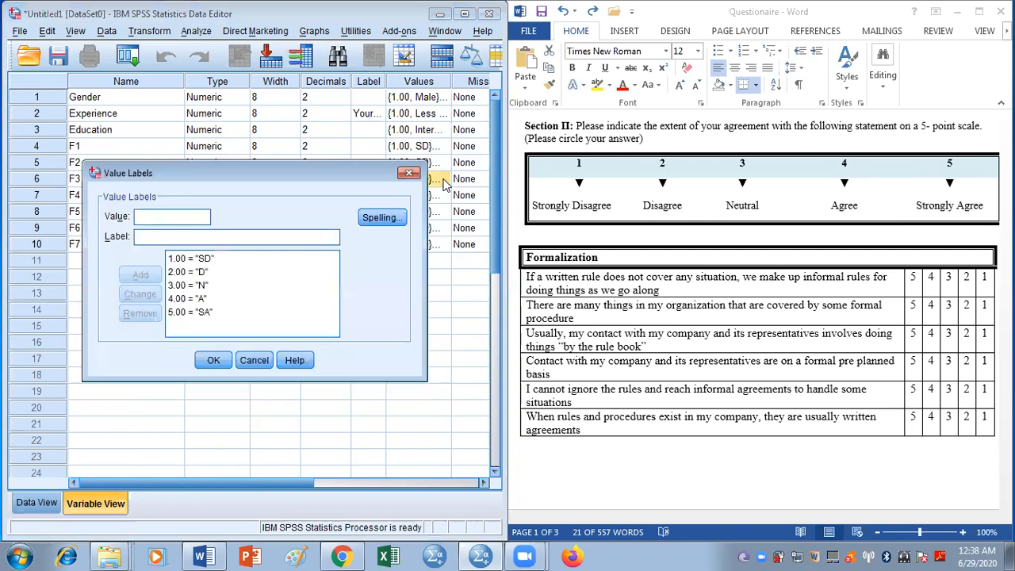
{"action": "left_click", "coordinate": [409, 173]}
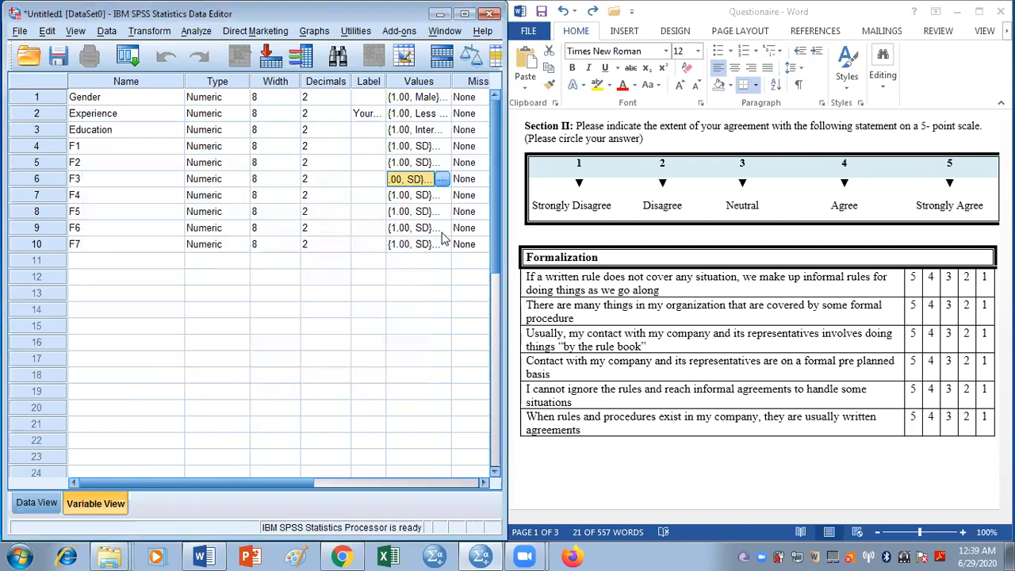
{"action": "left_click", "coordinate": [441, 236]}
{"action": "left_click", "coordinate": [441, 235]}
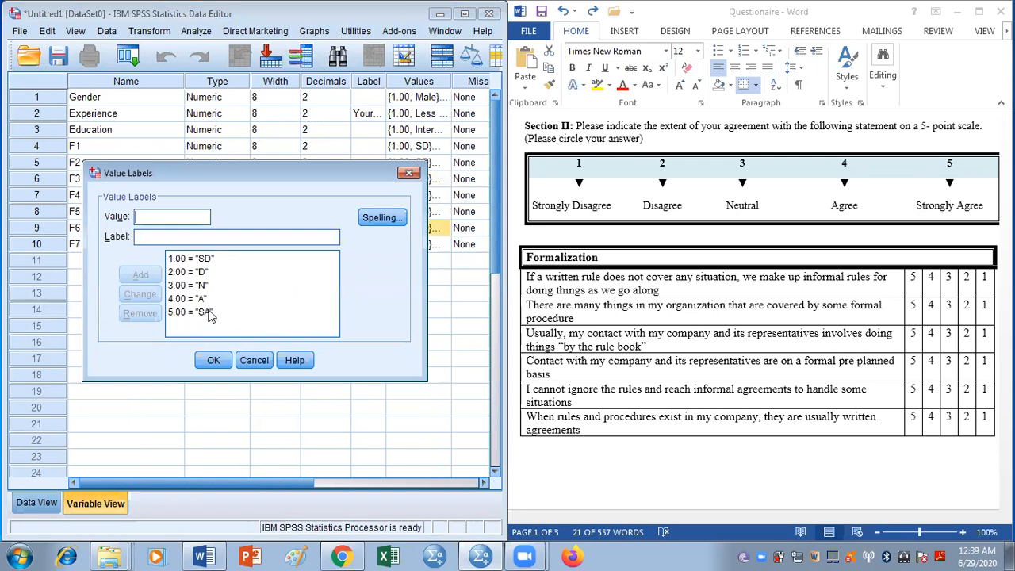
{"action": "left_click", "coordinate": [226, 358]}
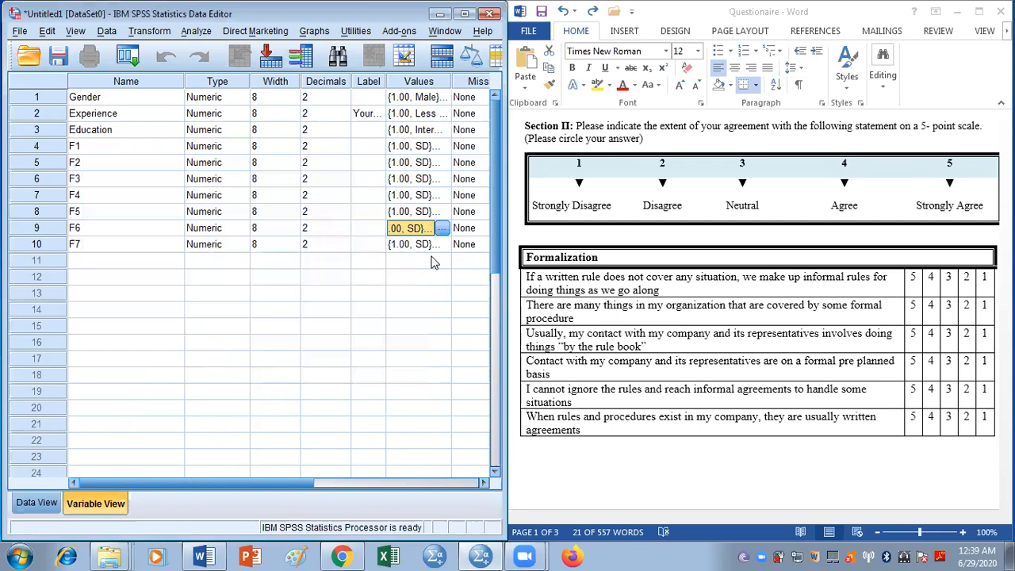
Name the variables in rows 11 to 13 "EC1", "EC2" and "EC3" for the questionnaire's Employee Creativity items.
{"action": "left_click", "coordinate": [916, 501]}
{"action": "left_click_drag", "start_coordinate": [1005, 198], "coordinate": [1005, 216]}
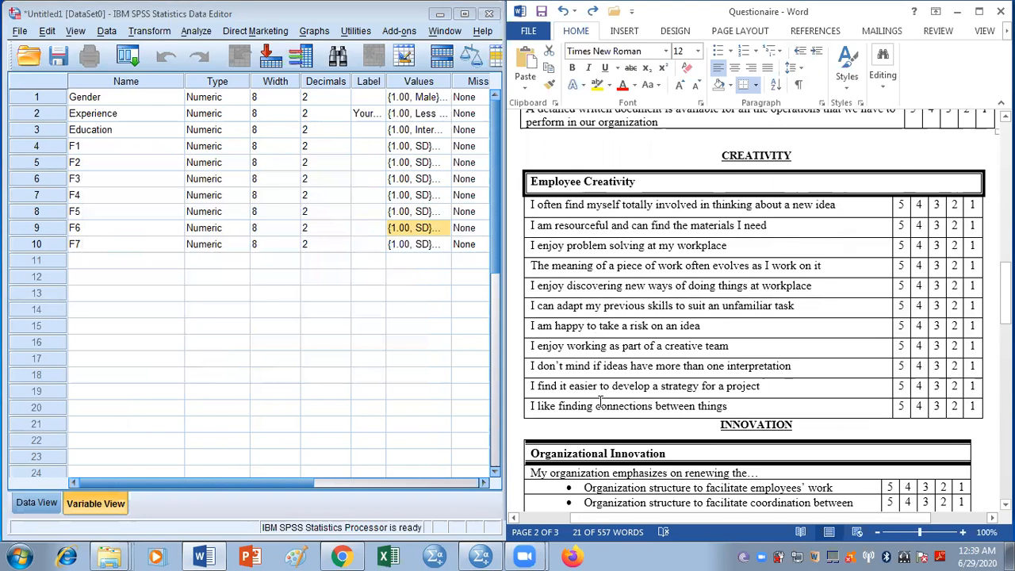
{"action": "left_click", "coordinate": [89, 262]}
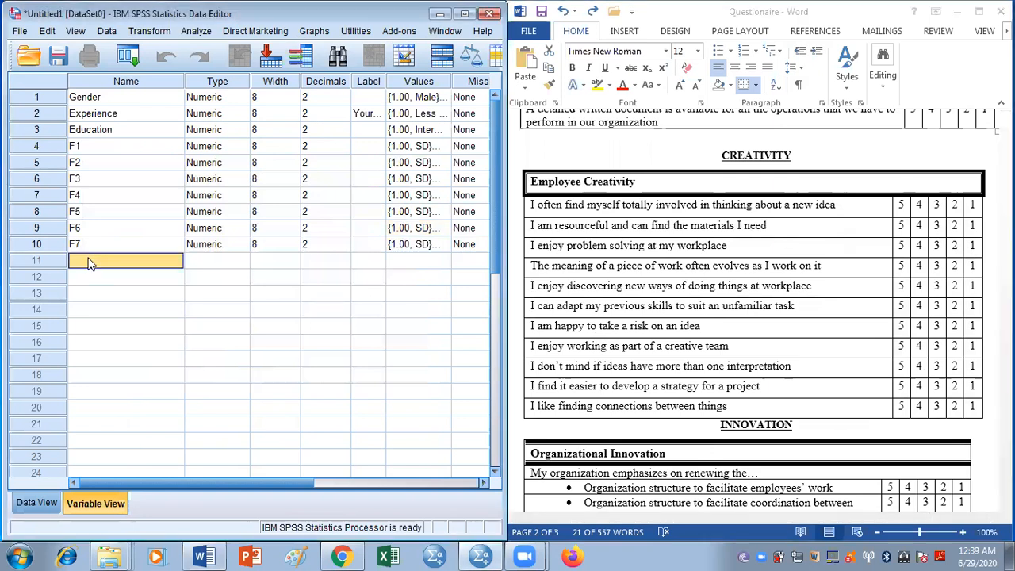
{"action": "type", "text": "E"}
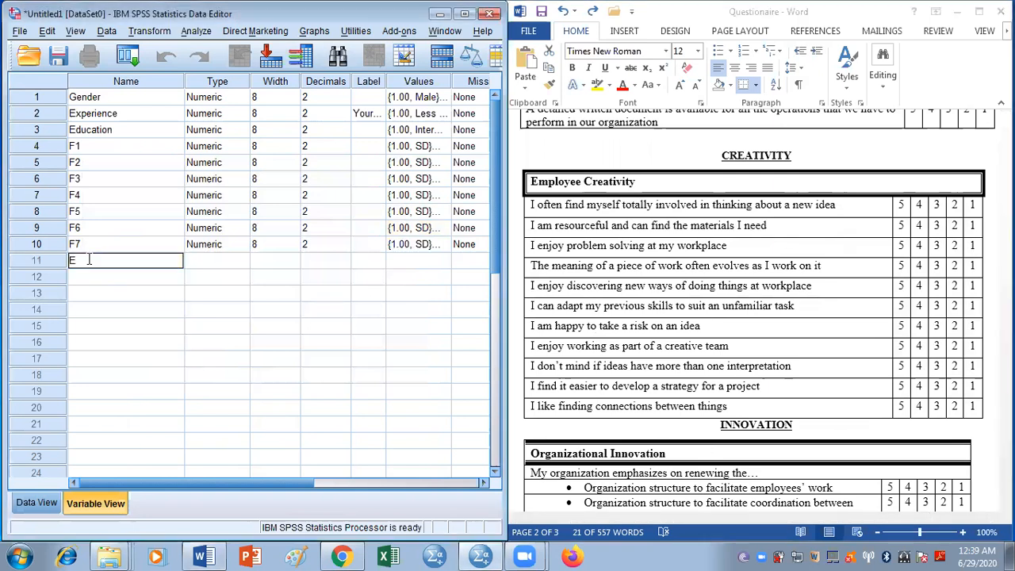
{"action": "type", "text": "C"}
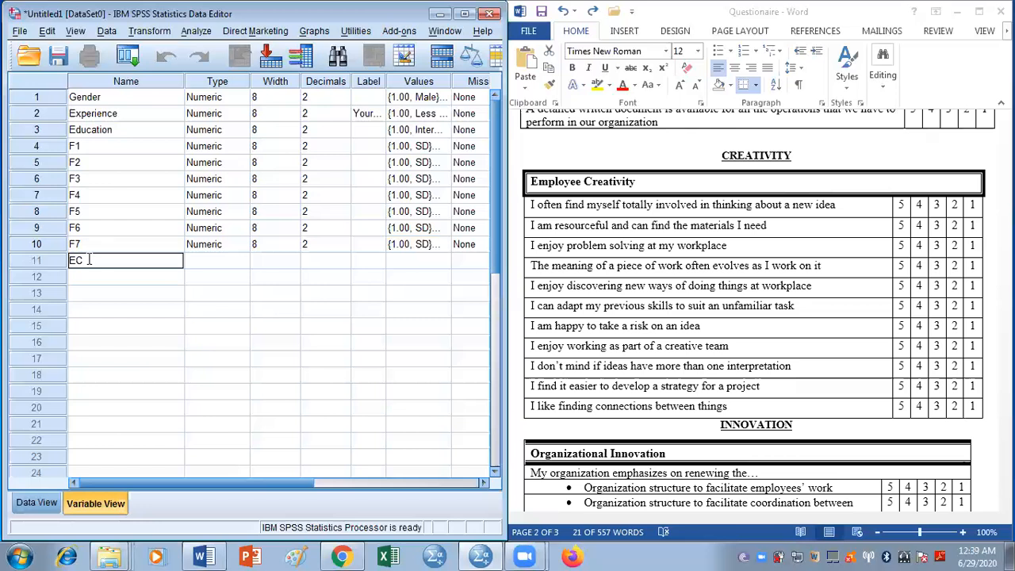
{"action": "type", "text": "1"}
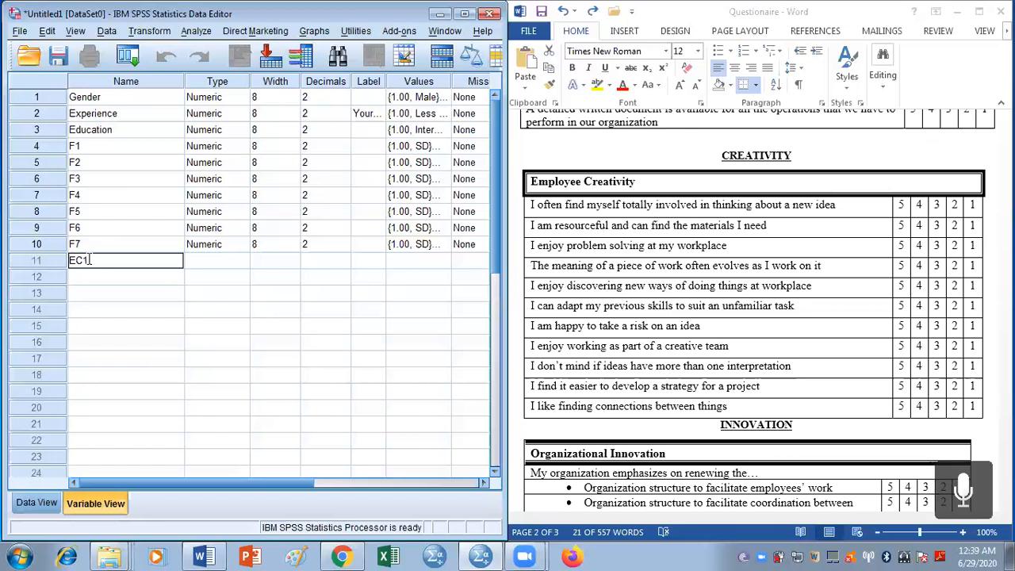
{"action": "left_click", "coordinate": [90, 285]}
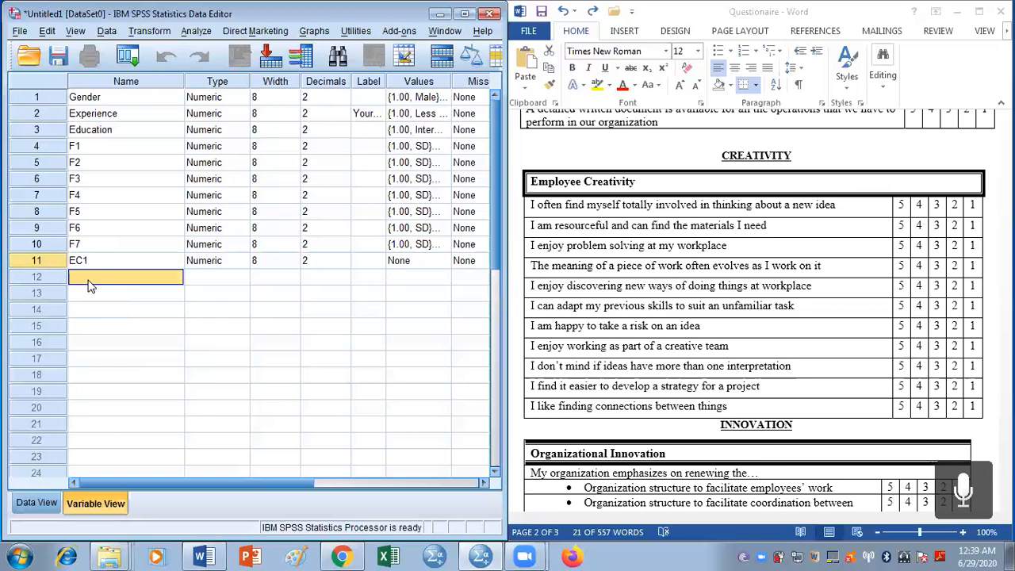
{"action": "type", "text": "EC2"}
{"action": "left_click", "coordinate": [90, 294]}
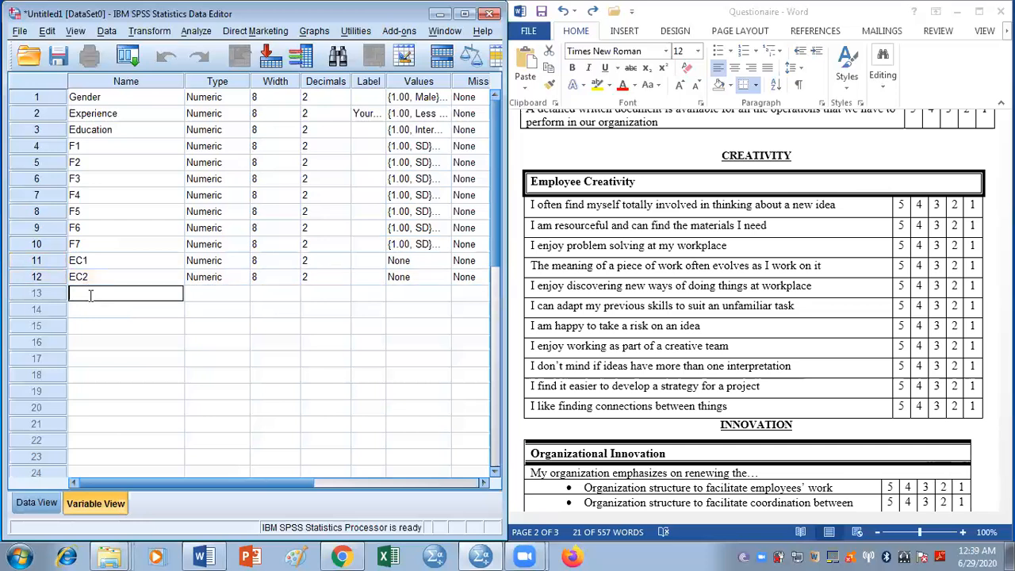
{"action": "type", "text": "EC3"}
Name the variables in rows 14 to 16 "EC4", "EC5" and "EC6".
{"action": "left_click", "coordinate": [90, 310]}
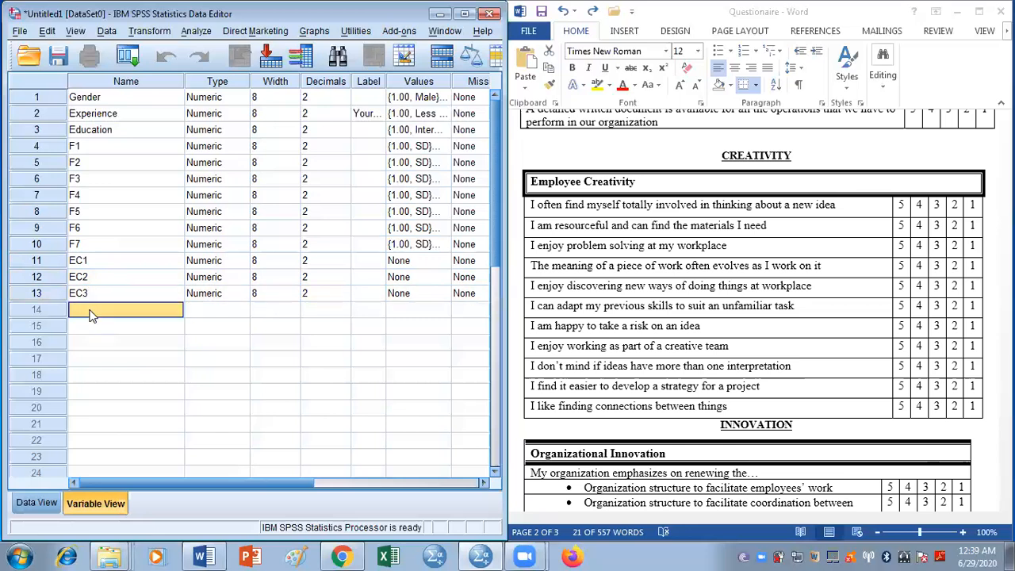
{"action": "type", "text": "EC4"}
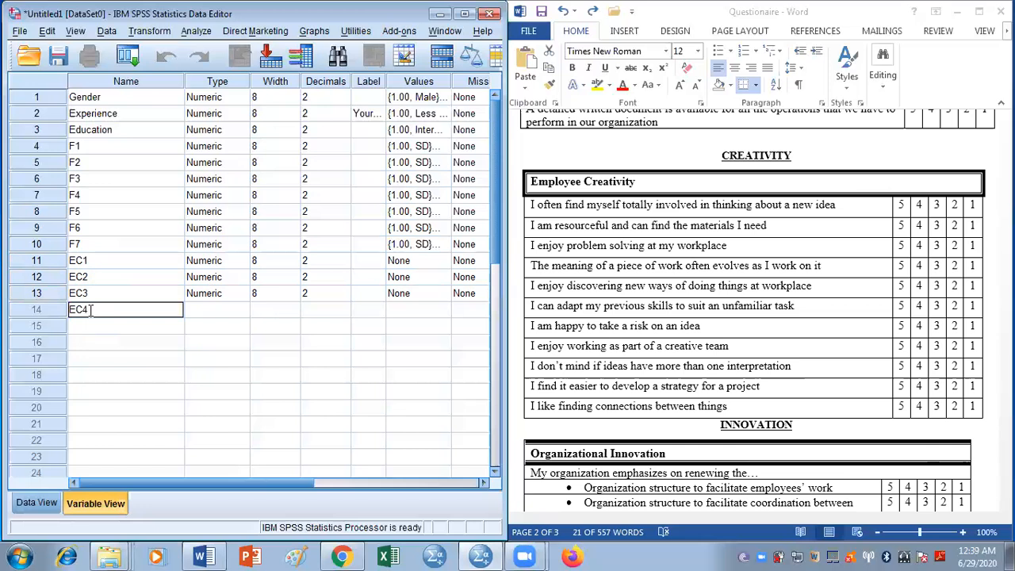
{"action": "left_click", "coordinate": [91, 333]}
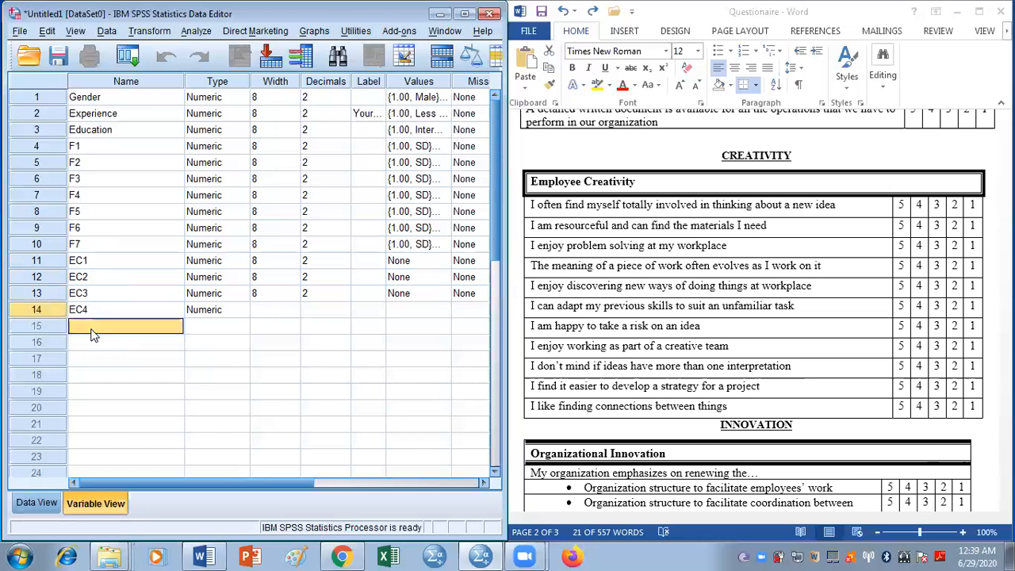
{"action": "type", "text": "EC5"}
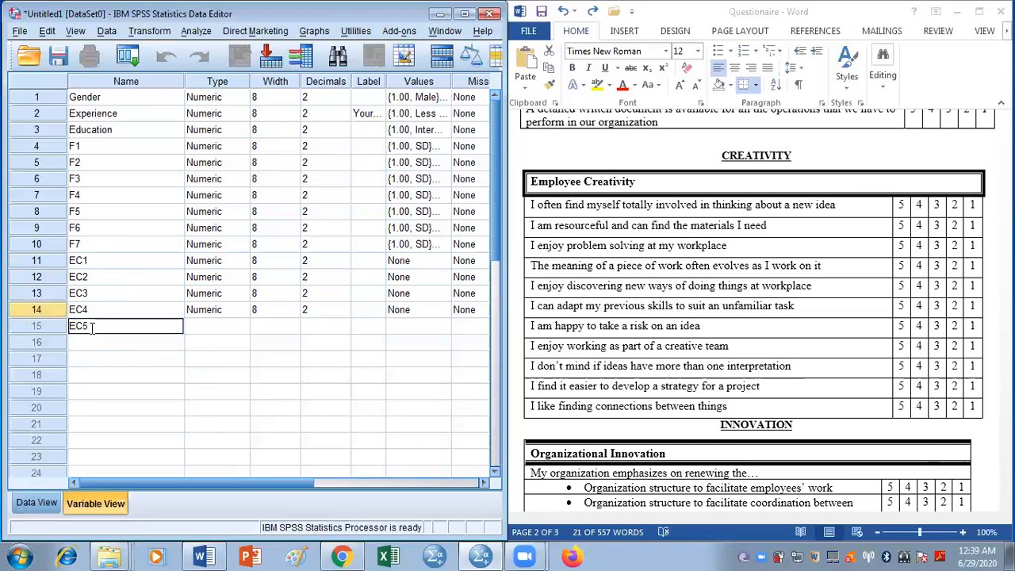
{"action": "left_click", "coordinate": [93, 343]}
{"action": "type", "text": "EC6"}
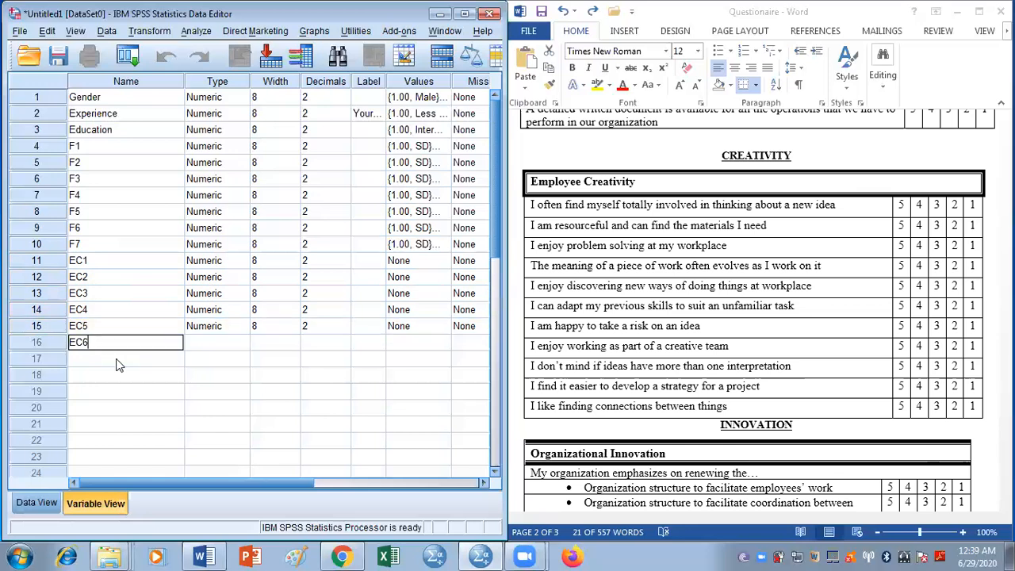
{"action": "left_click", "coordinate": [118, 363]}
{"action": "left_click", "coordinate": [117, 265]}
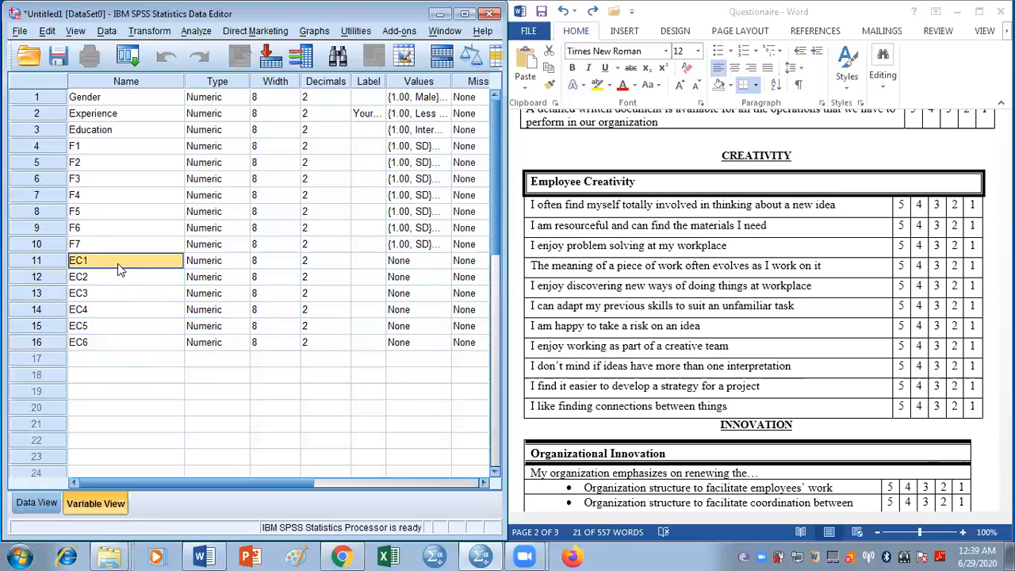
{"action": "key", "text": "shift+Down"}
{"action": "key", "text": "shift+Down"}
{"action": "key", "text": "shift+Down"}
{"action": "key", "text": "shift+Down"}
{"action": "key", "text": "shift+Down"}
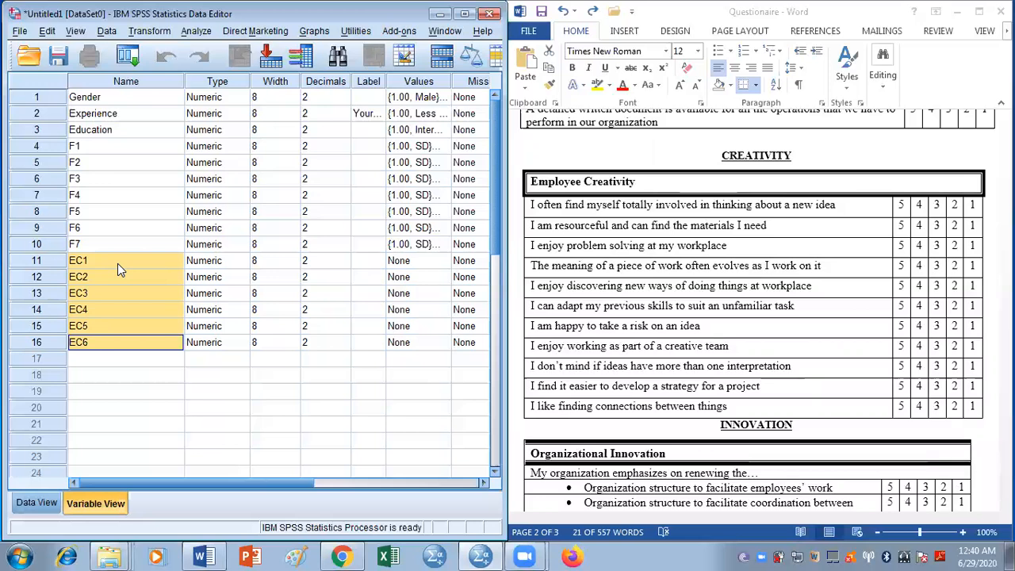
{"action": "left_click", "coordinate": [156, 363]}
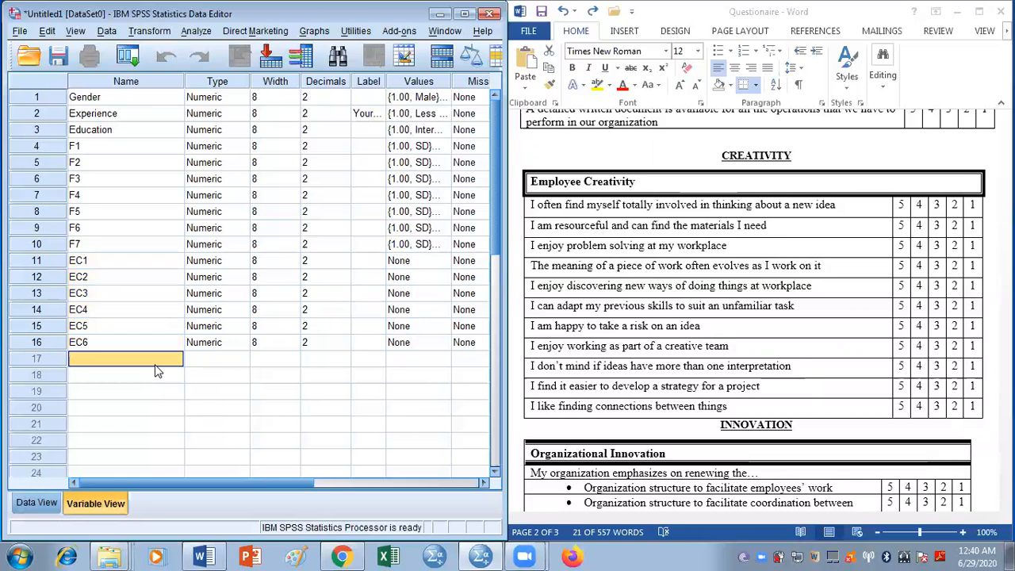
Name the variables in rows 17 to 19 "EC7", "EC8" and "EC9".
{"action": "type", "text": "E"}
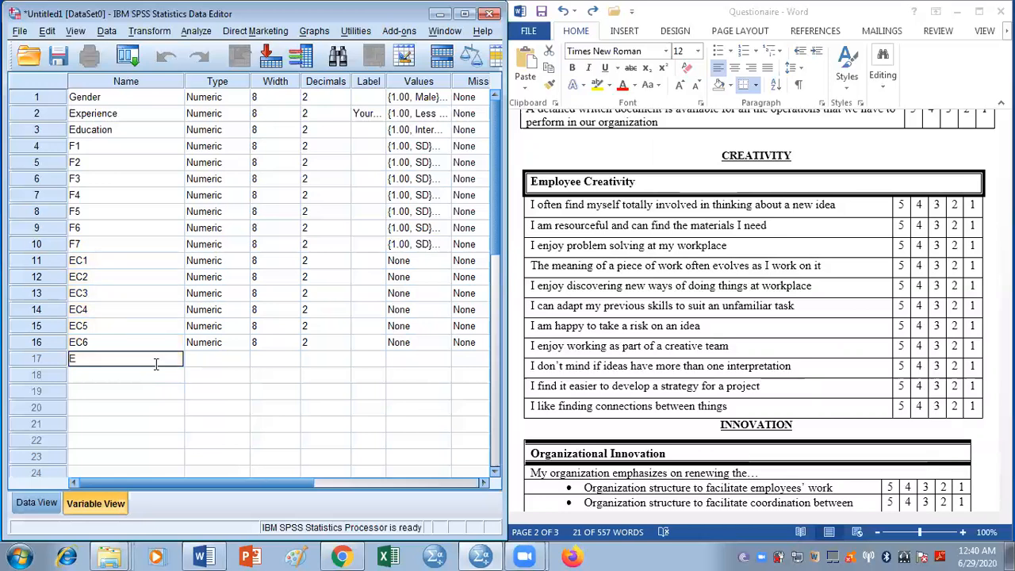
{"action": "type", "text": "C7"}
{"action": "key", "text": "Return"}
{"action": "type", "text": "EC"}
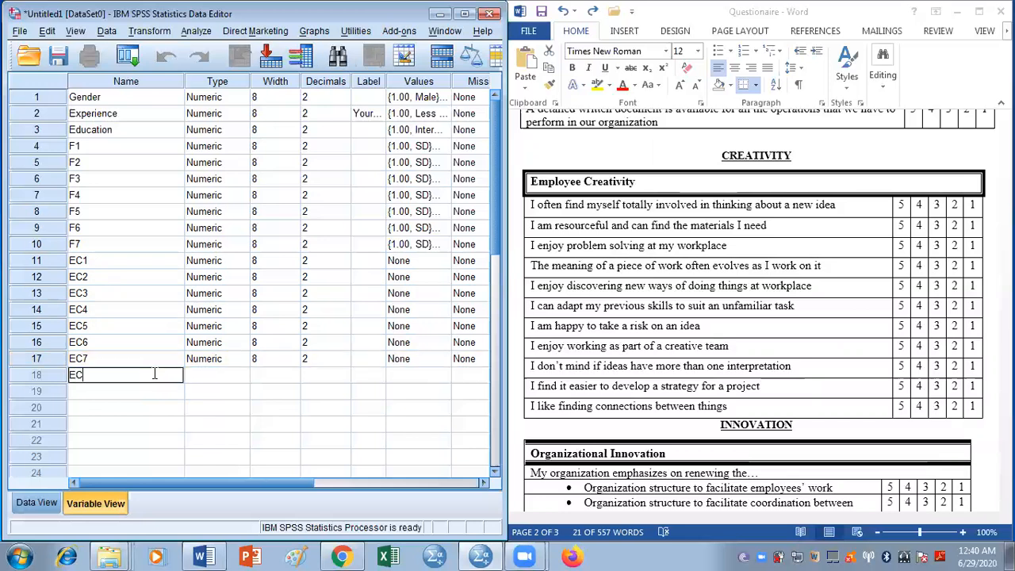
{"action": "type", "text": "8"}
{"action": "key", "text": "Return"}
{"action": "type", "text": "EC9"}
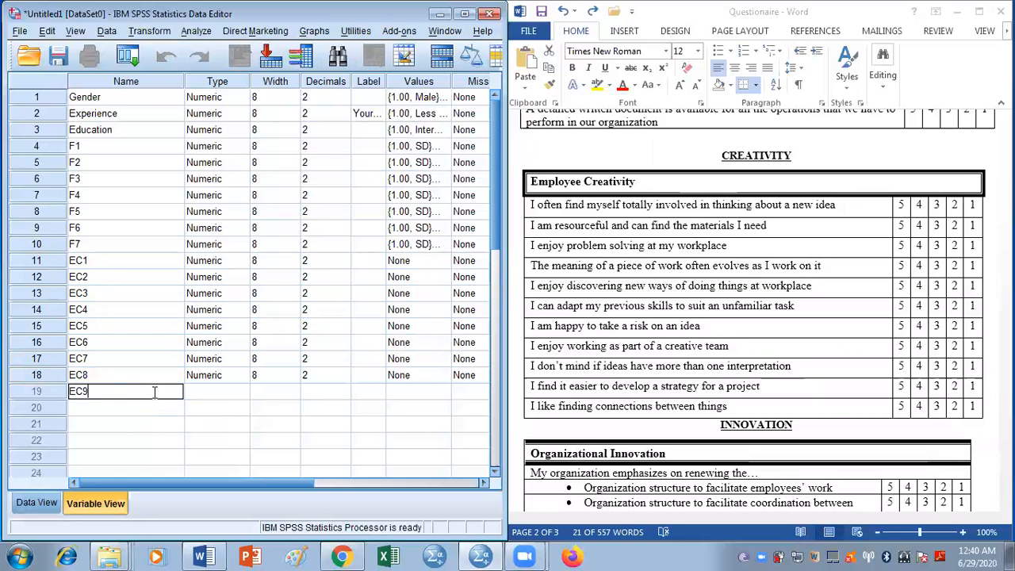
{"action": "key", "text": "Return"}
Name the variables in rows 20 and 21 "EC10" and "EC11" to complete the Employee Creativity items.
{"action": "type", "text": "EC10"}
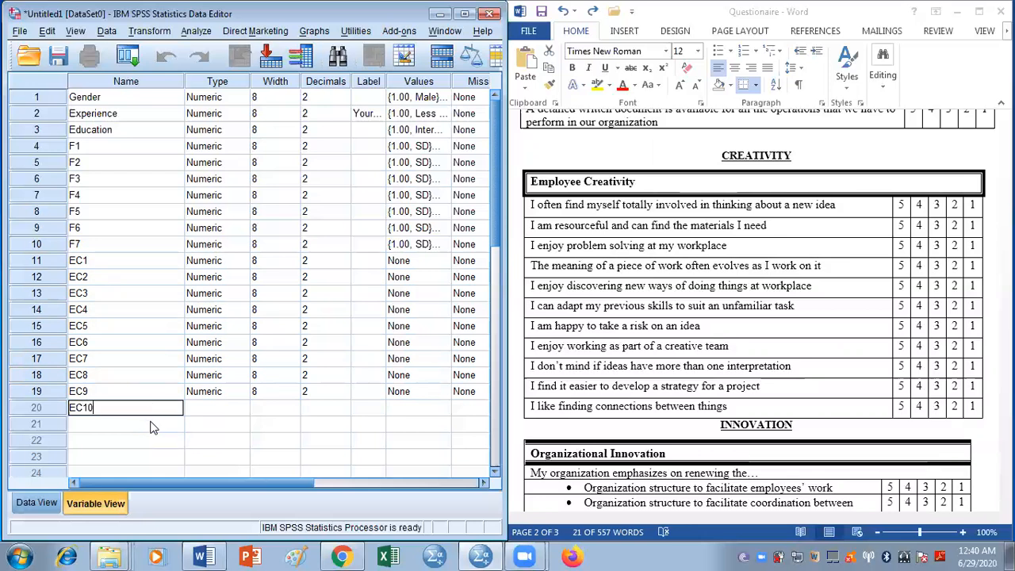
{"action": "key", "text": "Return"}
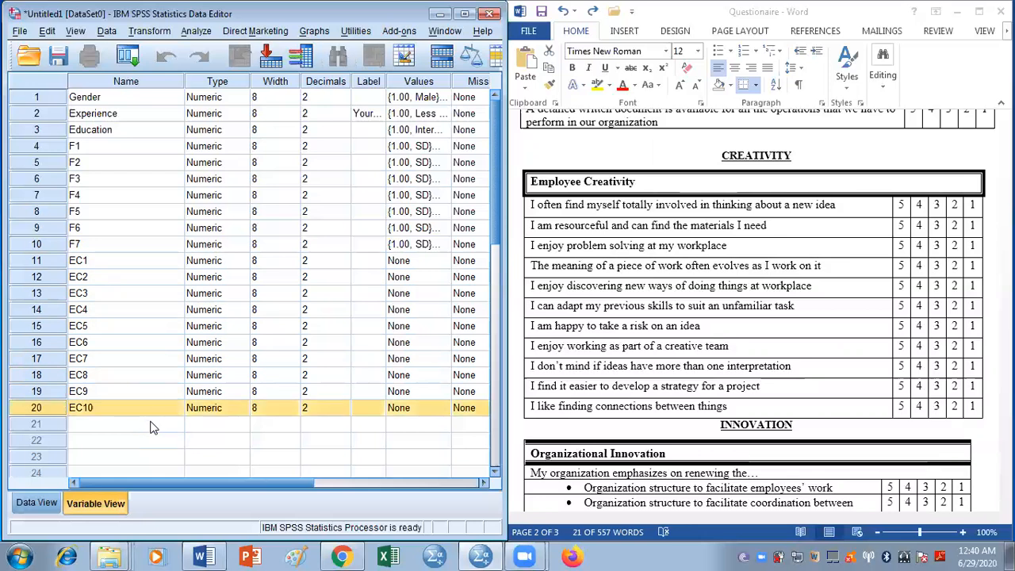
{"action": "left_click", "coordinate": [152, 425]}
{"action": "type", "text": "EC11"}
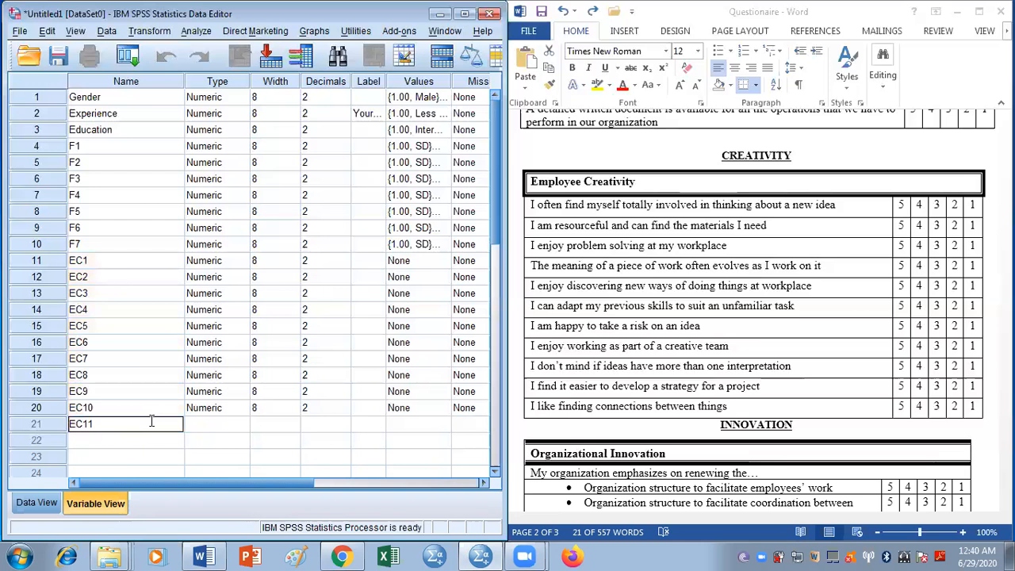
Try to copy the value labels of F7 and paste them to variables EC1 through EC11.
{"action": "left_click", "coordinate": [402, 247]}
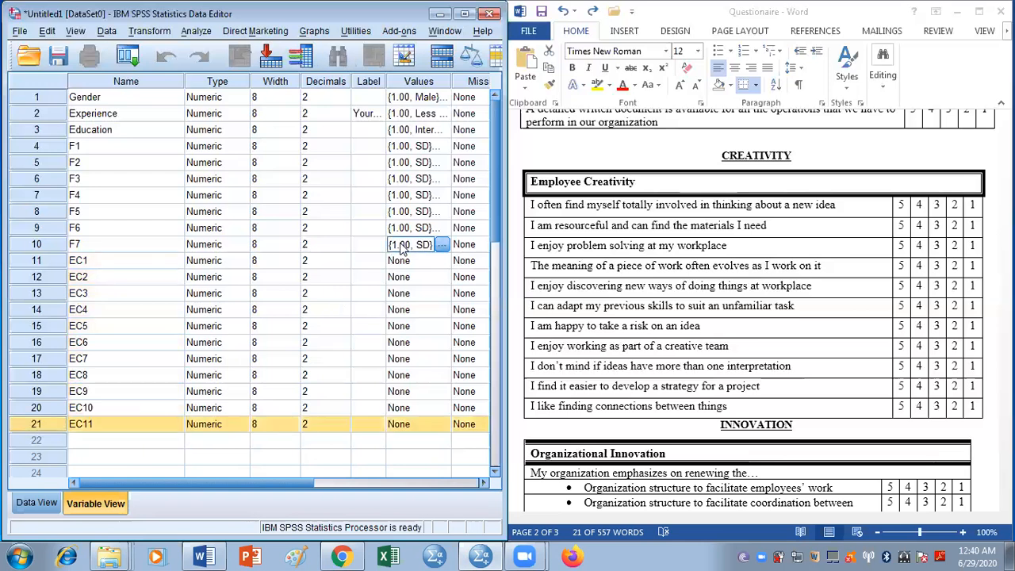
{"action": "right_click", "coordinate": [401, 248]}
{"action": "left_click", "coordinate": [418, 255]}
{"action": "left_click", "coordinate": [409, 267]}
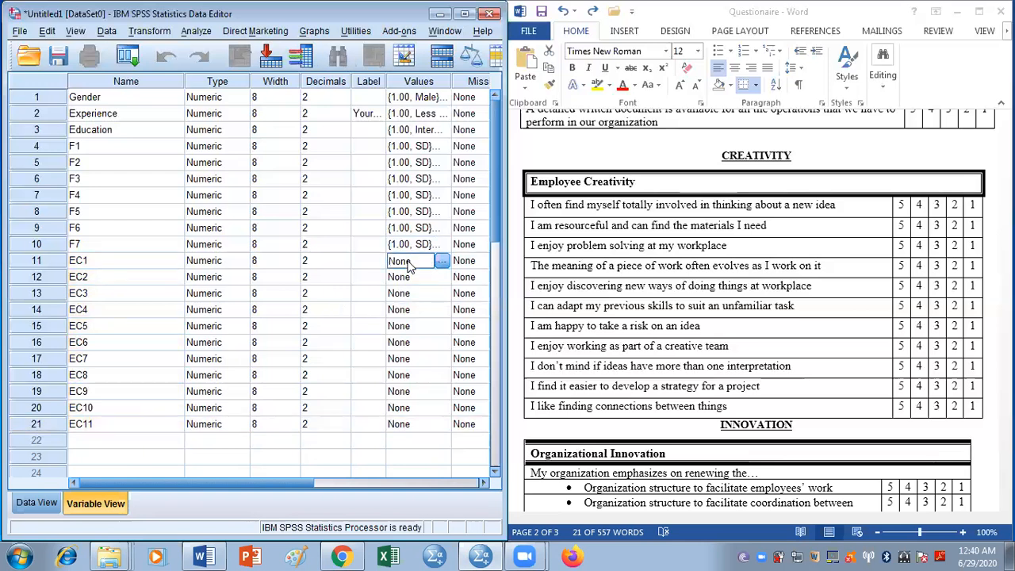
{"action": "key", "text": "shift+Down"}
{"action": "key", "text": "shift+Down"}
{"action": "key", "text": "shift+Down"}
{"action": "key", "text": "shift+Down"}
{"action": "key", "text": "shift+Down"}
{"action": "key", "text": "shift+Down"}
{"action": "key", "text": "shift+Down"}
{"action": "key", "text": "shift+Down"}
{"action": "key", "text": "shift+Down"}
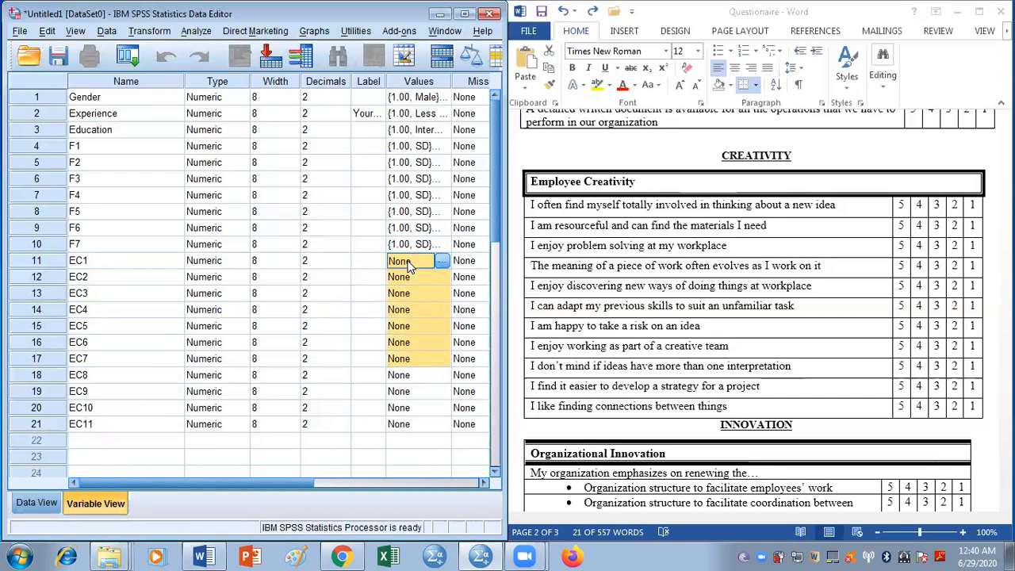
{"action": "key", "text": "shift+Down"}
{"action": "right_click", "coordinate": [409, 266]}
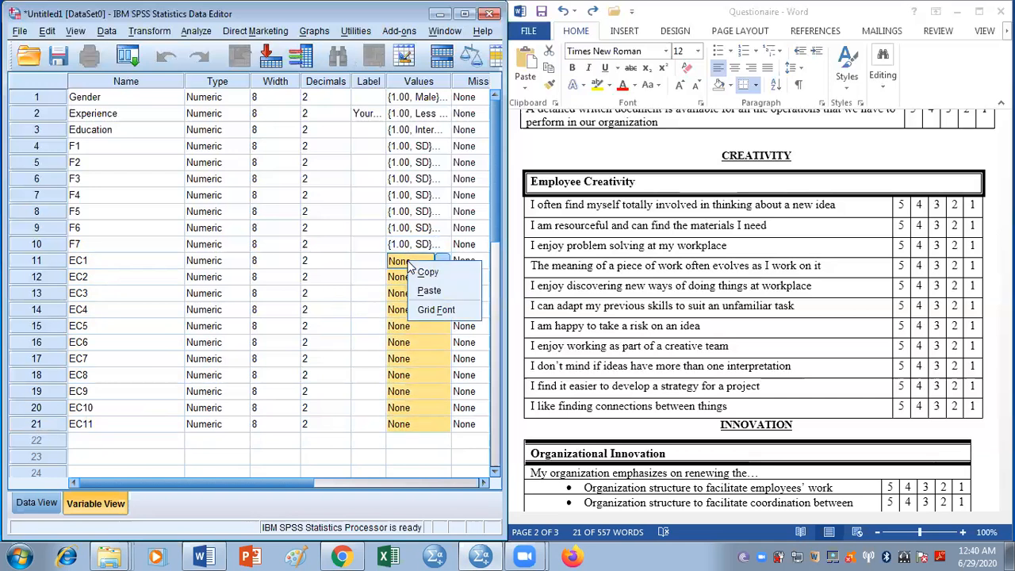
{"action": "left_click", "coordinate": [426, 288]}
Try again to paste the value labels of F7 onto EC1 through EC11.
{"action": "left_click_drag", "start_coordinate": [414, 261], "coordinate": [411, 425]}
{"action": "right_click", "coordinate": [410, 425]}
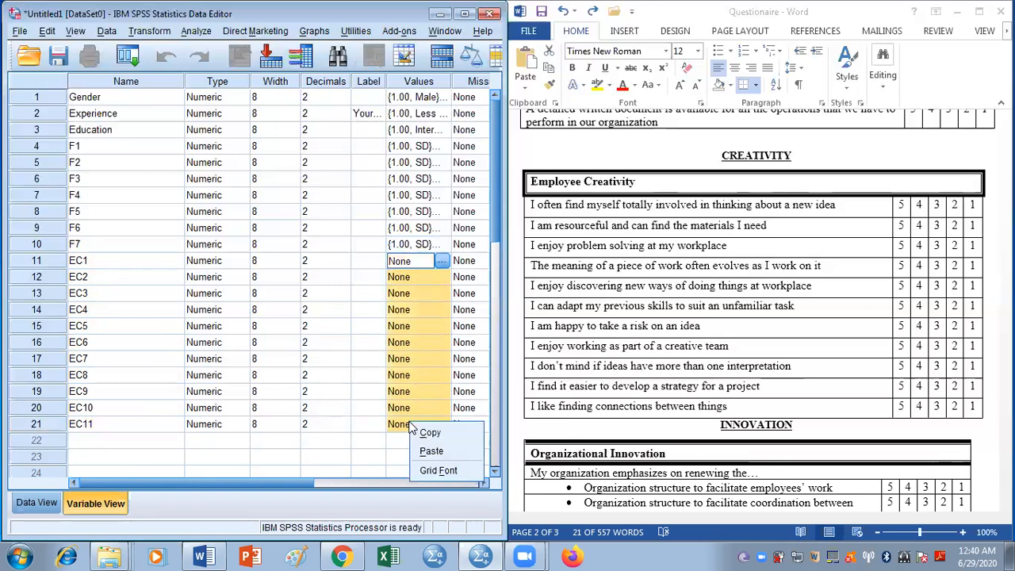
{"action": "left_click", "coordinate": [433, 451]}
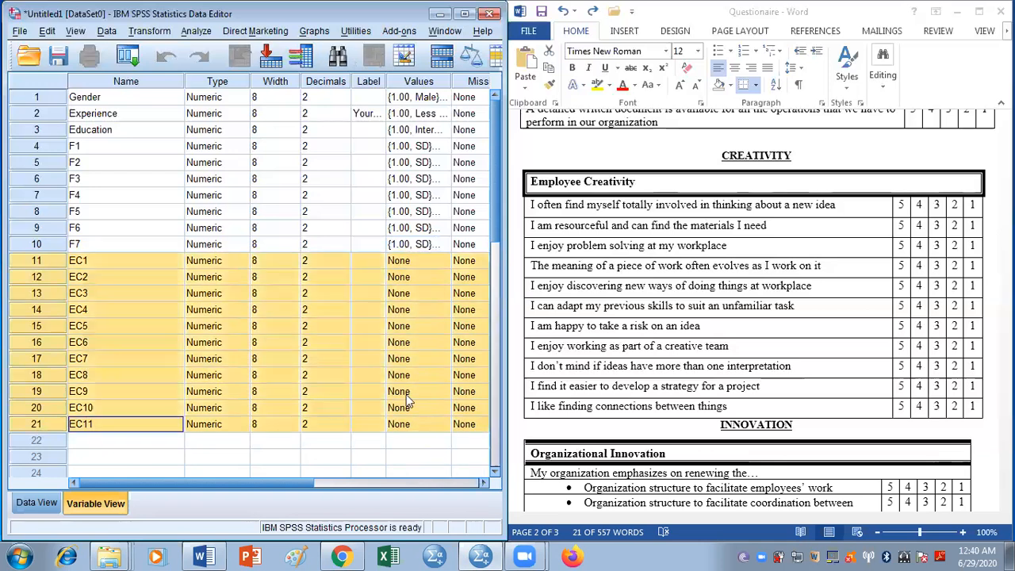
{"action": "left_click", "coordinate": [326, 441]}
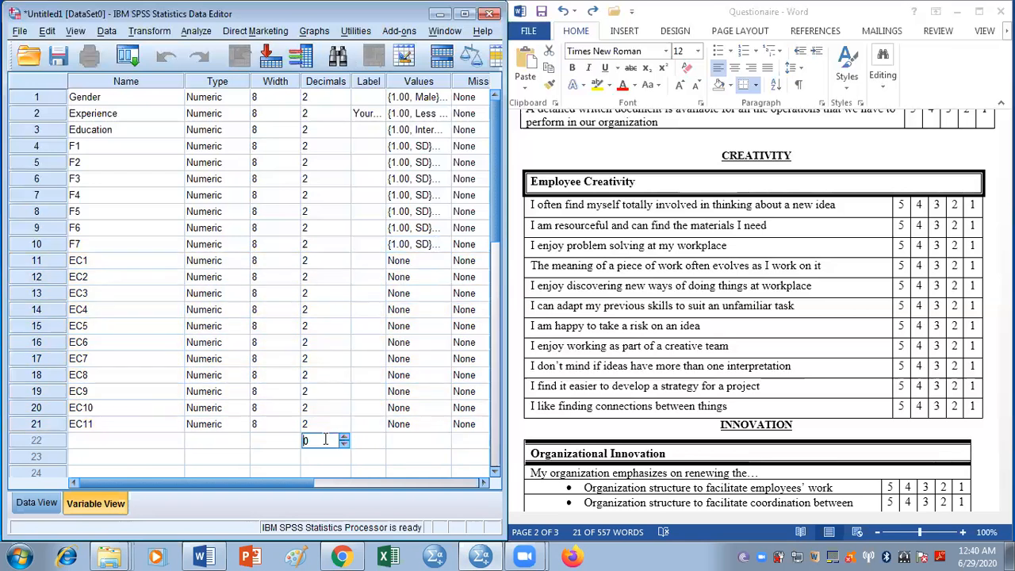
{"action": "left_click", "coordinate": [394, 243]}
{"action": "left_click_drag", "start_coordinate": [406, 265], "coordinate": [411, 425]}
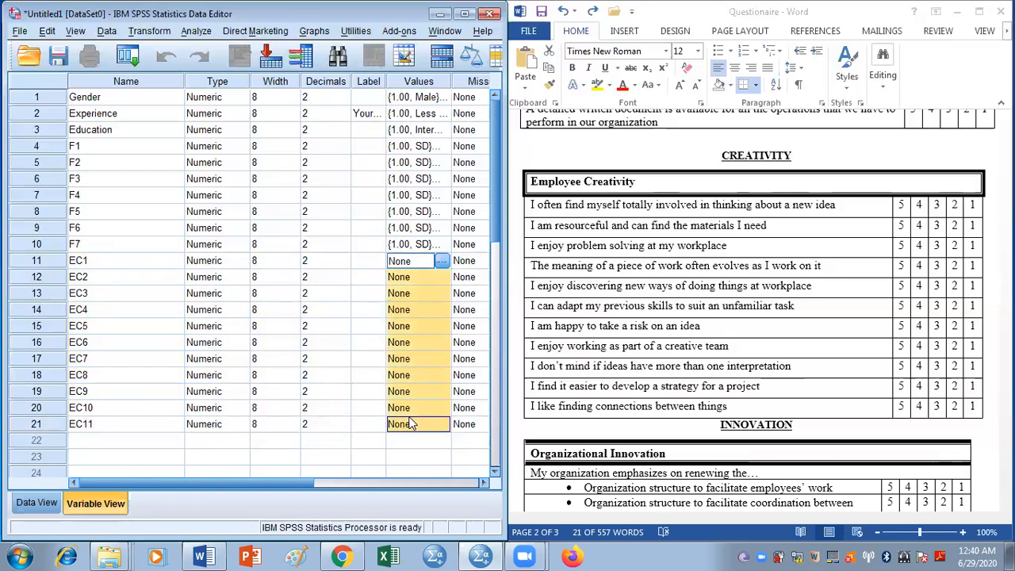
{"action": "right_click", "coordinate": [410, 425]}
{"action": "left_click", "coordinate": [432, 448]}
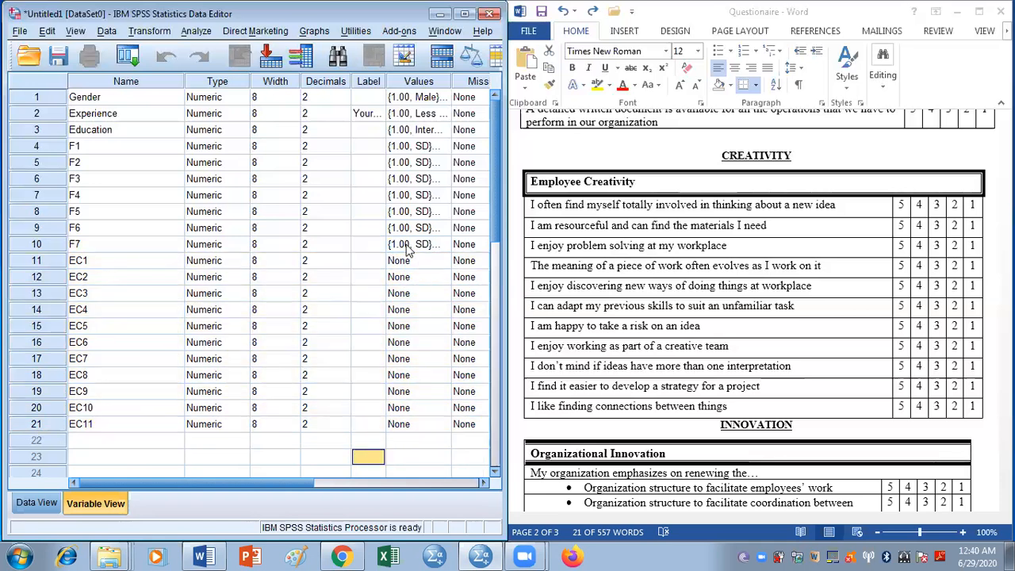
Copy the value labels of F7 and paste them to all eleven Employee Creativity variables, EC1 through EC11.
{"action": "left_click", "coordinate": [409, 245]}
{"action": "right_click", "coordinate": [409, 248]}
{"action": "left_click", "coordinate": [428, 256]}
{"action": "left_click_drag", "start_coordinate": [408, 261], "coordinate": [414, 425]}
{"action": "right_click", "coordinate": [414, 428]}
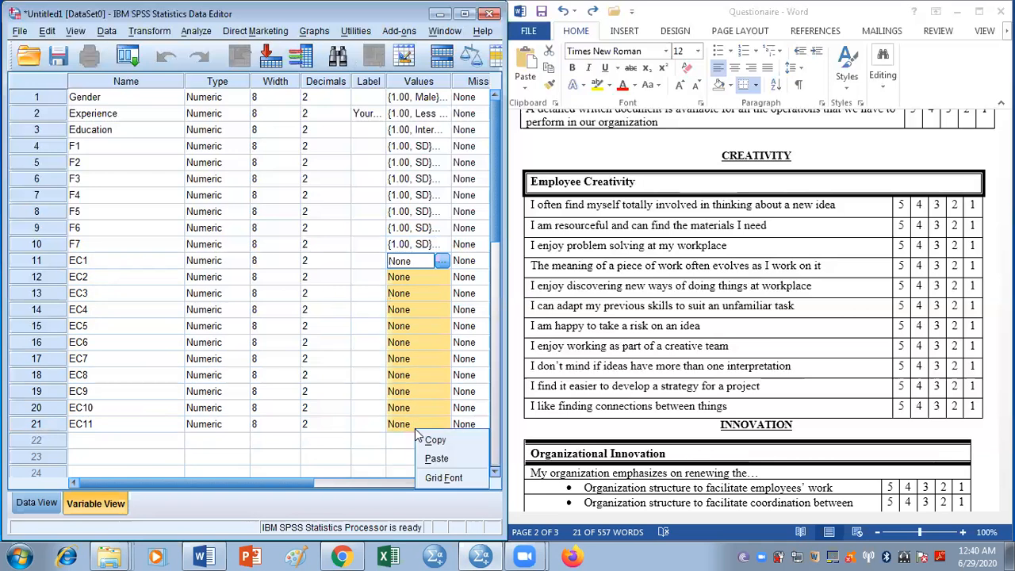
{"action": "left_click", "coordinate": [434, 458]}
{"action": "left_click", "coordinate": [363, 455]}
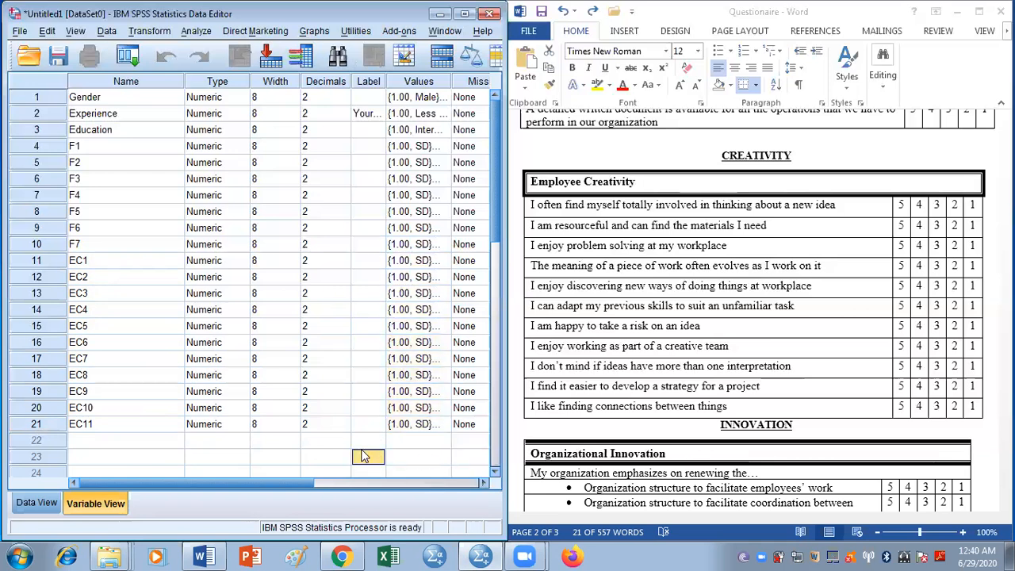
Name the variables in rows 22 and 23 "IN1" and "IN2" for the questionnaire's Organizational Innovation items.
{"action": "left_click", "coordinate": [903, 428]}
{"action": "left_click_drag", "start_coordinate": [1005, 293], "coordinate": [1005, 328]}
{"action": "left_click", "coordinate": [123, 441]}
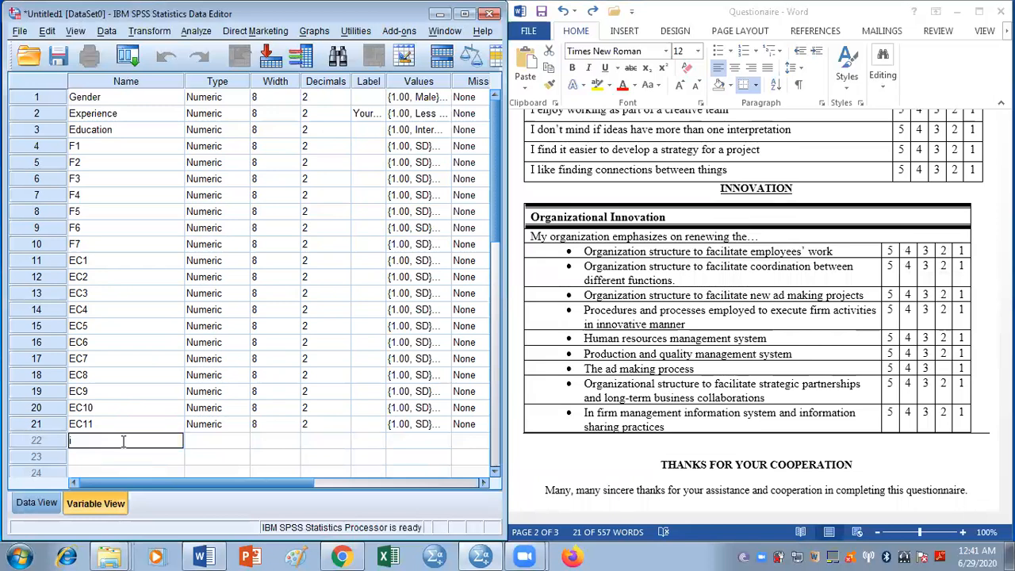
{"action": "type", "text": "IN1"}
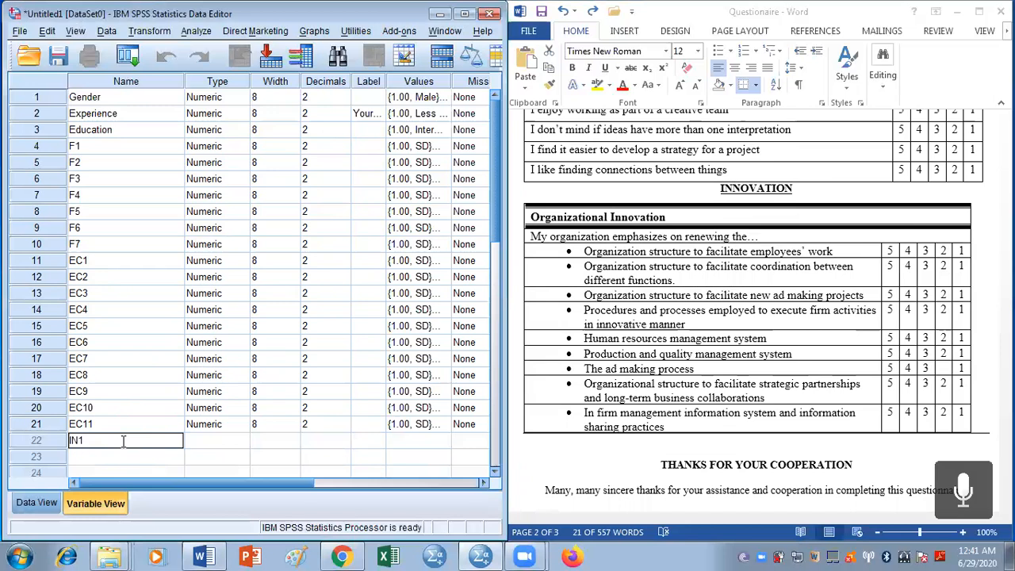
{"action": "left_click", "coordinate": [120, 457]}
{"action": "type", "text": "IN2"}
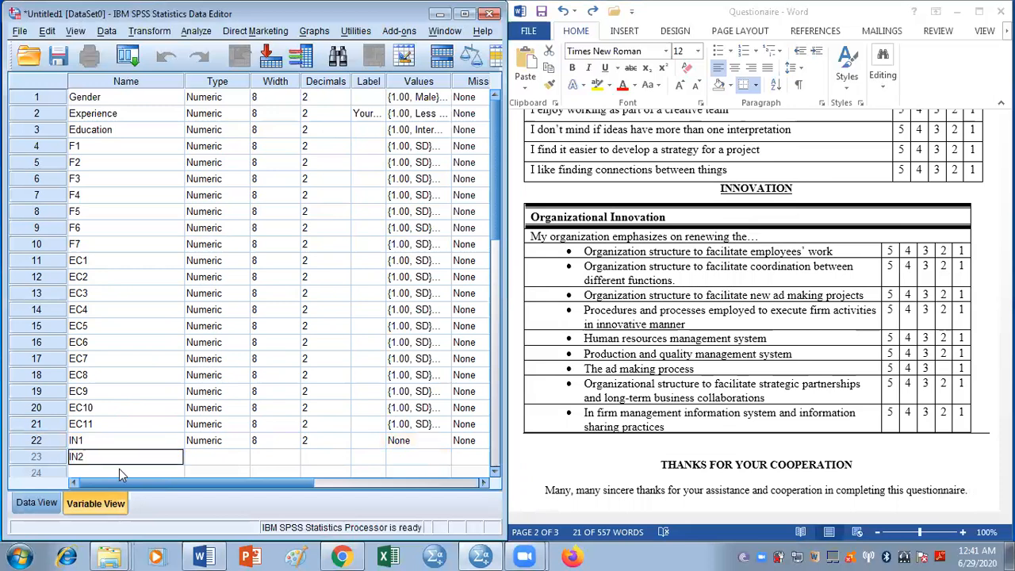
{"action": "left_click", "coordinate": [119, 469]}
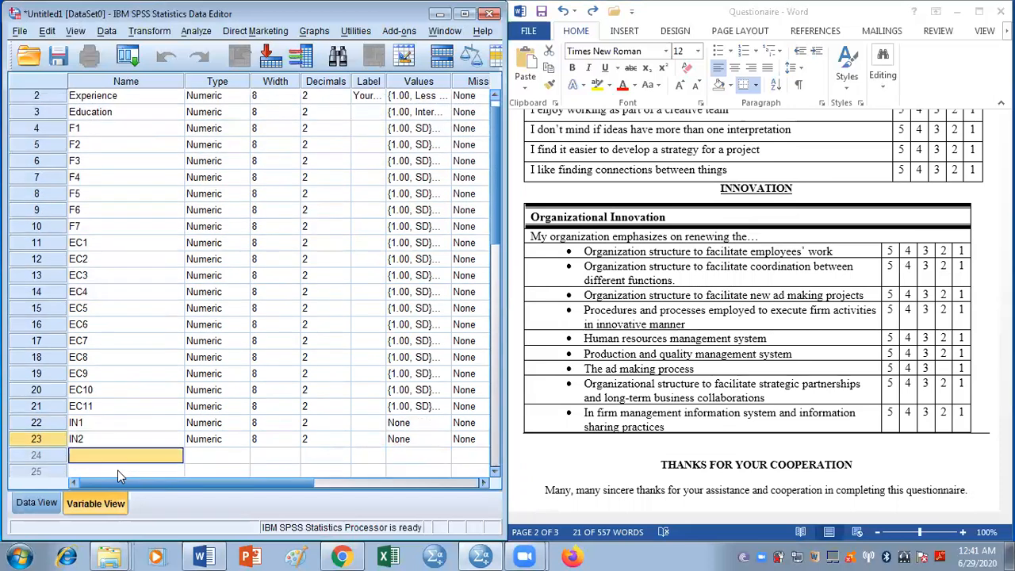
Name the variable in row 24 "IN232" and open its name for editing.
{"action": "type", "text": "IN232"}
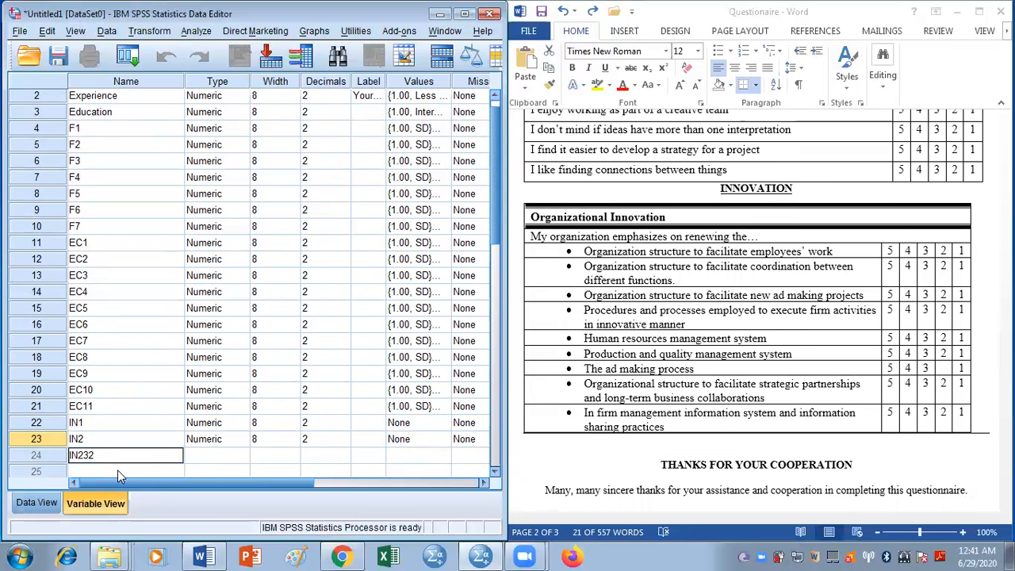
{"action": "left_click", "coordinate": [118, 470]}
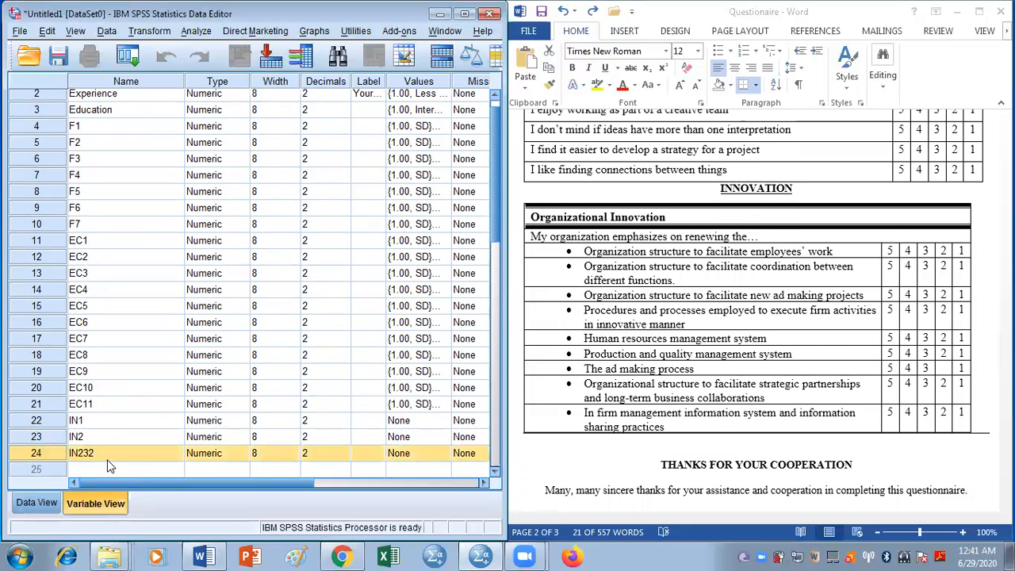
{"action": "left_click", "coordinate": [121, 456]}
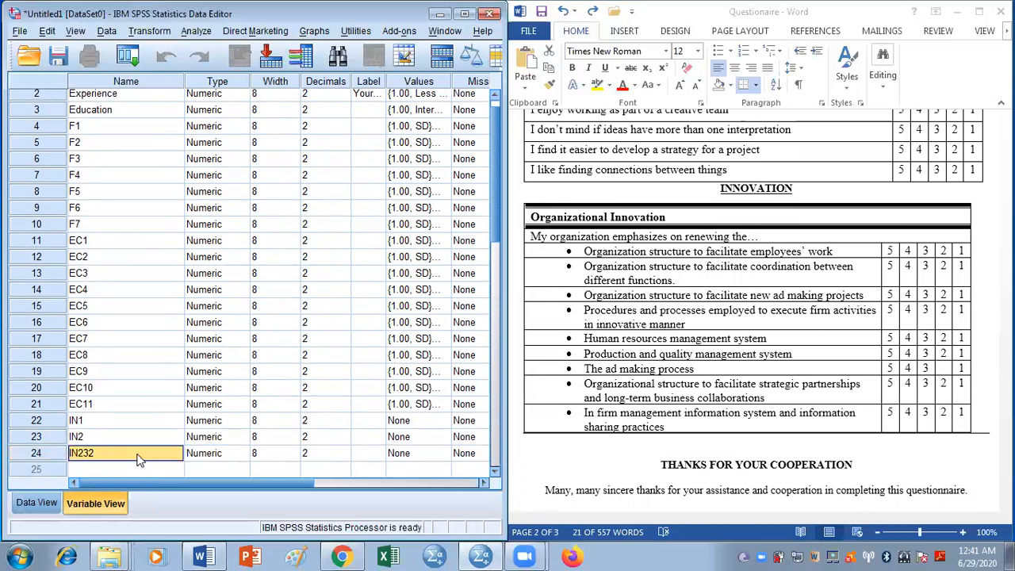
{"action": "left_click_drag", "start_coordinate": [495, 229], "coordinate": [498, 259]}
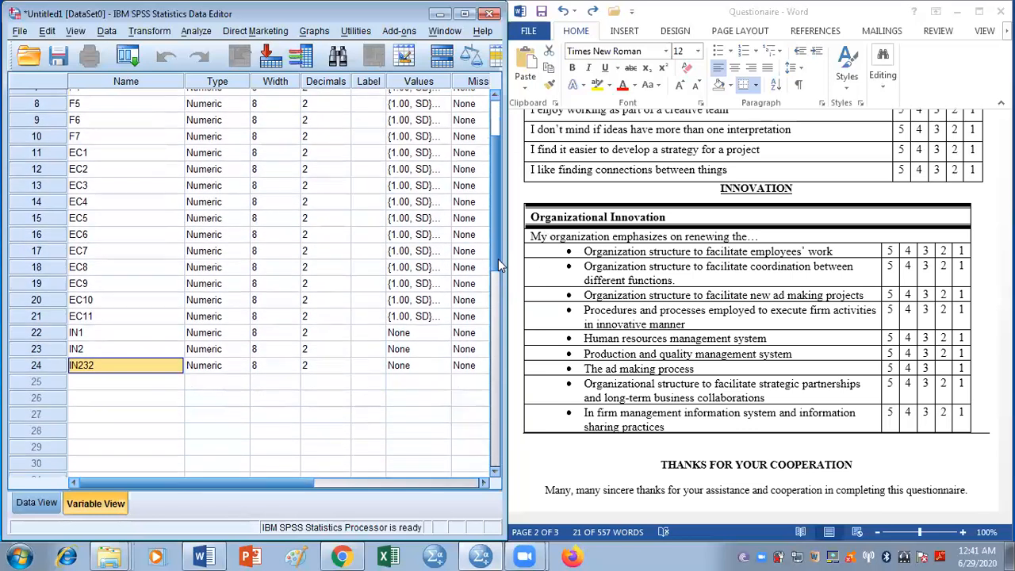
{"action": "double_click", "coordinate": [115, 361]}
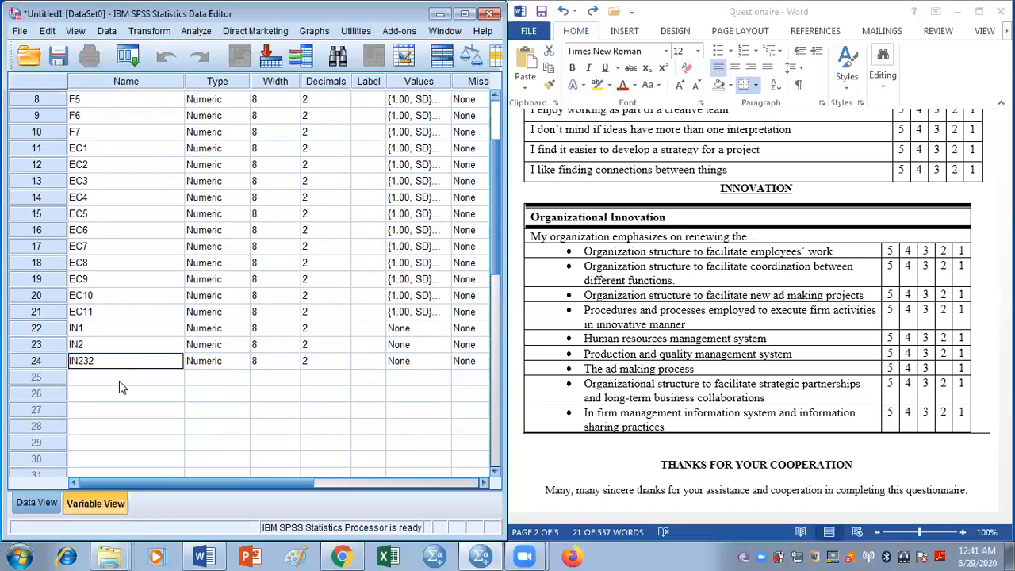
{"action": "left_click", "coordinate": [119, 380]}
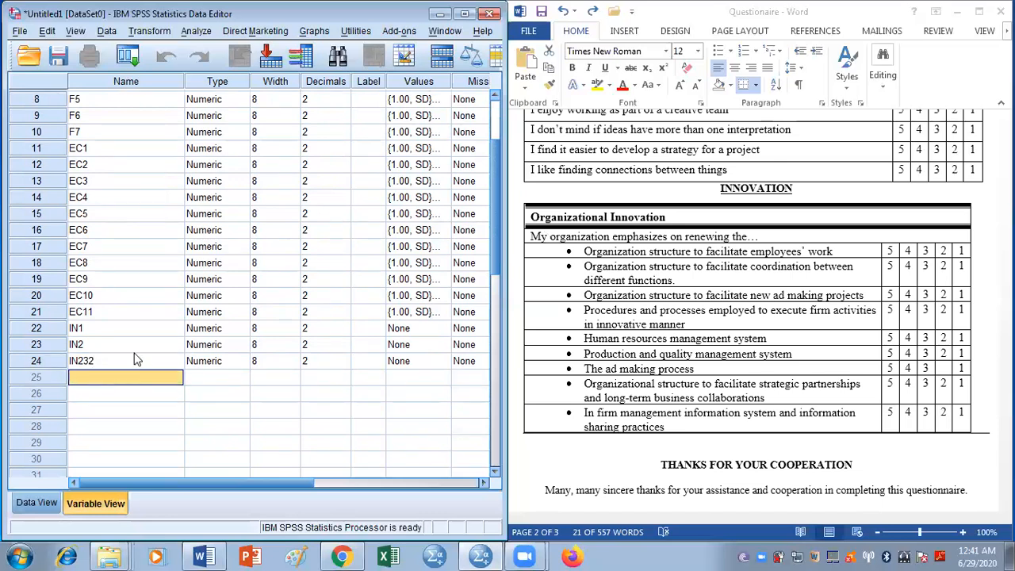
{"action": "left_click", "coordinate": [135, 360]}
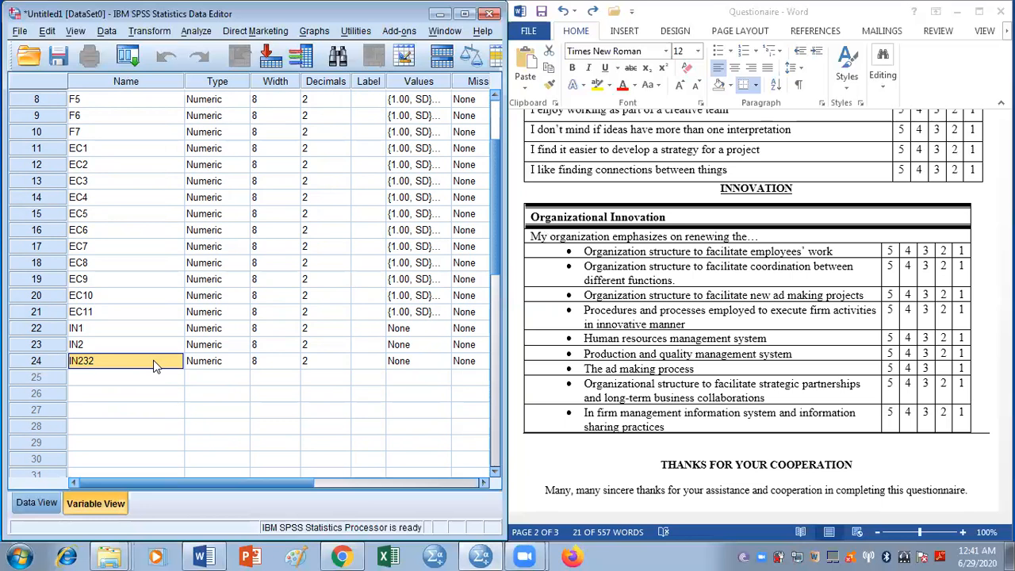
Clear the whole variable IN232 from row 24.
{"action": "left_click", "coordinate": [52, 360]}
{"action": "right_click", "coordinate": [52, 359]}
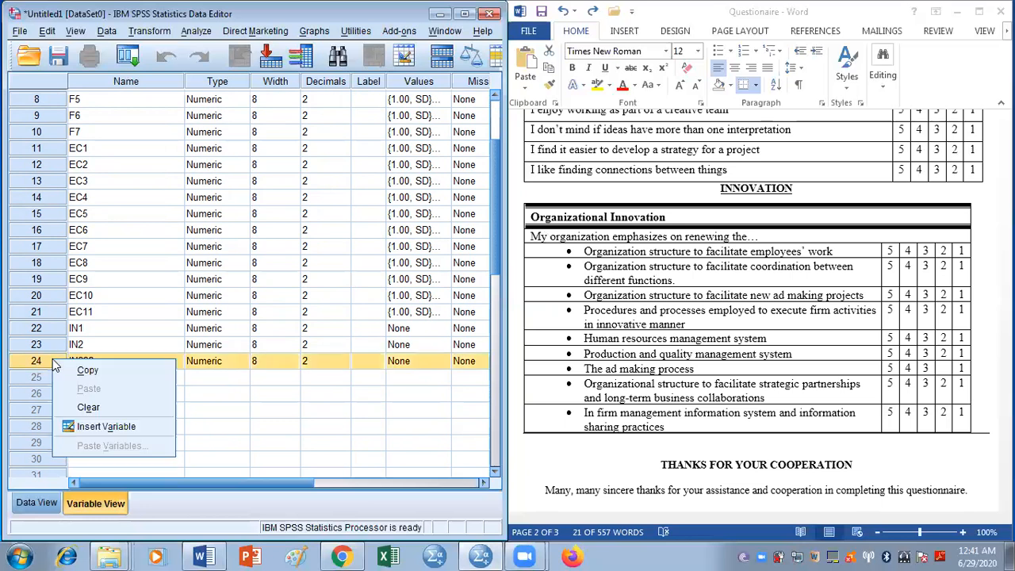
{"action": "left_click", "coordinate": [89, 407]}
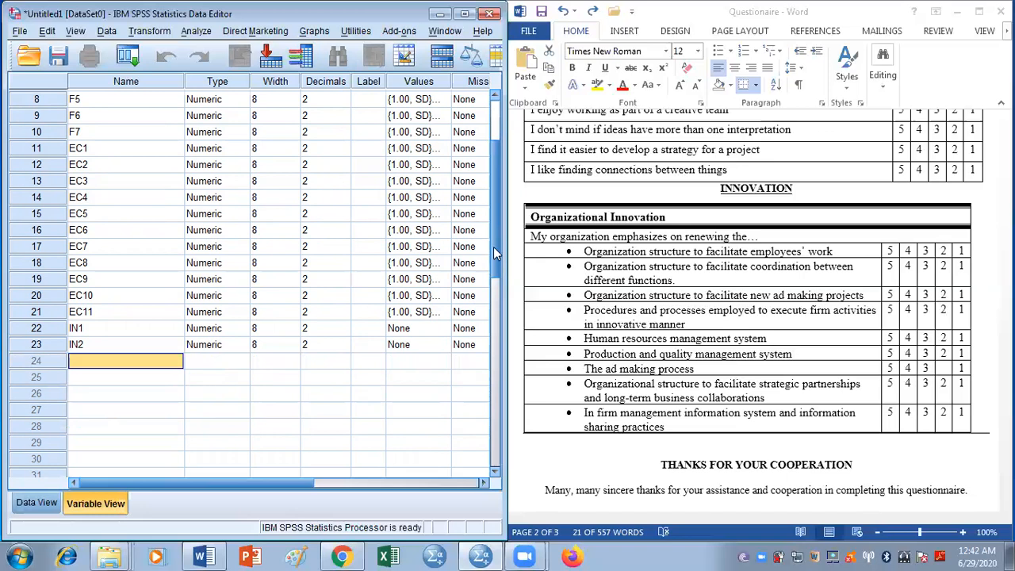
{"action": "left_click_drag", "start_coordinate": [492, 247], "coordinate": [498, 180]}
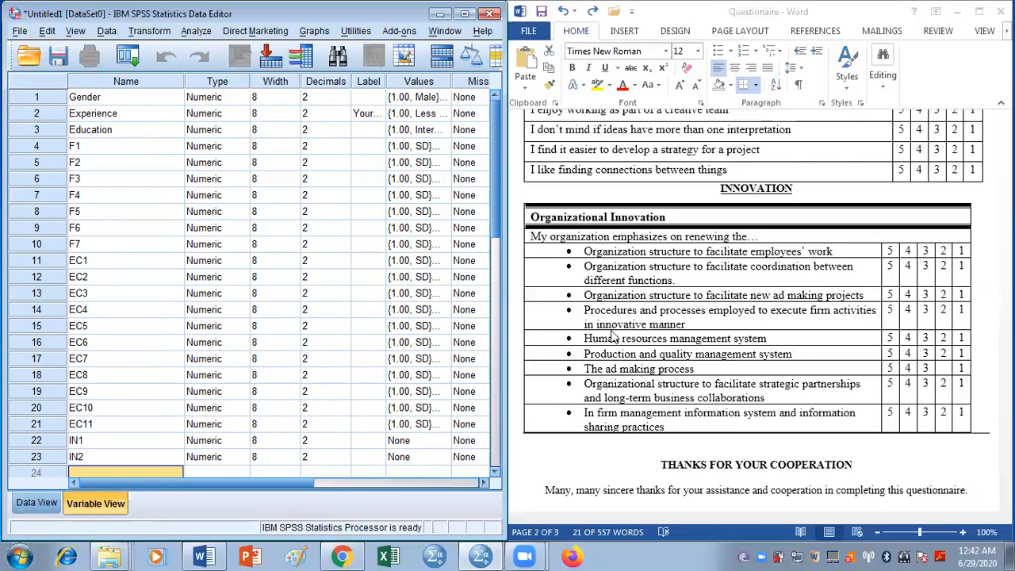
Look through the data sheet's variable columns from Gender to IN2 and return to the first column.
{"action": "left_click", "coordinate": [36, 503]}
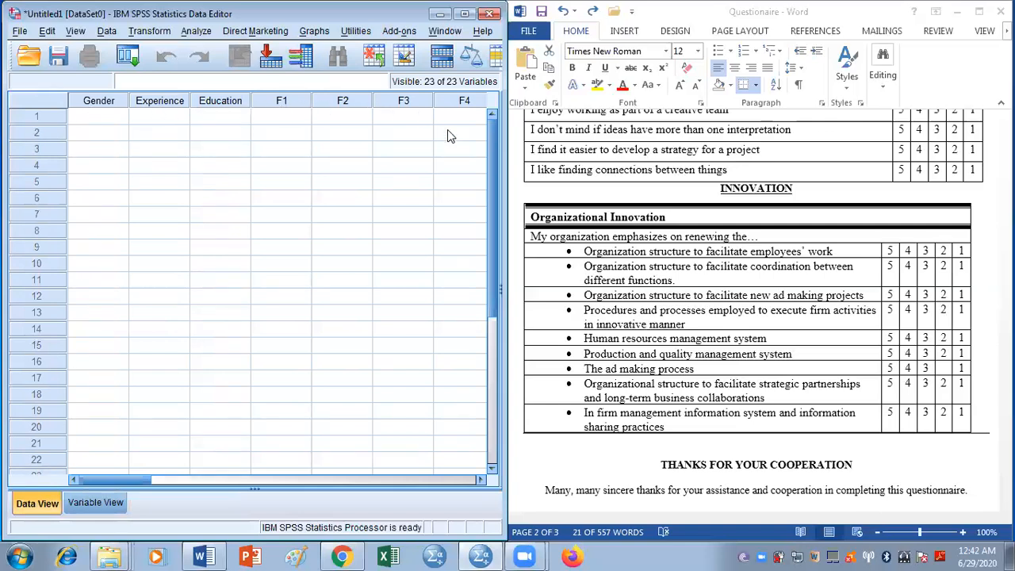
{"action": "left_click", "coordinate": [480, 479]}
{"action": "left_click", "coordinate": [481, 479]}
{"action": "left_click", "coordinate": [480, 480]}
{"action": "left_click", "coordinate": [480, 480]}
{"action": "left_click", "coordinate": [480, 479]}
{"action": "left_click", "coordinate": [480, 480]}
{"action": "left_click", "coordinate": [481, 480]}
{"action": "left_click", "coordinate": [480, 479]}
{"action": "left_click", "coordinate": [481, 479]}
{"action": "left_click", "coordinate": [481, 479]}
{"action": "left_click", "coordinate": [480, 480]}
{"action": "left_click", "coordinate": [480, 480]}
{"action": "left_click", "coordinate": [481, 479]}
{"action": "left_click", "coordinate": [480, 479]}
{"action": "left_click", "coordinate": [480, 480]}
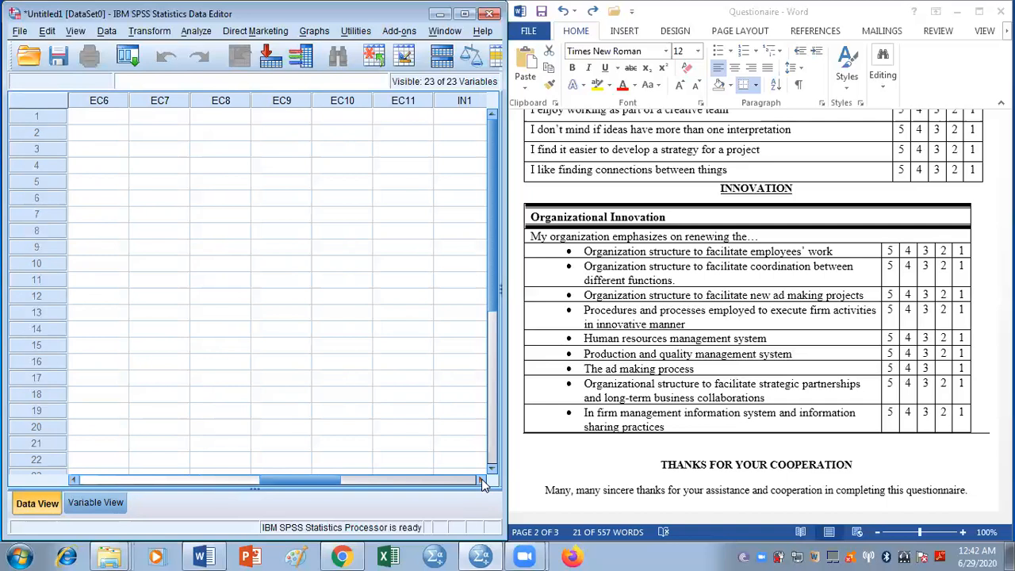
{"action": "left_click", "coordinate": [481, 479]}
{"action": "left_click", "coordinate": [480, 479]}
{"action": "left_click", "coordinate": [480, 479]}
{"action": "left_click", "coordinate": [480, 480]}
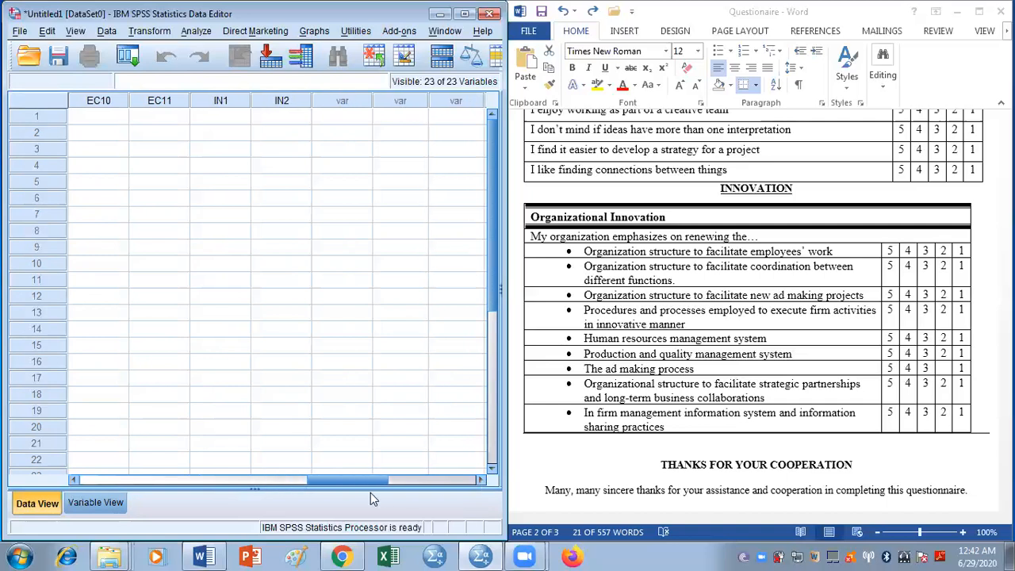
{"action": "left_click_drag", "start_coordinate": [367, 481], "coordinate": [101, 474]}
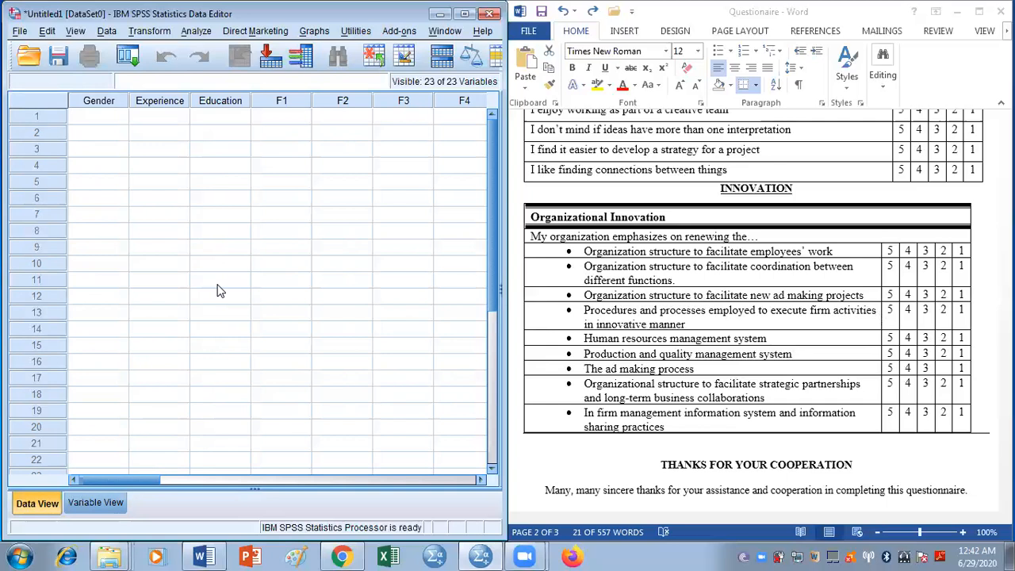
Compare the list of variable definitions with the empty data sheet, ending on the variable definitions.
{"action": "left_click", "coordinate": [99, 511]}
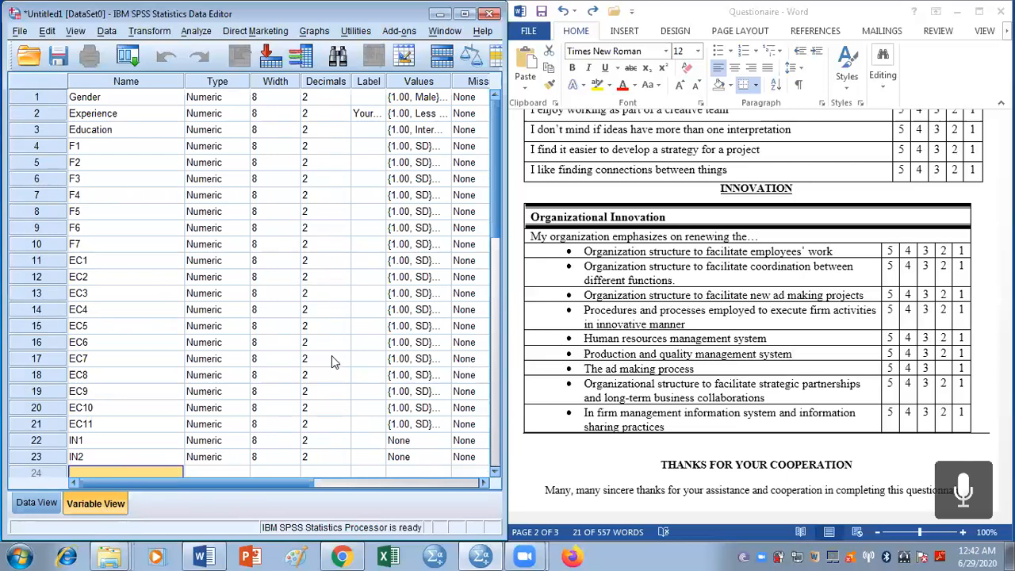
{"action": "left_click", "coordinate": [30, 499]}
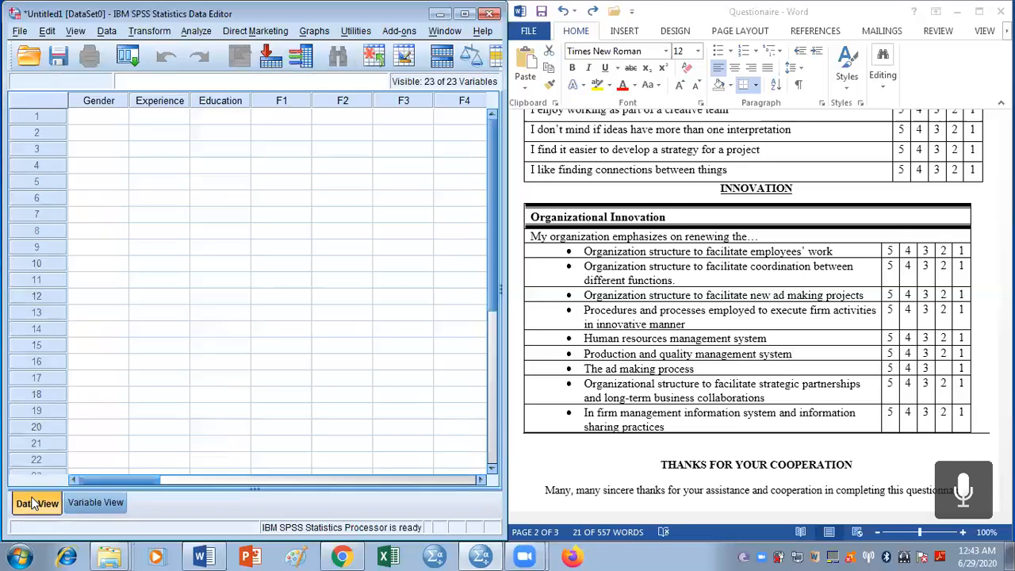
{"action": "left_click", "coordinate": [87, 120]}
{"action": "left_click", "coordinate": [107, 498]}
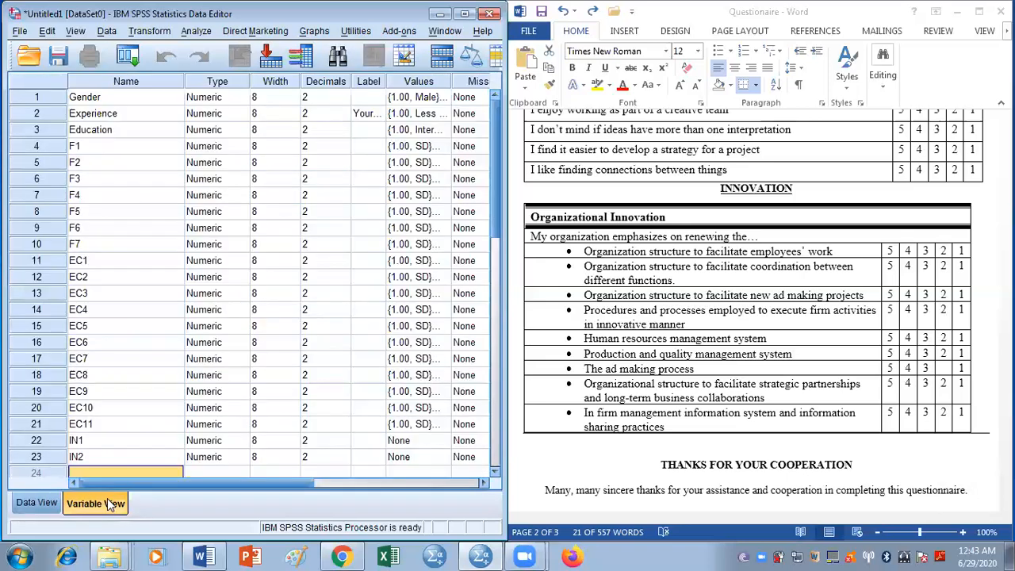